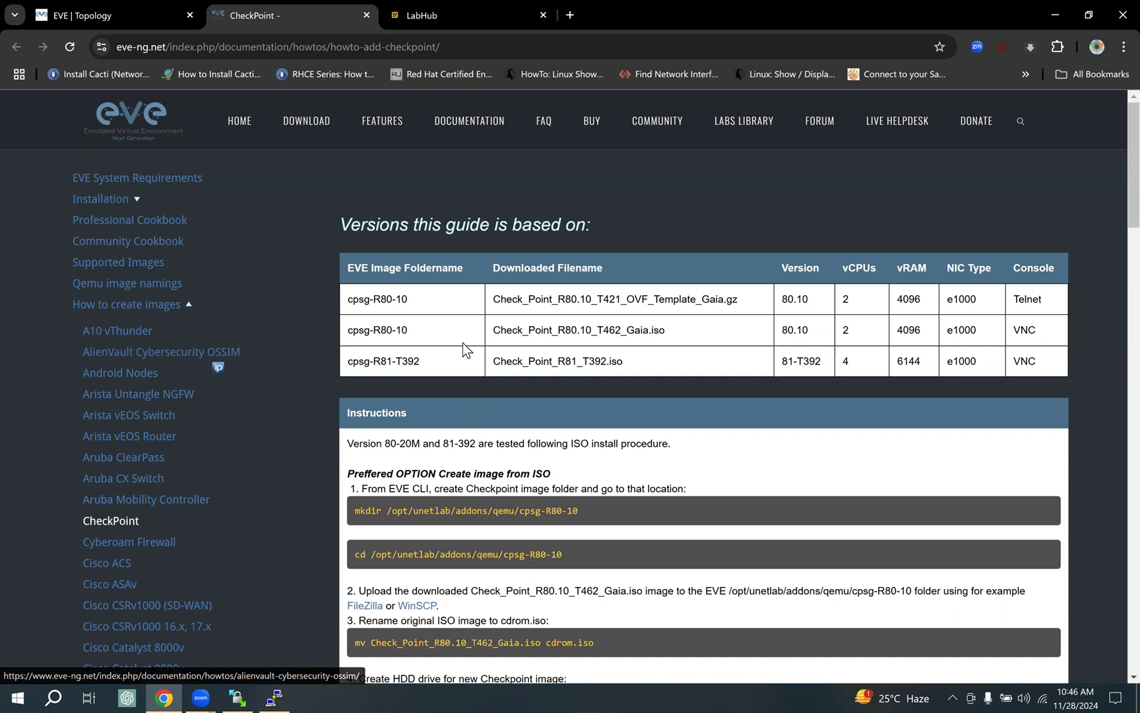
# Compare the R80-10 folder names and the 2 vCPUs spec in the versions table, then view the LabHub listing.
pyautogui.moveTo(406, 300); pyautogui.dragTo(351, 301)
pyautogui.click(388, 330)
pyautogui.moveTo(400, 330); pyautogui.dragTo(356, 330)
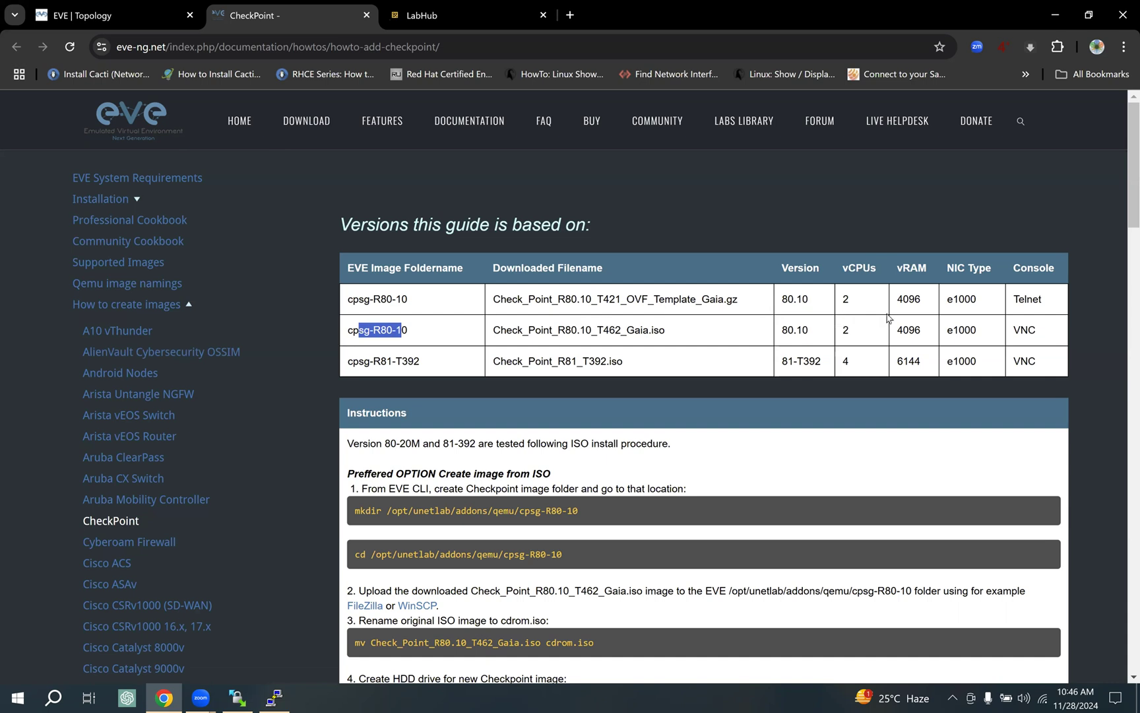
pyautogui.moveTo(873, 272); pyautogui.dragTo(853, 271)
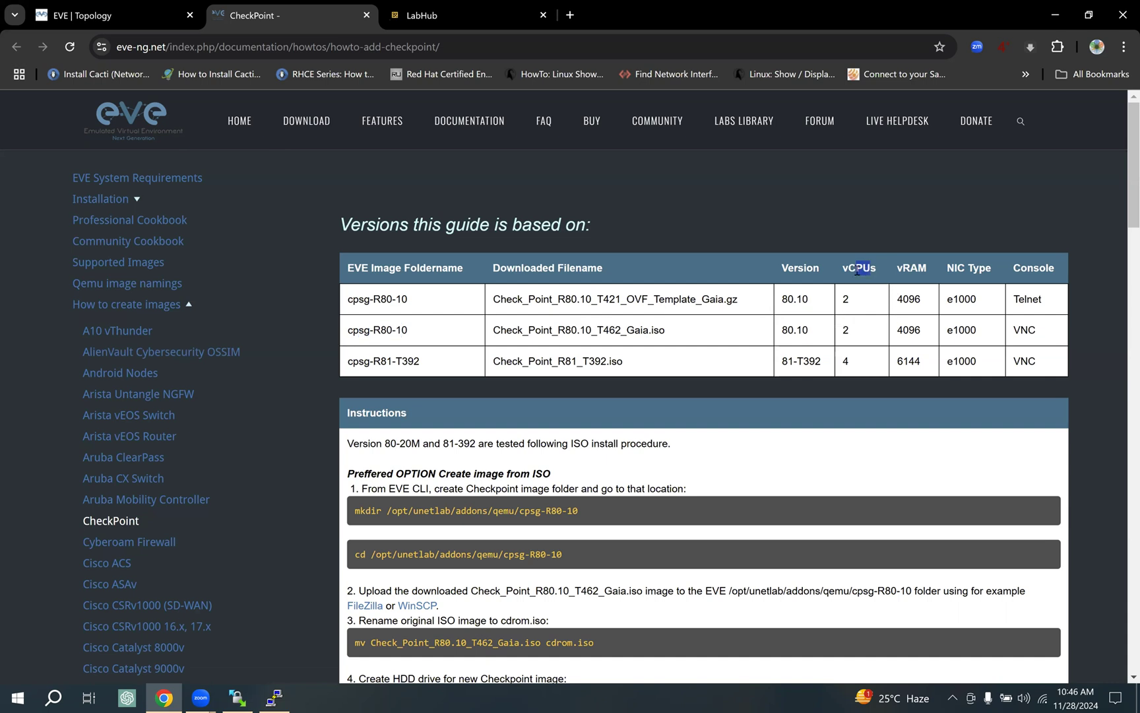
pyautogui.moveTo(857, 335); pyautogui.dragTo(843, 331)
pyautogui.moveTo(375, 299); pyautogui.dragTo(414, 311)
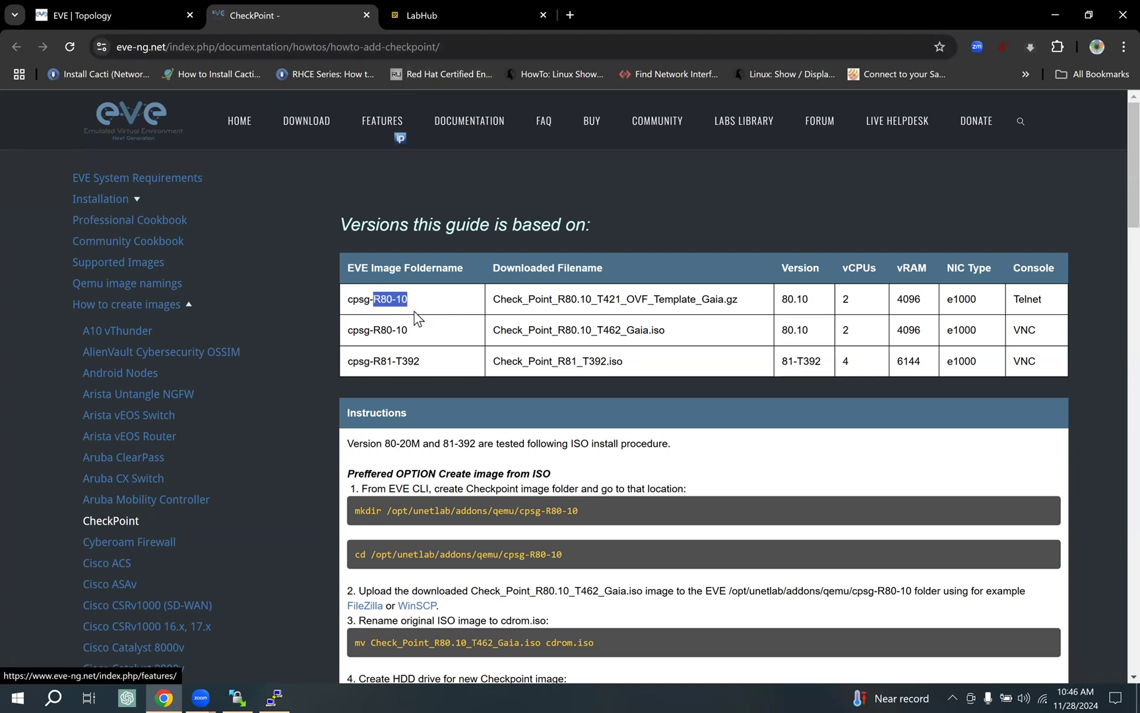
pyautogui.click(439, 16)
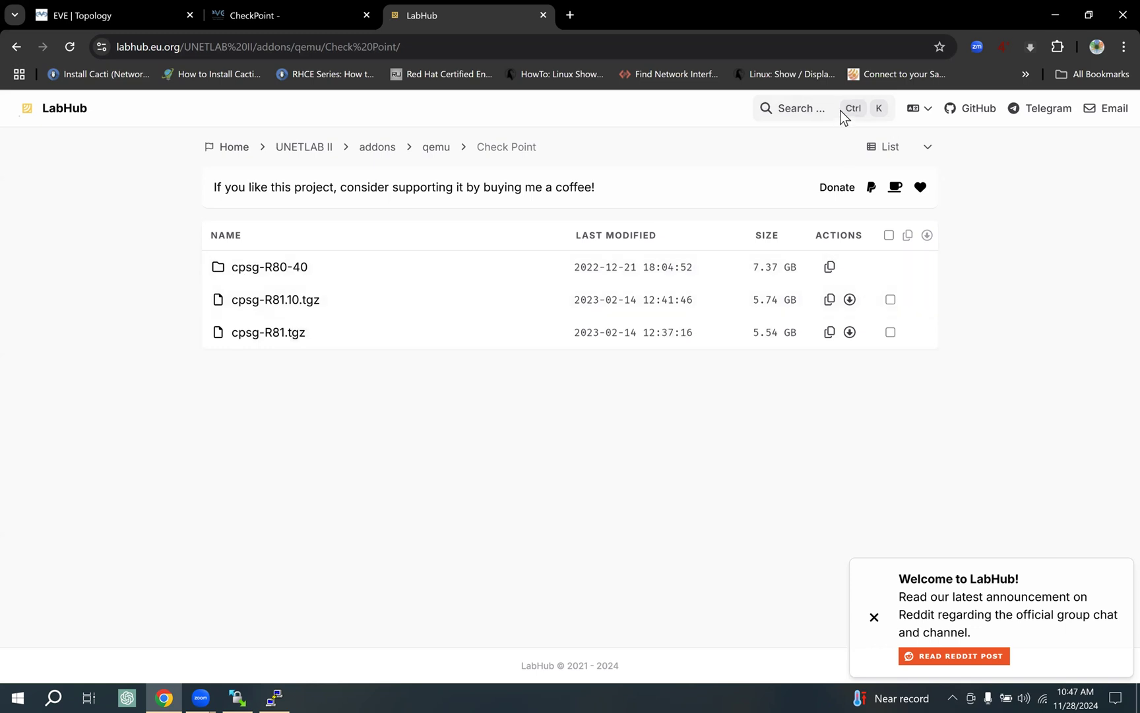
# Mark cpsg-R80-40 on LabHub, then bring up WinSCP from the EVE topology tab.
pyautogui.moveTo(200, 264); pyautogui.dragTo(254, 242)
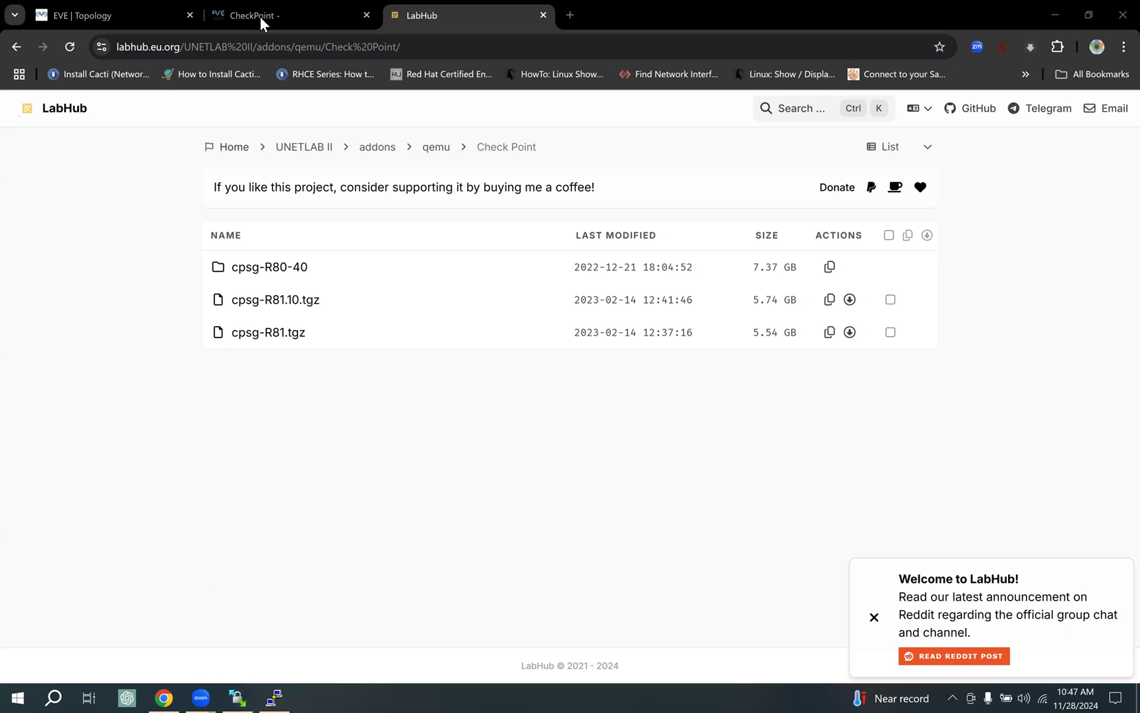
pyautogui.click(107, 18)
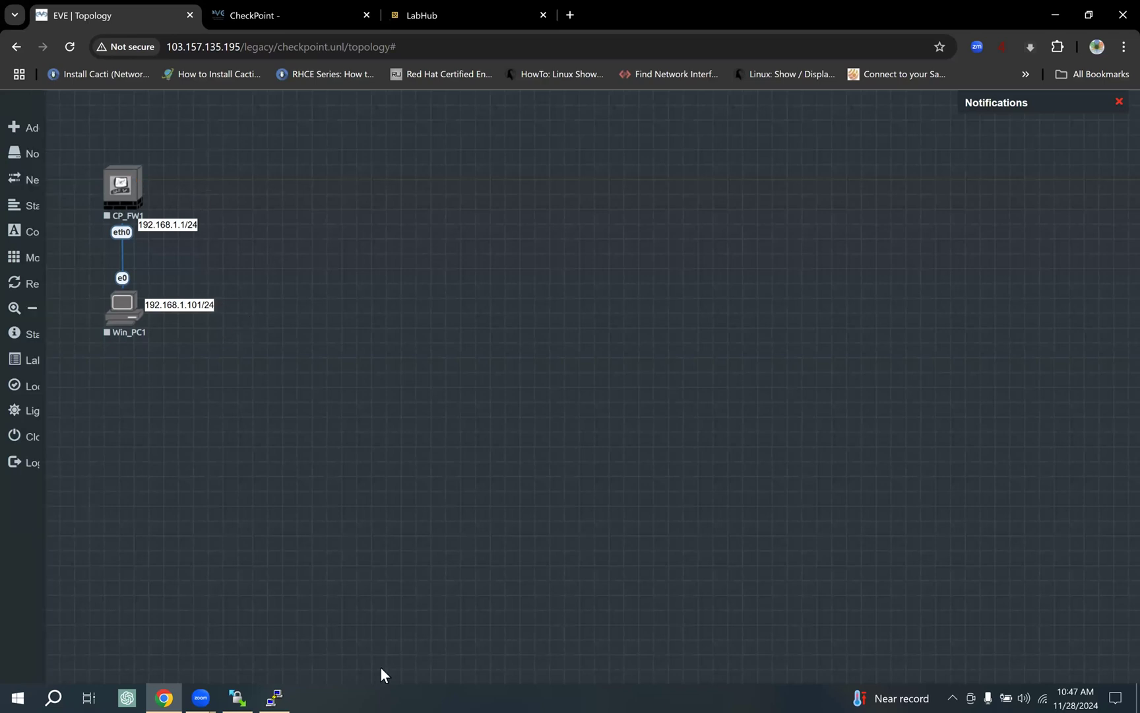
pyautogui.click(239, 694)
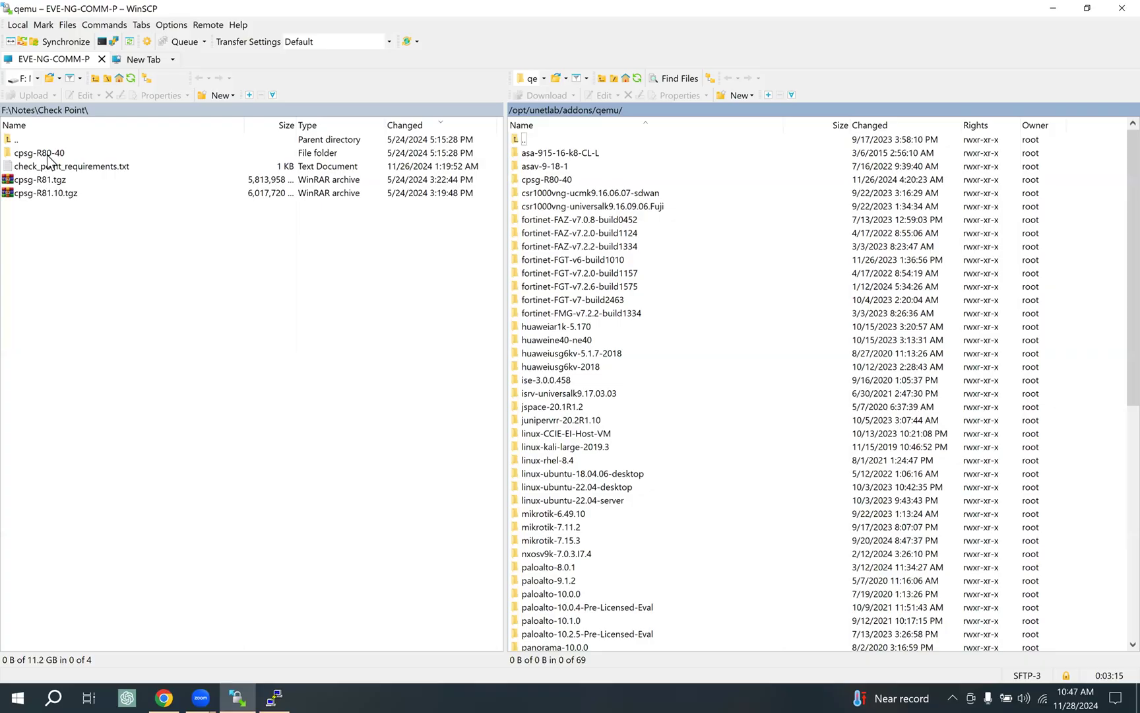
# Open the local cpsg-R80-40 folder to confirm hda.qcow2, then return to the Check Point folder.
pyautogui.click(65, 153)
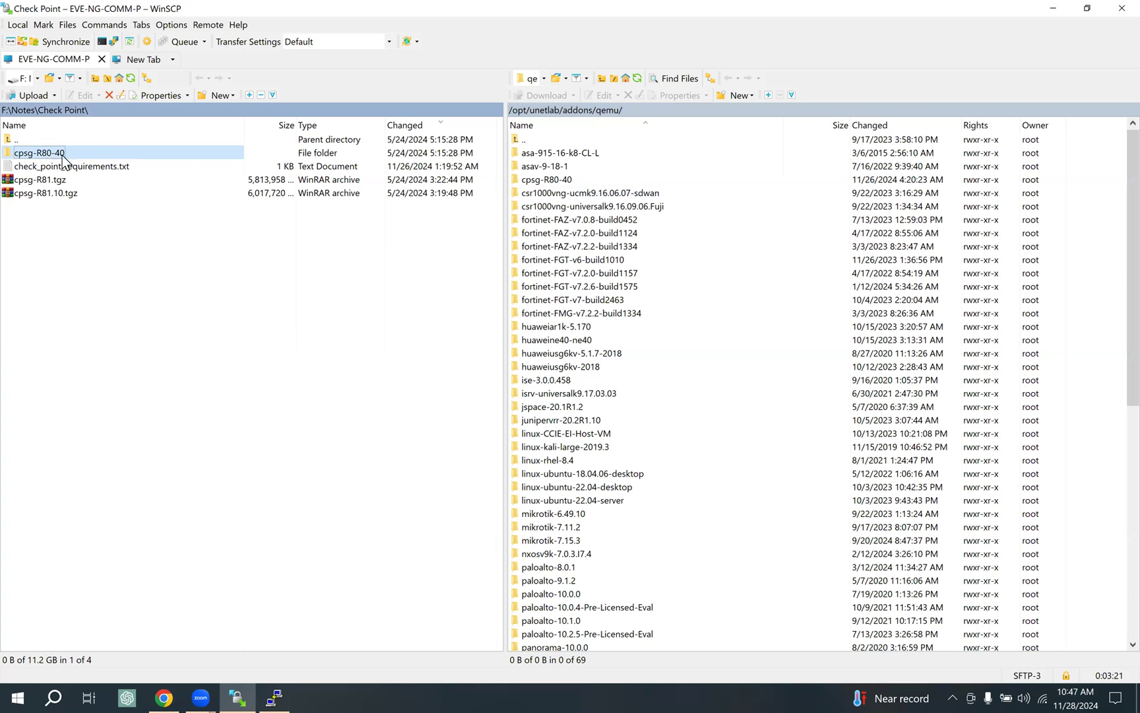
pyautogui.doubleClick(23, 156)
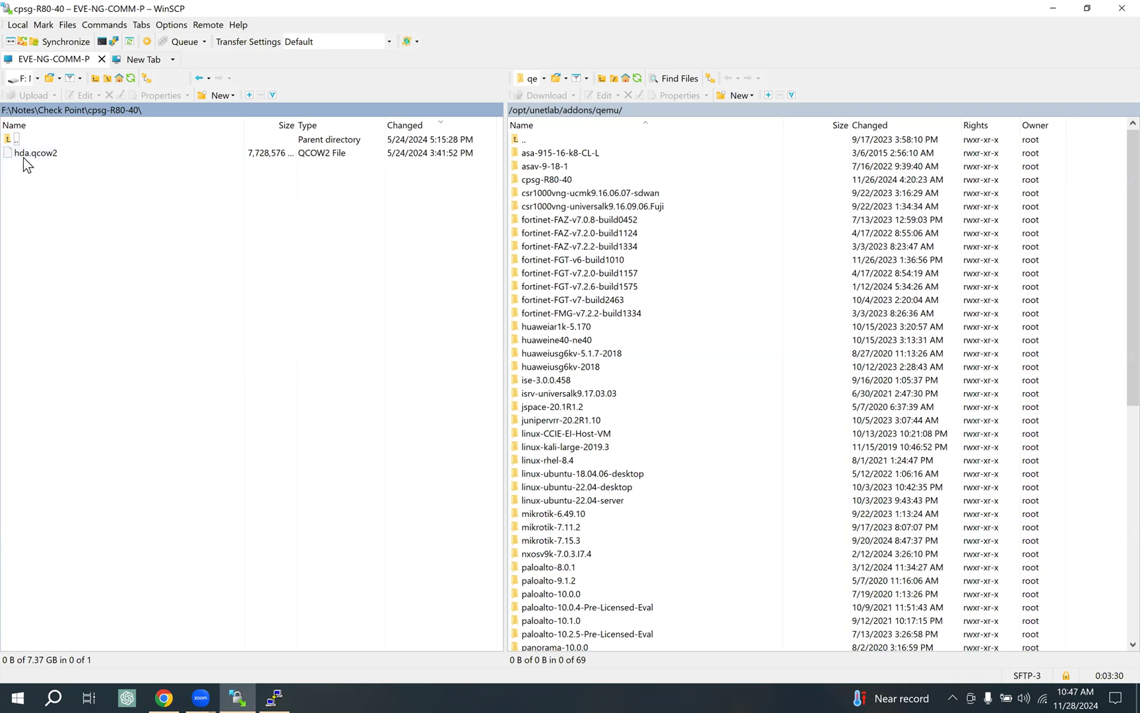
pyautogui.click(74, 111)
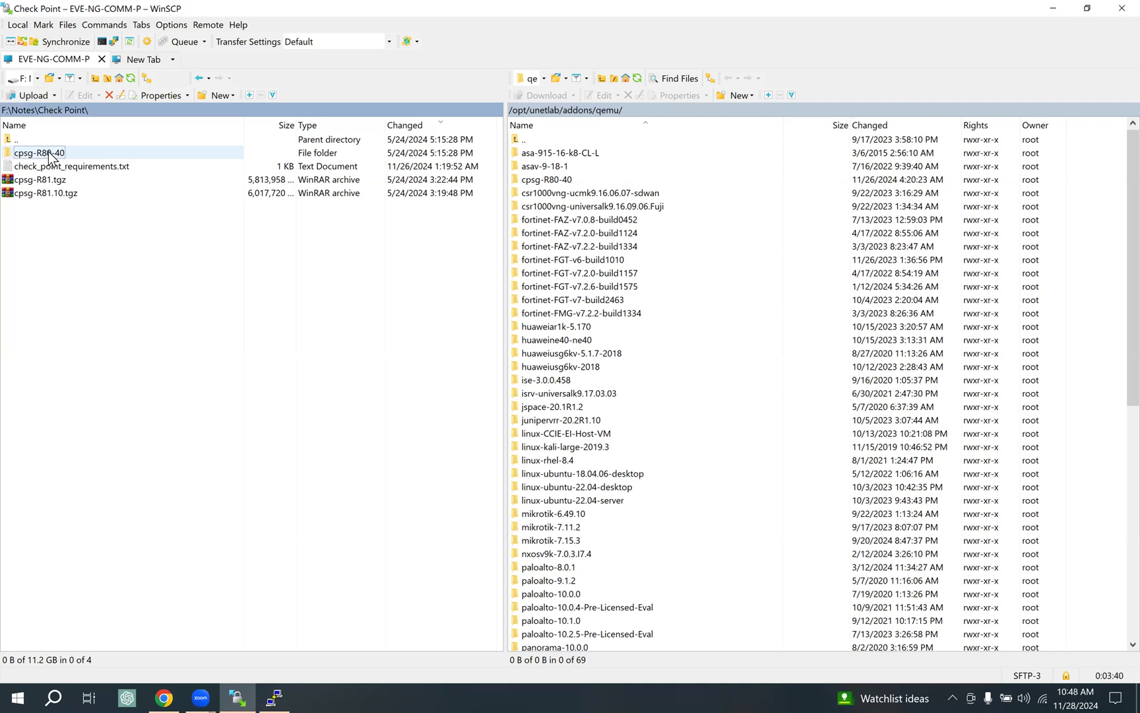
pyautogui.click(165, 696)
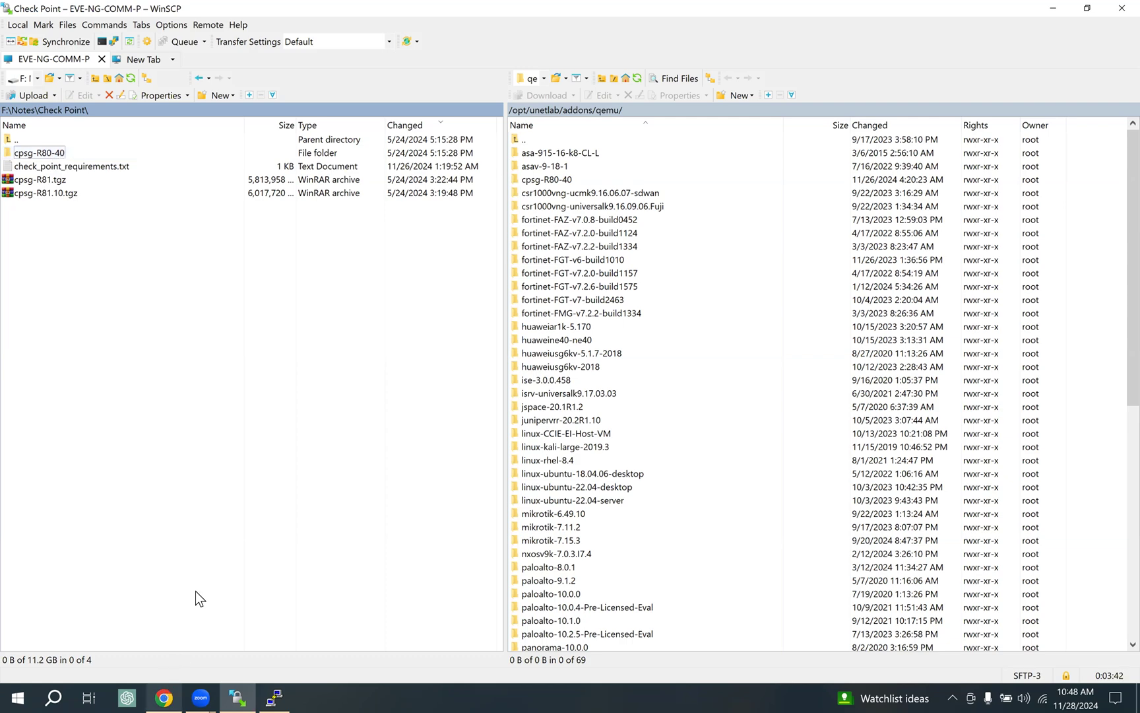
pyautogui.click(449, 9)
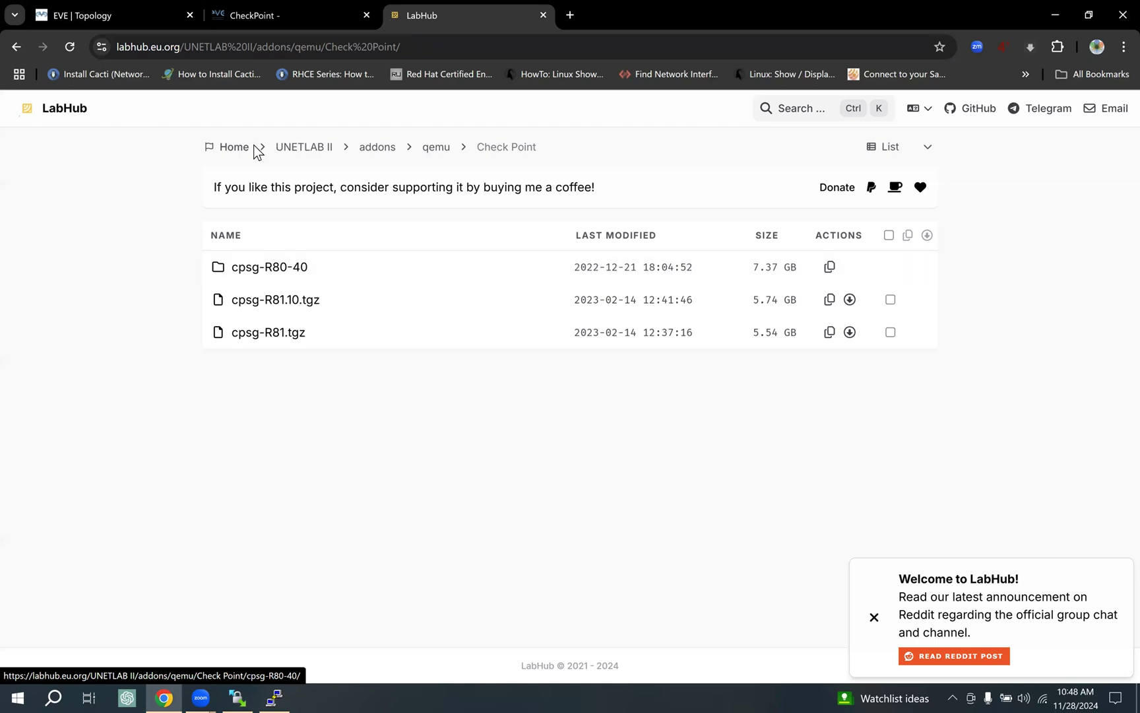
pyautogui.click(115, 9)
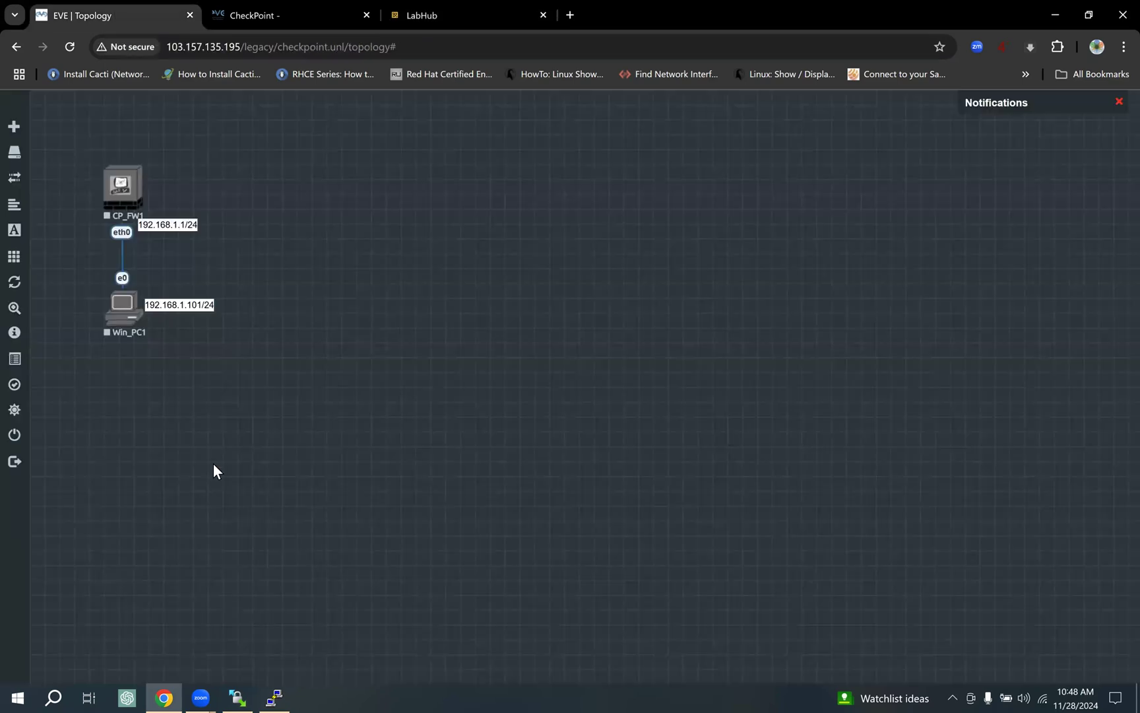
# Check the server's cpsg-R80-40 folder under /opt/unetlab/addons/qemu, then minimize WinSCP.
pyautogui.click(241, 689)
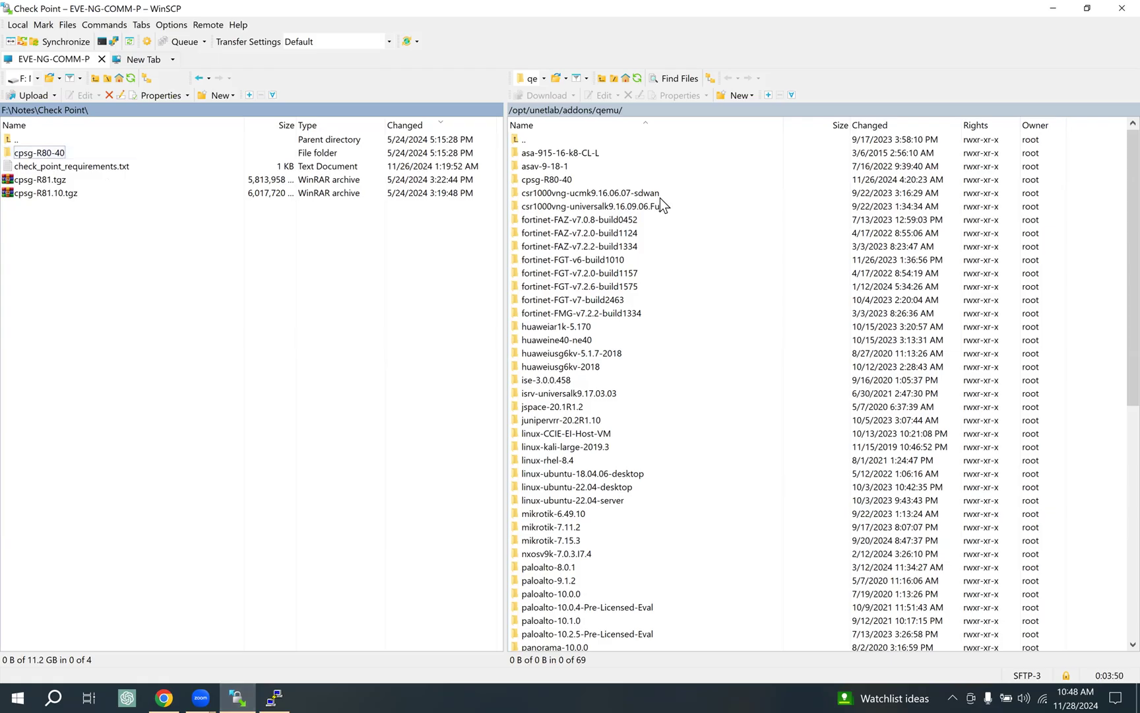
pyautogui.click(576, 181)
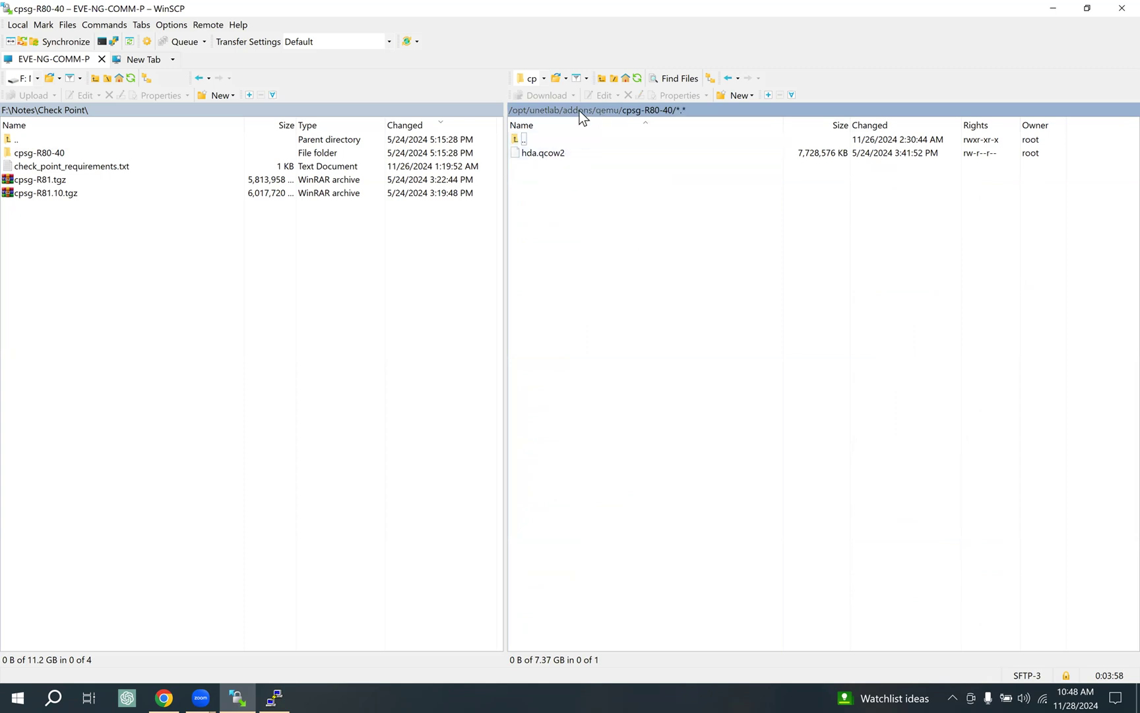
pyautogui.click(613, 112)
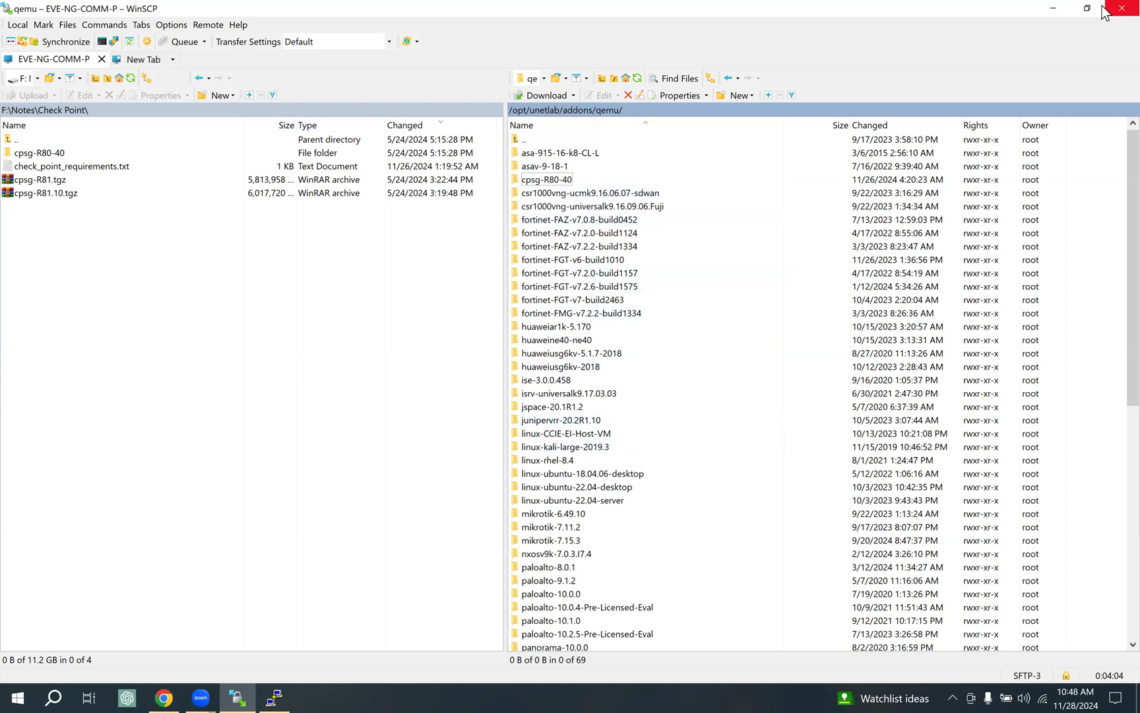
pyautogui.click(1050, 11)
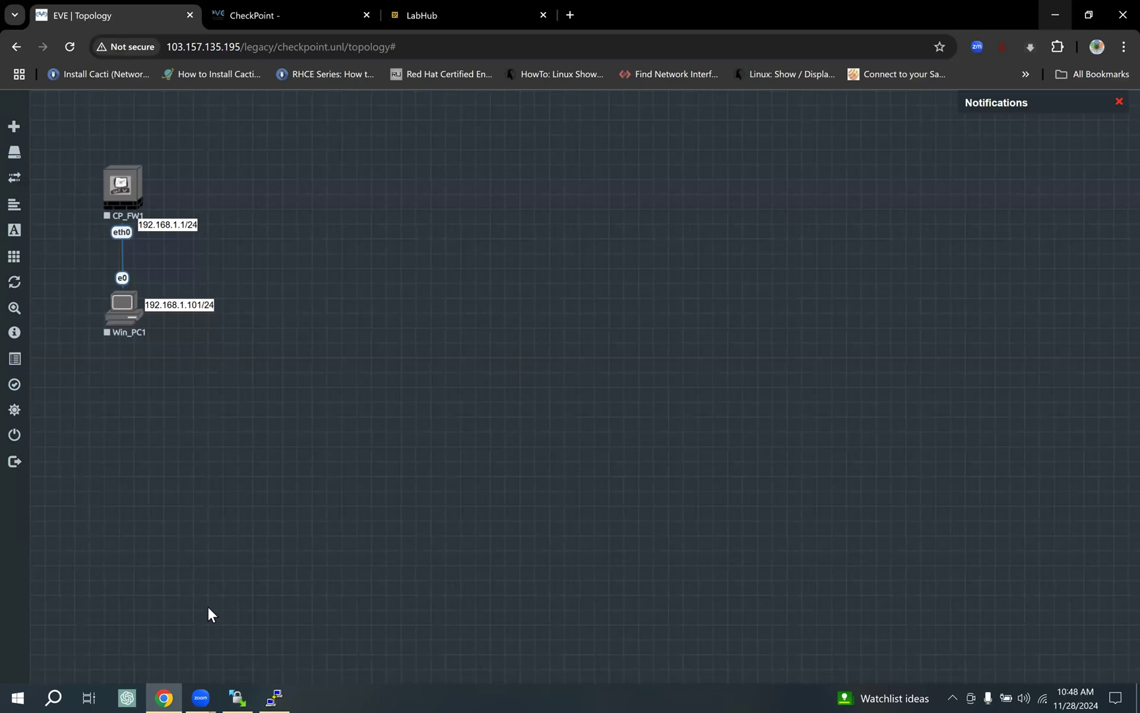
# Run /opt/unetlab/wrappers/unl_wrapper -a fixpermissions in the EVE server's PuTTY session.
pyautogui.click(273, 694)
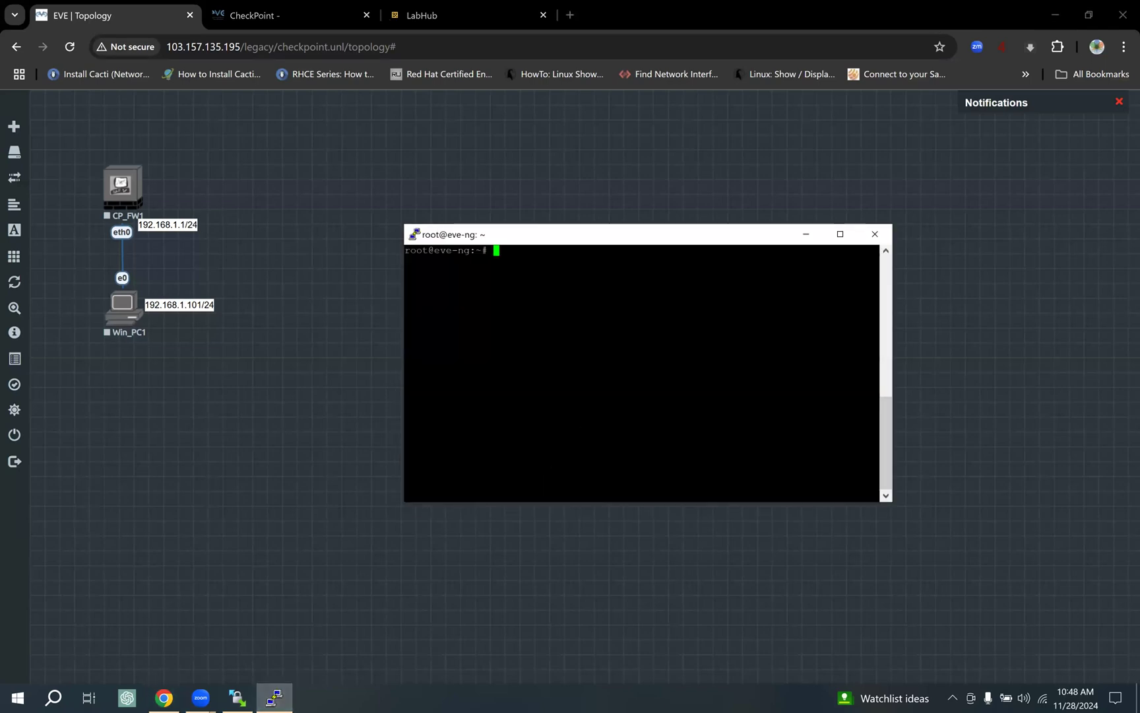
pyautogui.write('/opt/unetlab/wrappers/unl_wrapper -a fixpermissions')
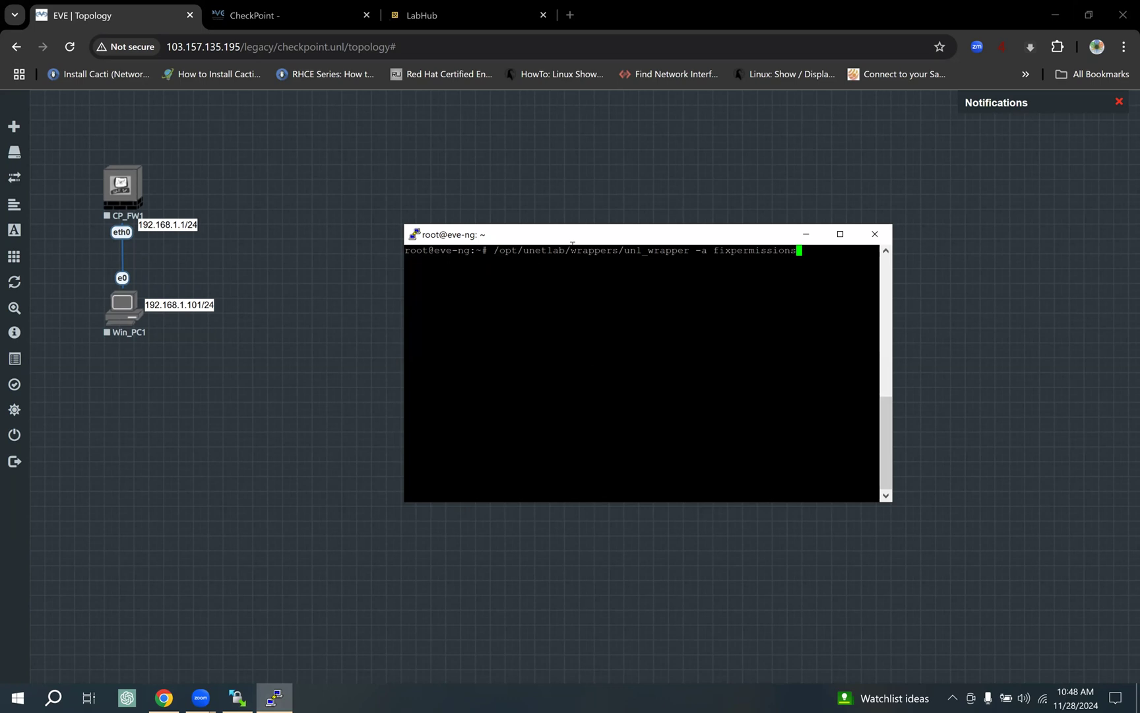
pyautogui.press('Return')
pyautogui.click(317, 18)
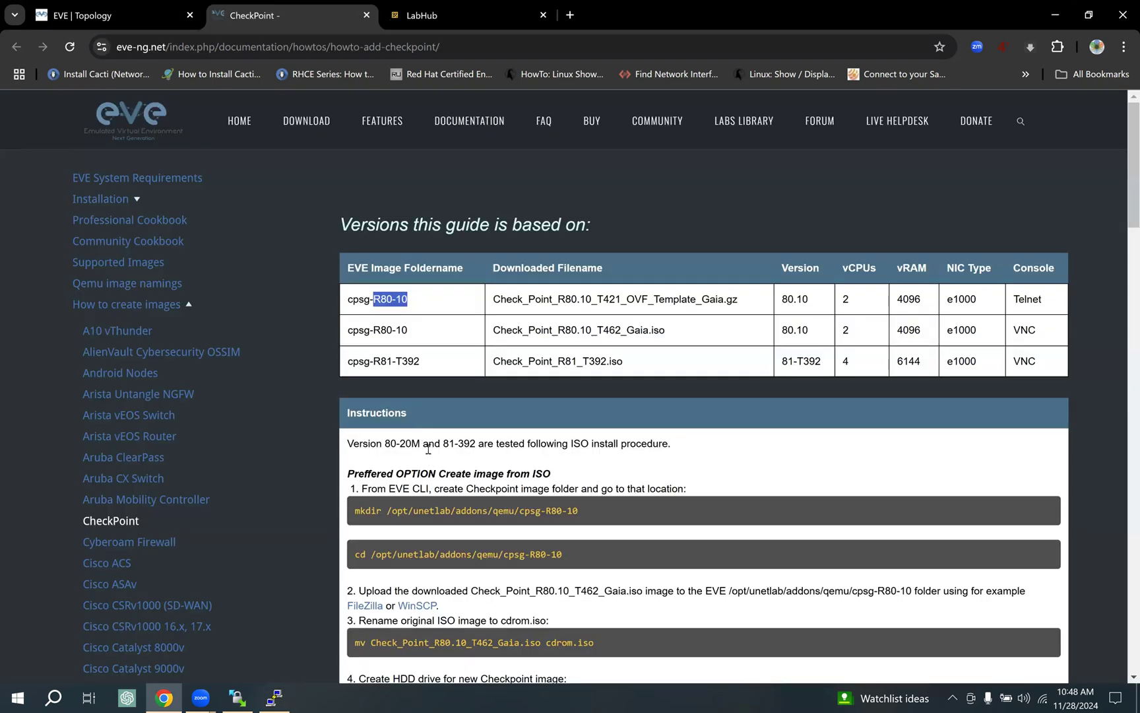
# Scroll the Check Point how-to page and review the image filename in the first row.
pyautogui.scroll(-15, 428, 449)
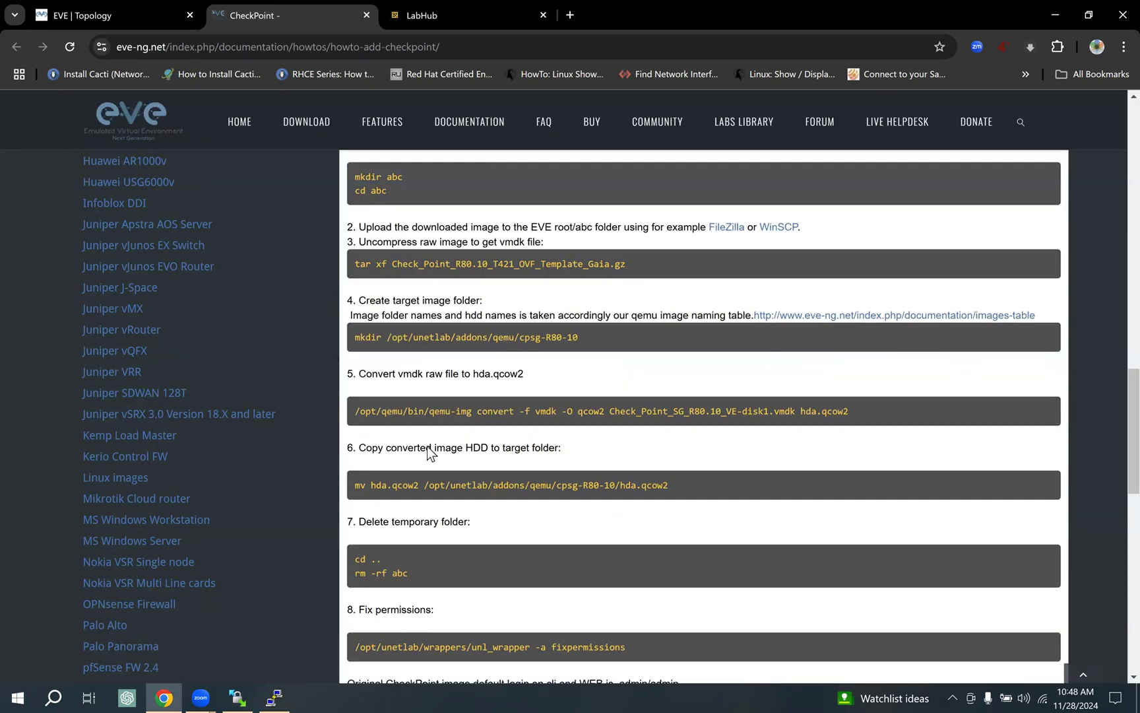
pyautogui.scroll(-2, 427, 446)
pyautogui.scroll(4, 428, 429)
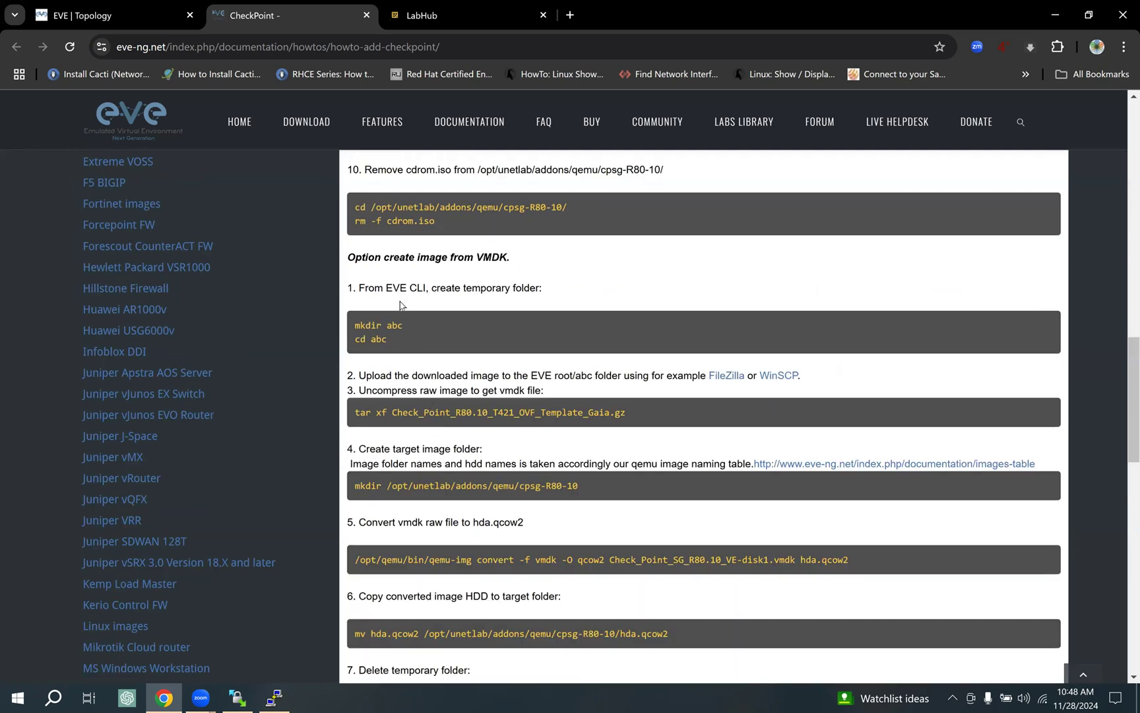
pyautogui.scroll(1, 403, 356)
pyautogui.scroll(-3, 417, 399)
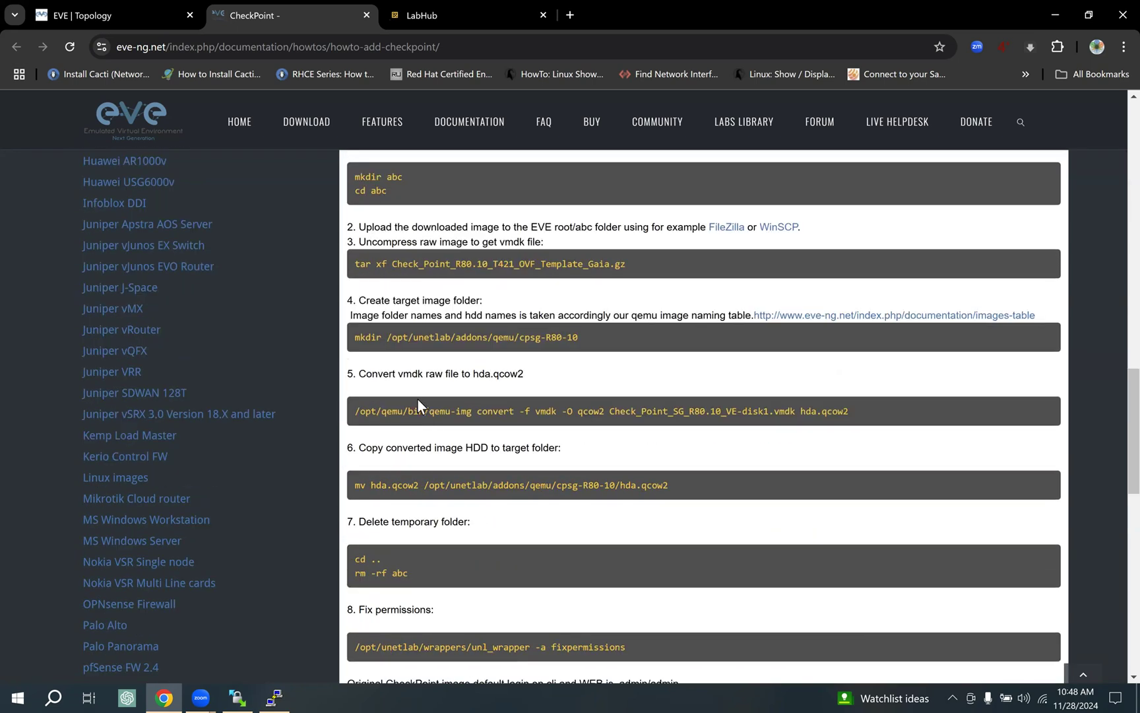
pyautogui.scroll(4, 520, 423)
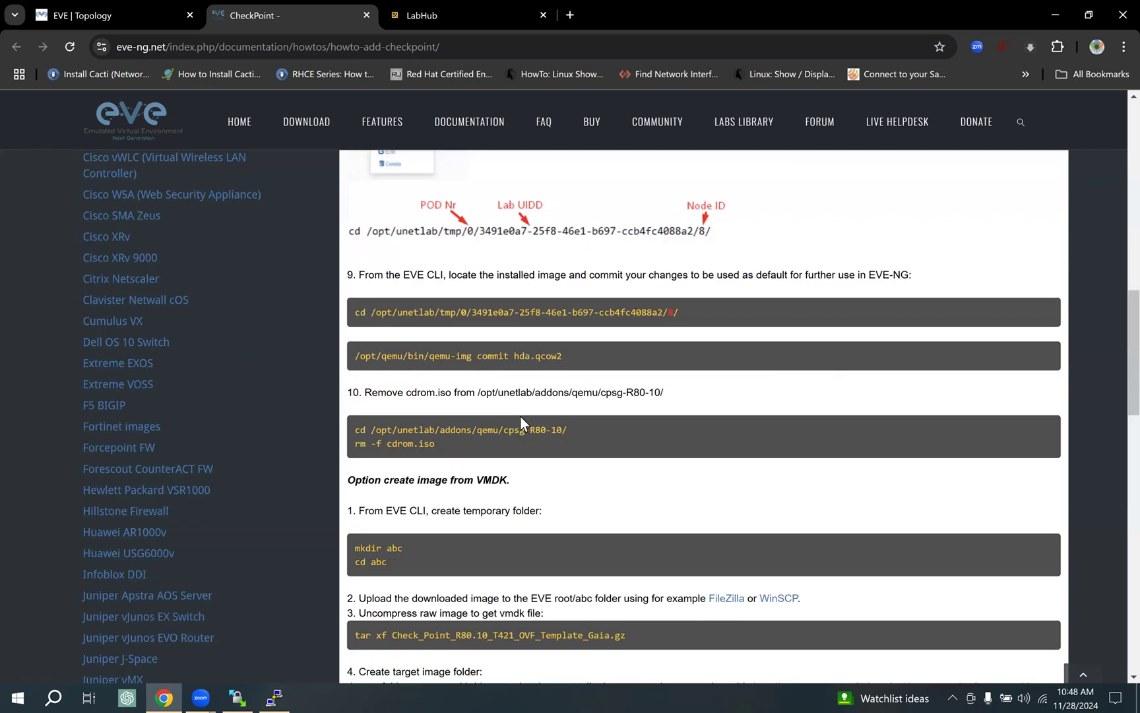
pyautogui.scroll(10, 519, 413)
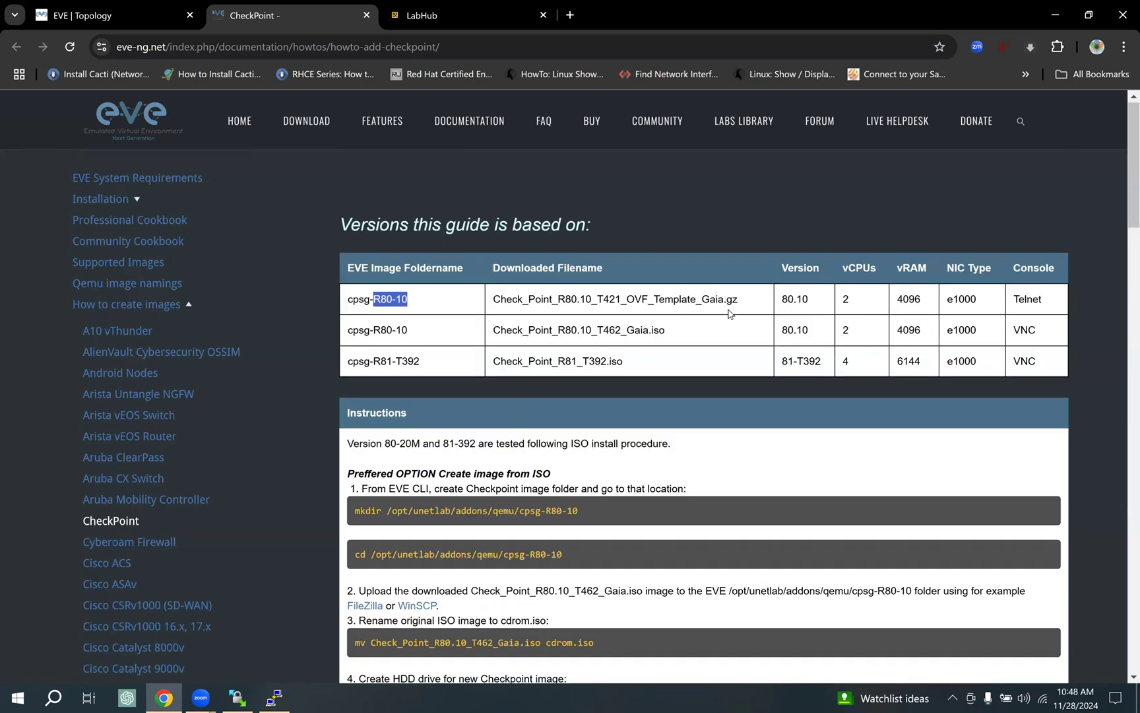
pyautogui.moveTo(738, 300); pyautogui.dragTo(601, 373)
pyautogui.scroll(-5, 548, 476)
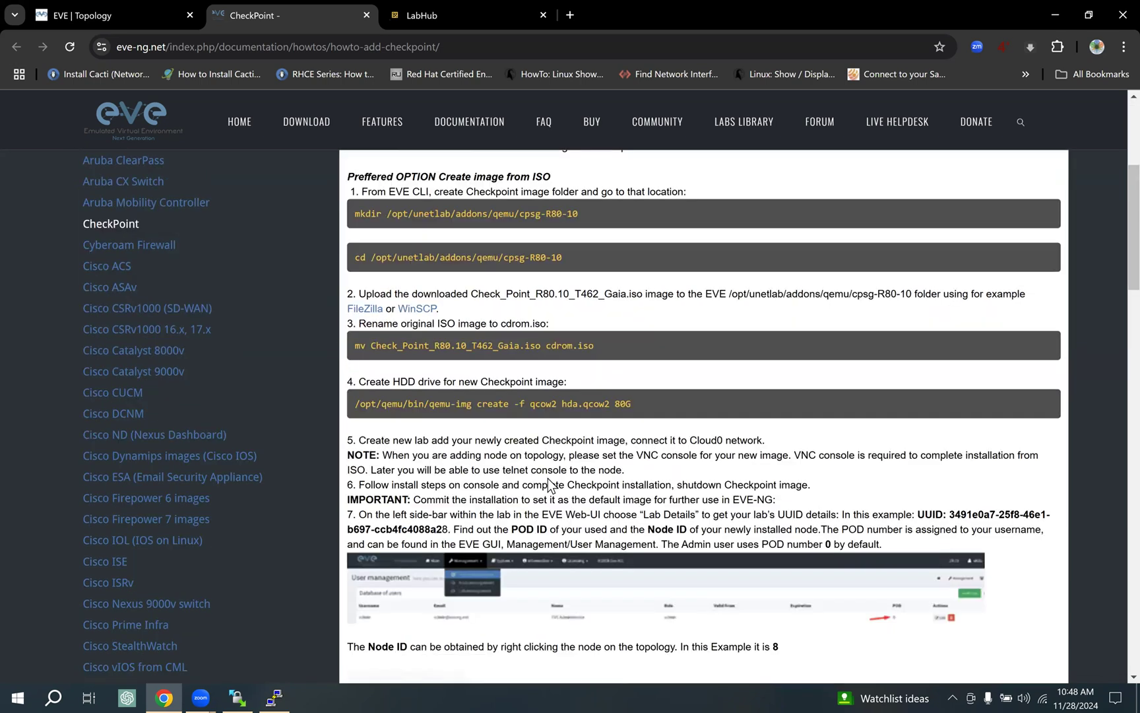
# Compare with the LabHub listing and locate the step 8 fixpermissions command on the how-to page.
pyautogui.click(458, 2)
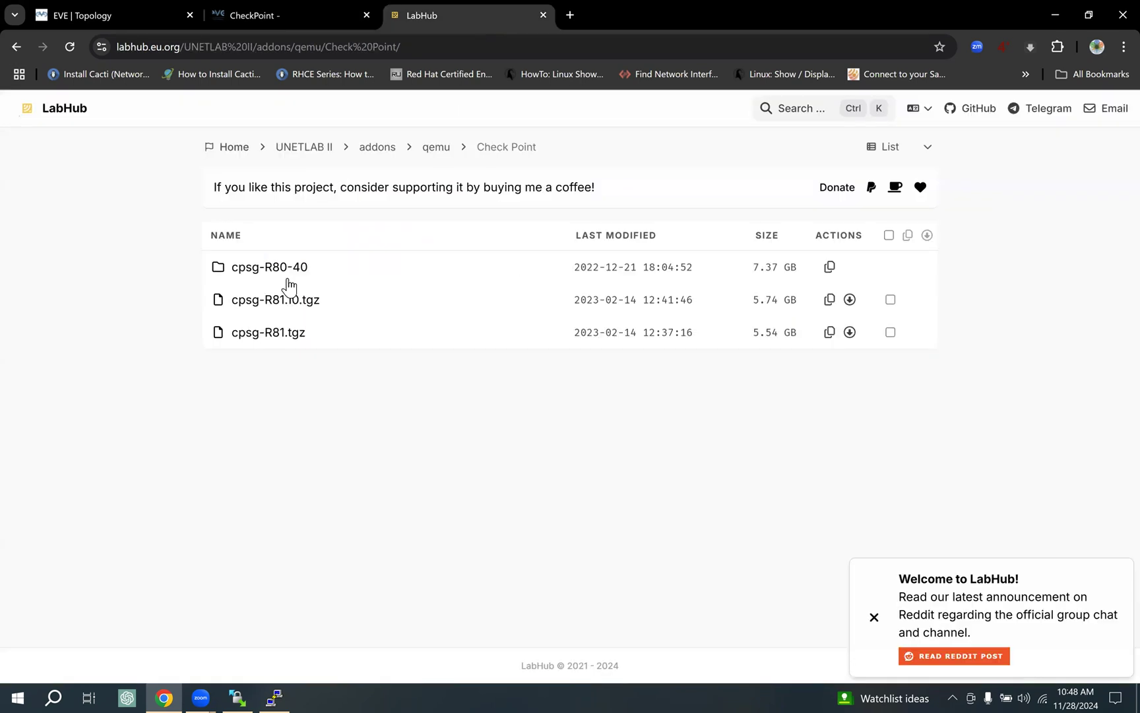
pyautogui.click(296, 6)
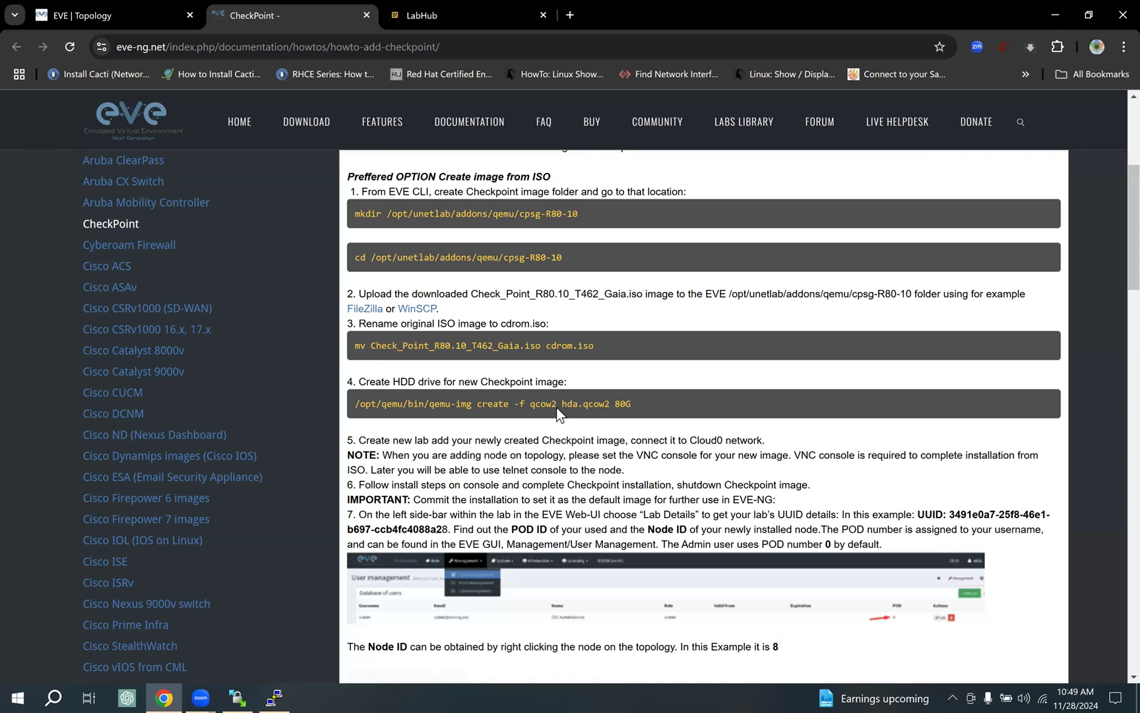
pyautogui.scroll(-4, 505, 395)
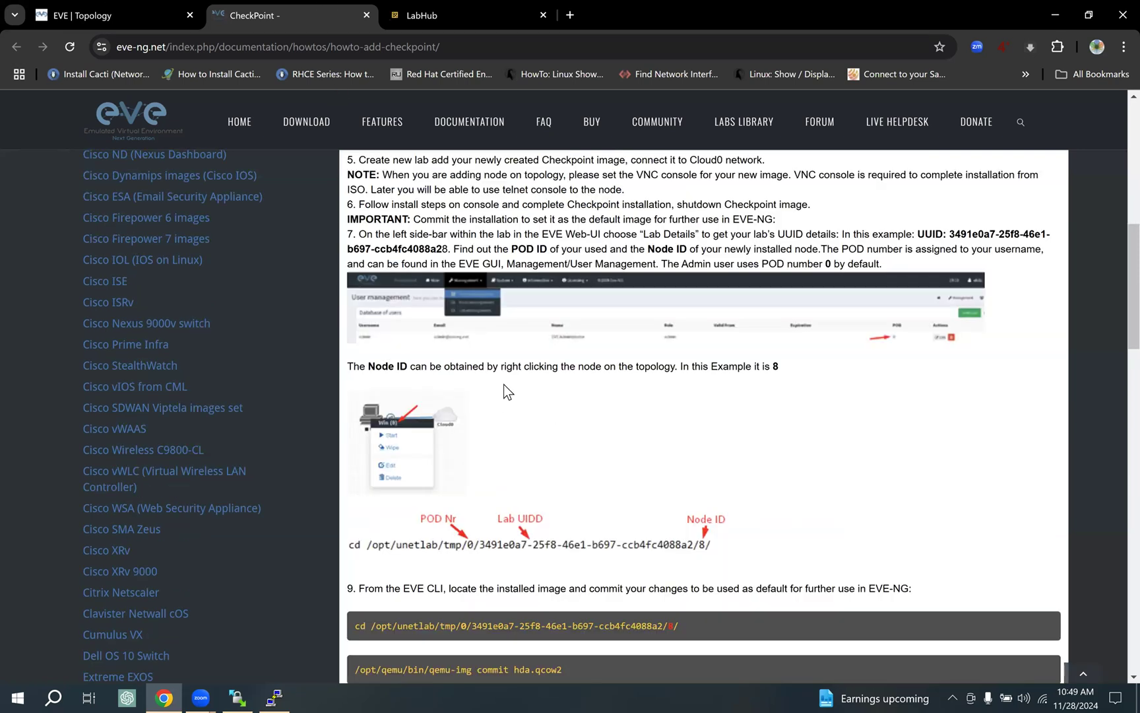
pyautogui.scroll(-12, 504, 382)
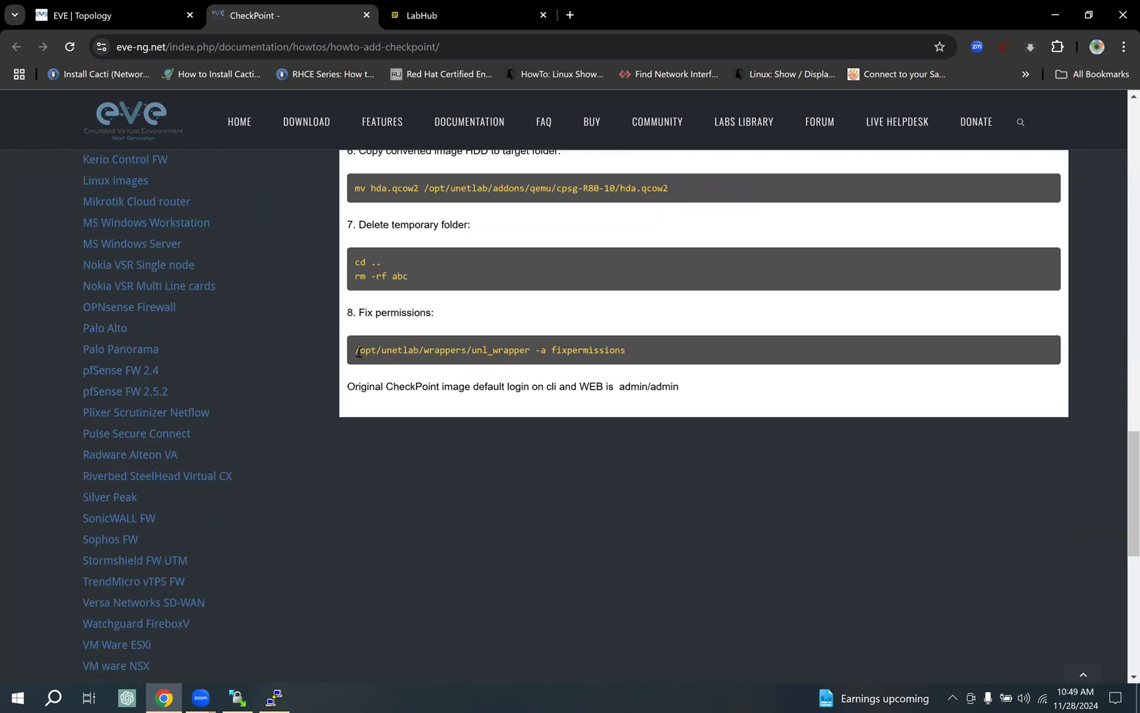
pyautogui.moveTo(364, 352); pyautogui.dragTo(718, 357)
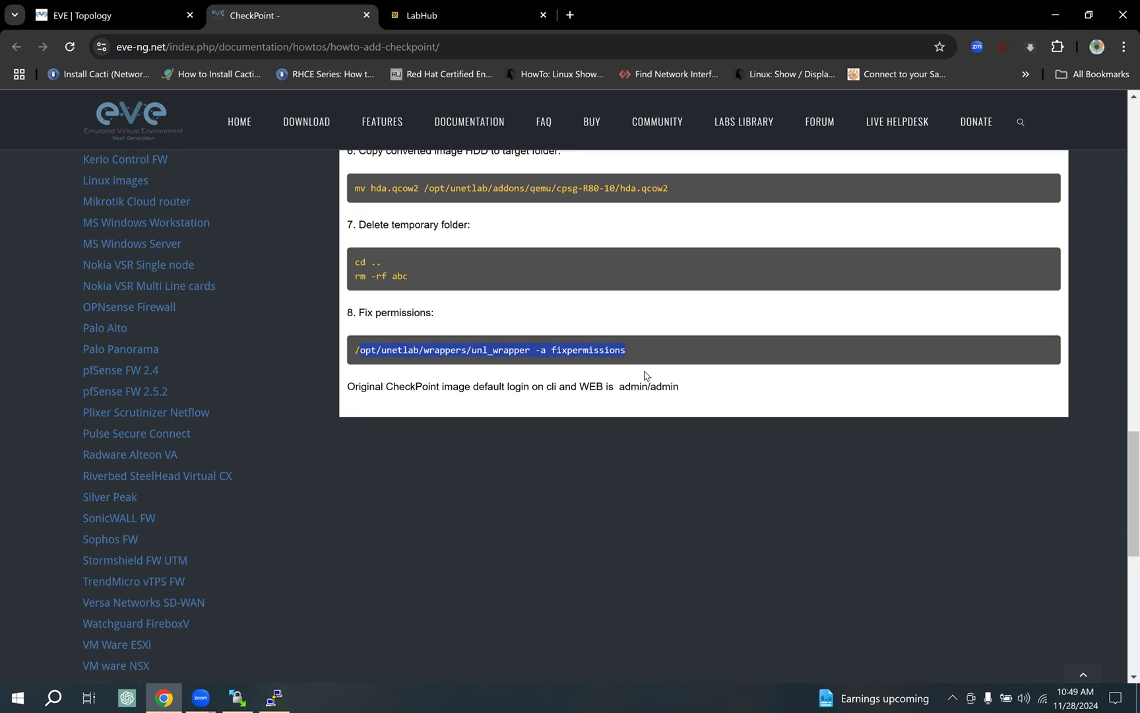
# Move the PuTTY terminal aside and highlight the default CLI and WEB login credentials.
pyautogui.click(274, 697)
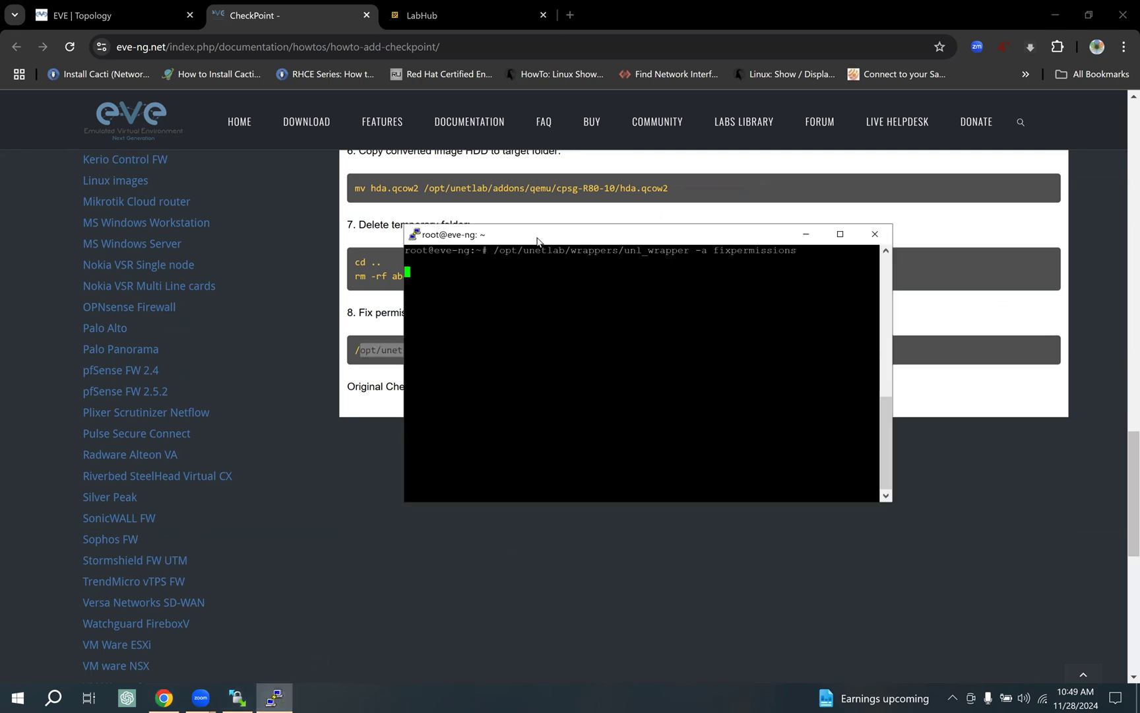
pyautogui.moveTo(540, 237); pyautogui.dragTo(609, 341)
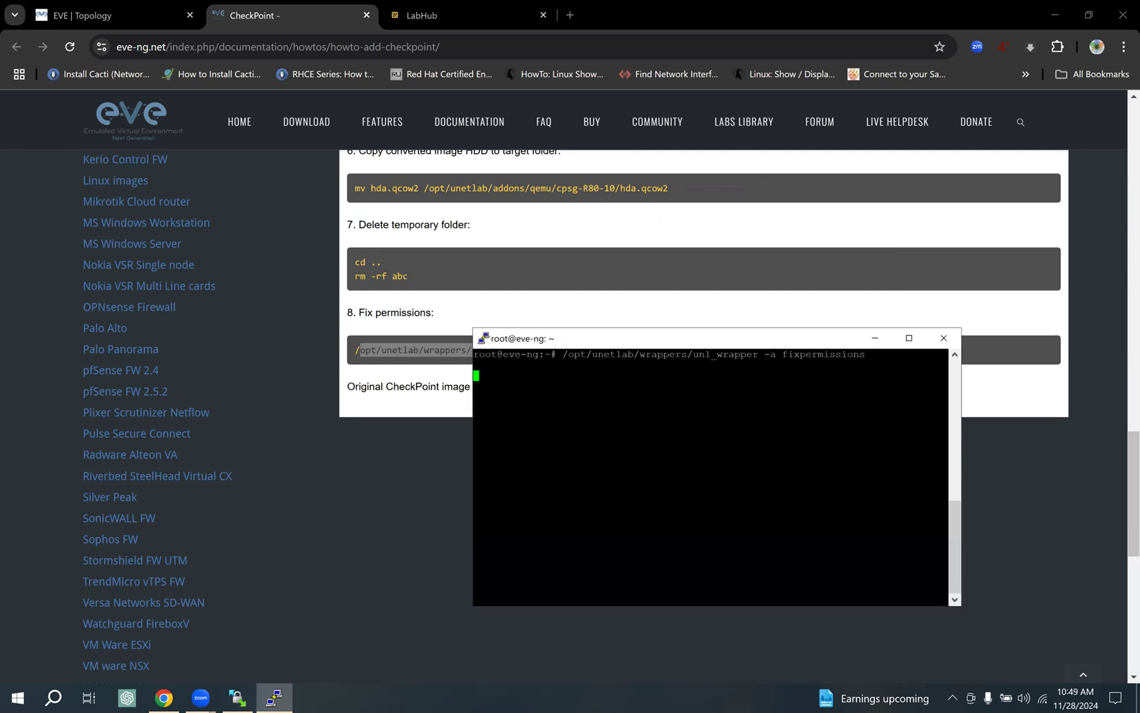
pyautogui.click(372, 383)
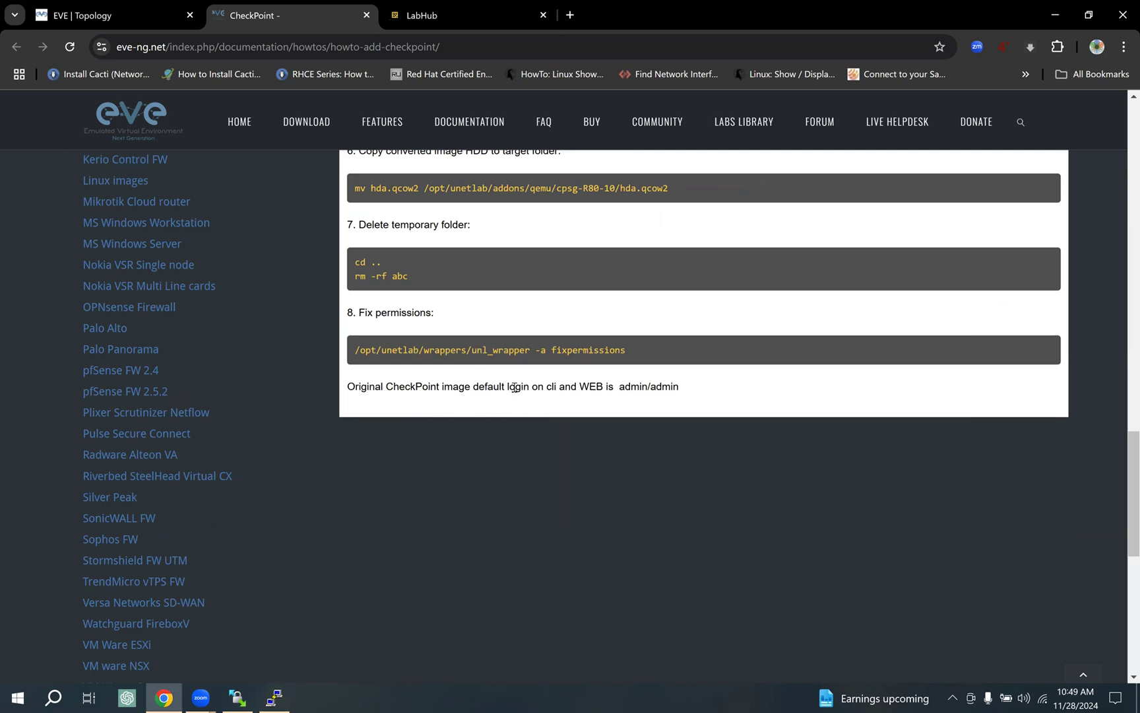
pyautogui.moveTo(535, 386); pyautogui.dragTo(351, 386)
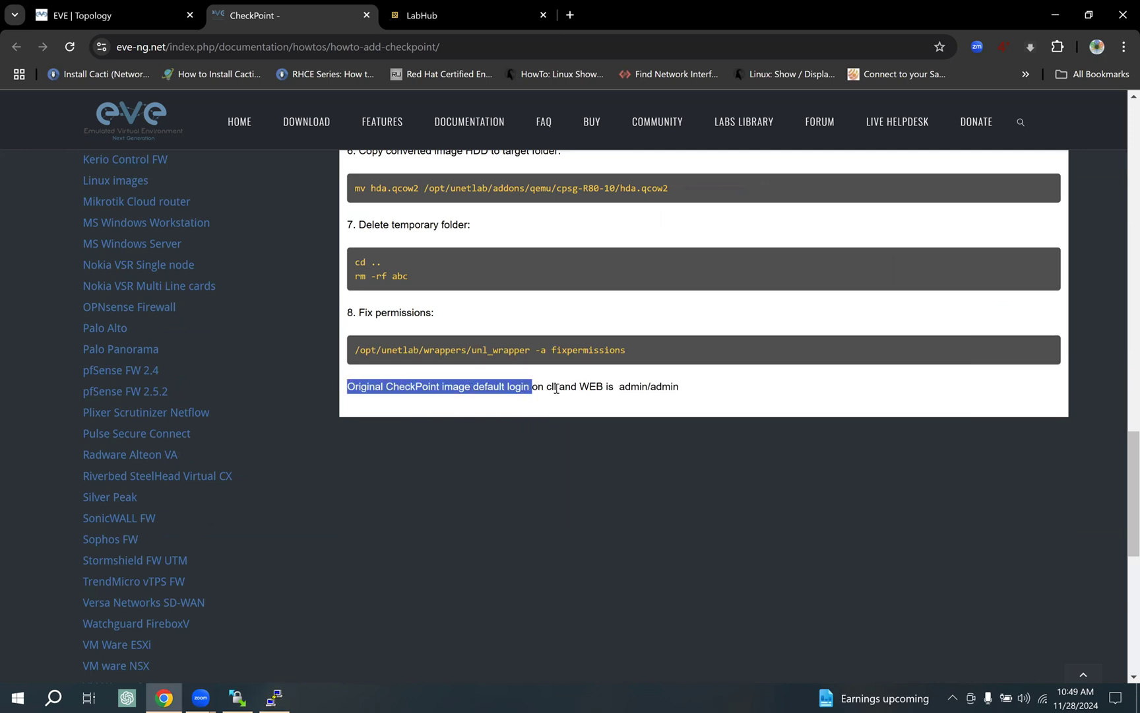
pyautogui.doubleClick(583, 386)
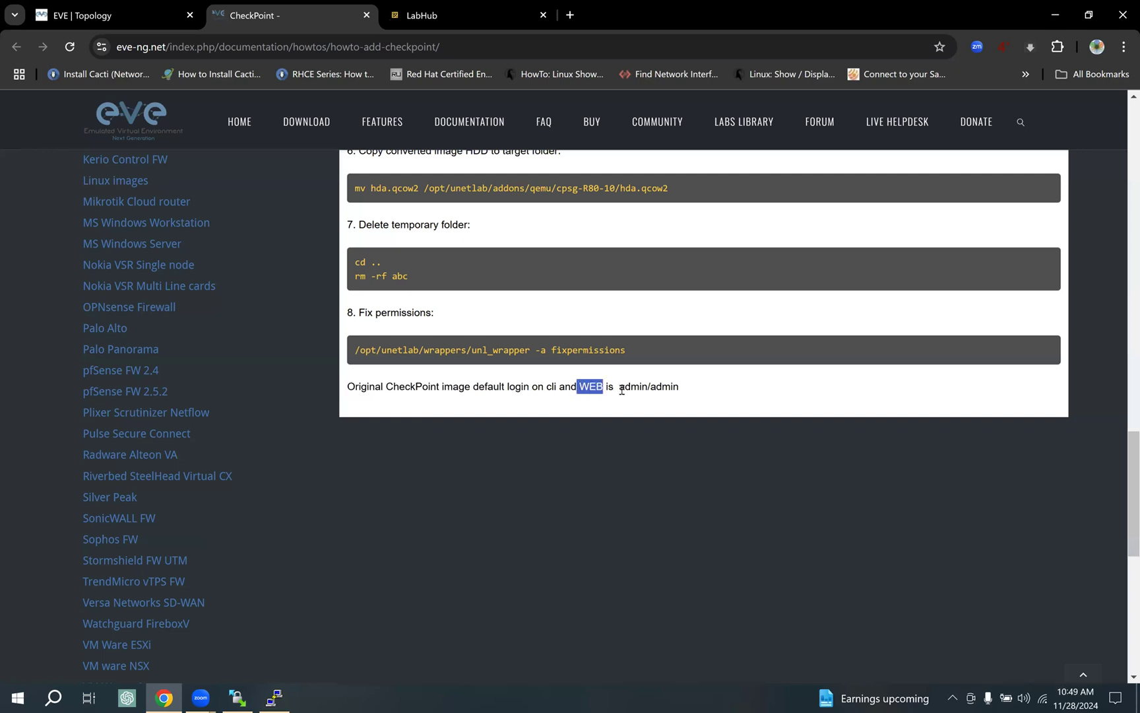
pyautogui.moveTo(620, 388); pyautogui.dragTo(702, 390)
pyautogui.moveTo(624, 388); pyautogui.dragTo(680, 386)
# Minimize PuTTY and return to the EVE lab topology tab.
pyautogui.click(275, 698)
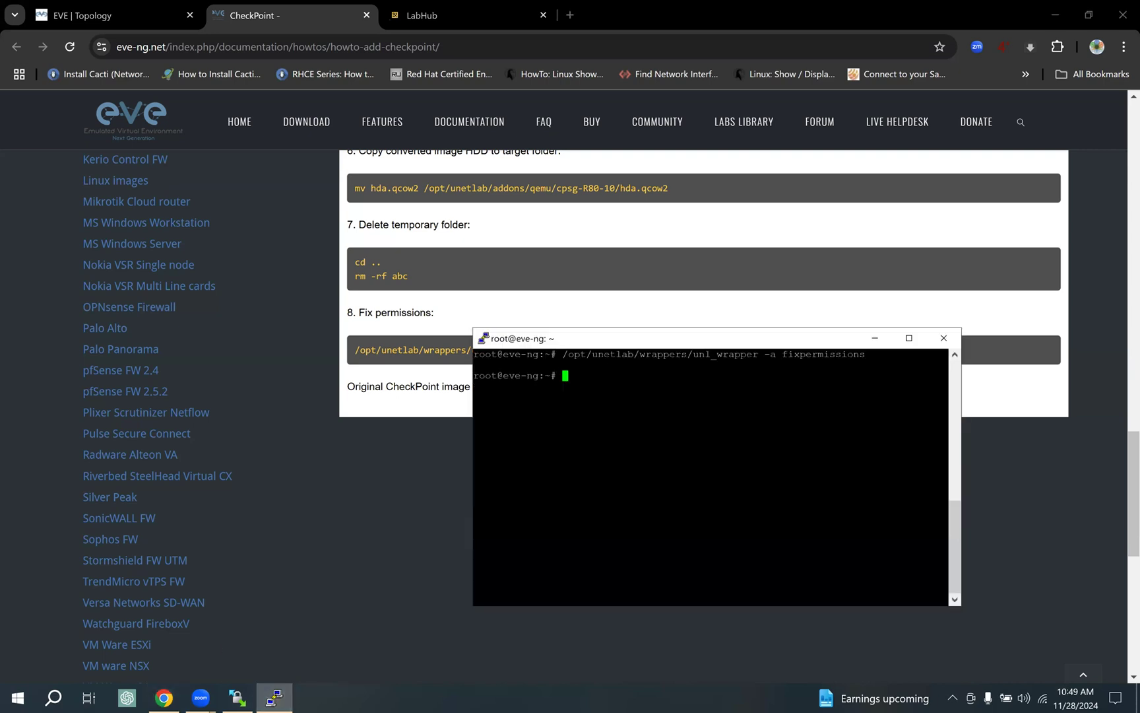
pyautogui.click(875, 338)
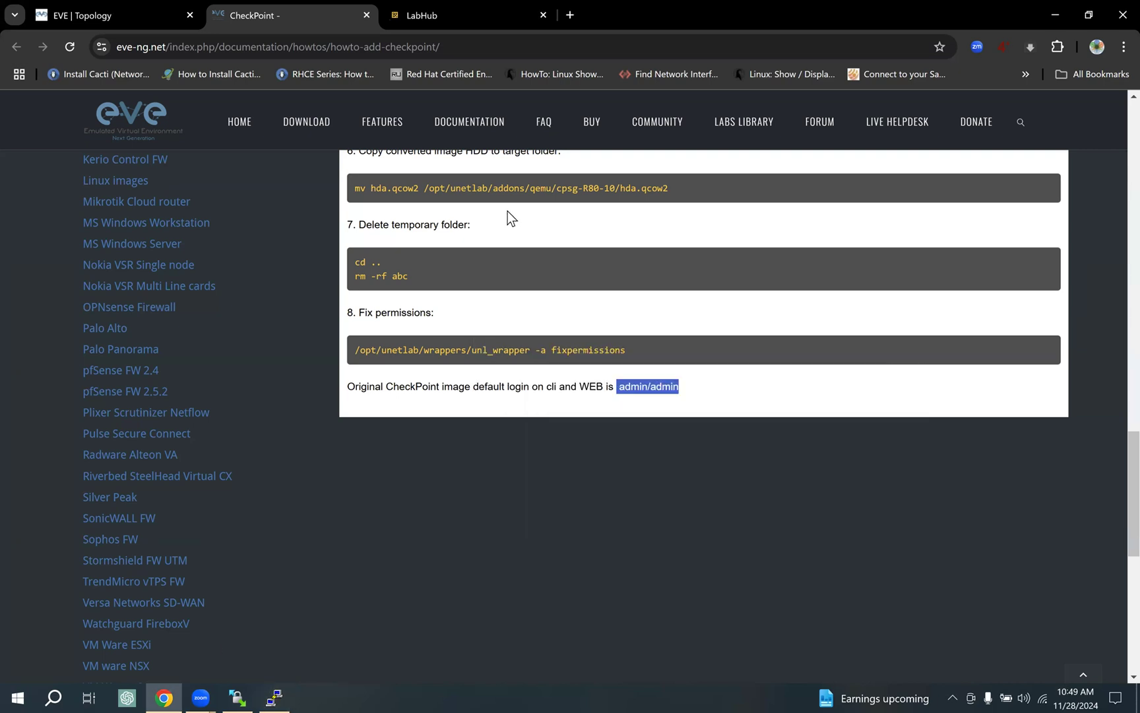
pyautogui.click(238, 697)
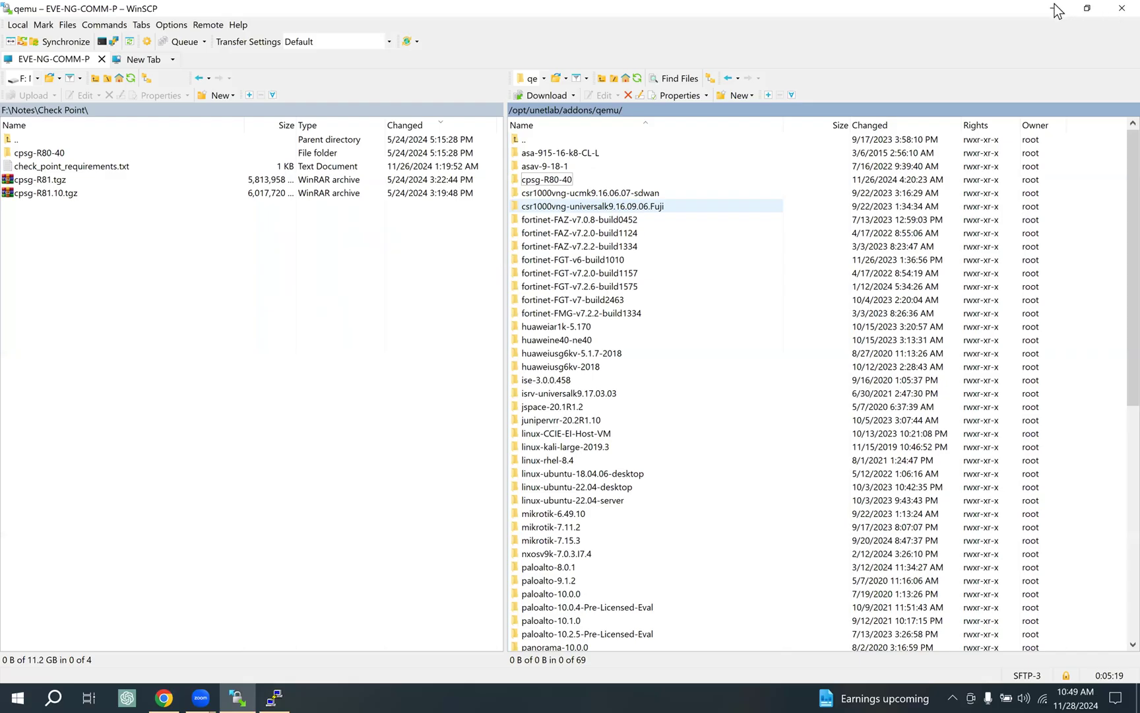
pyautogui.click(273, 696)
pyautogui.click(876, 339)
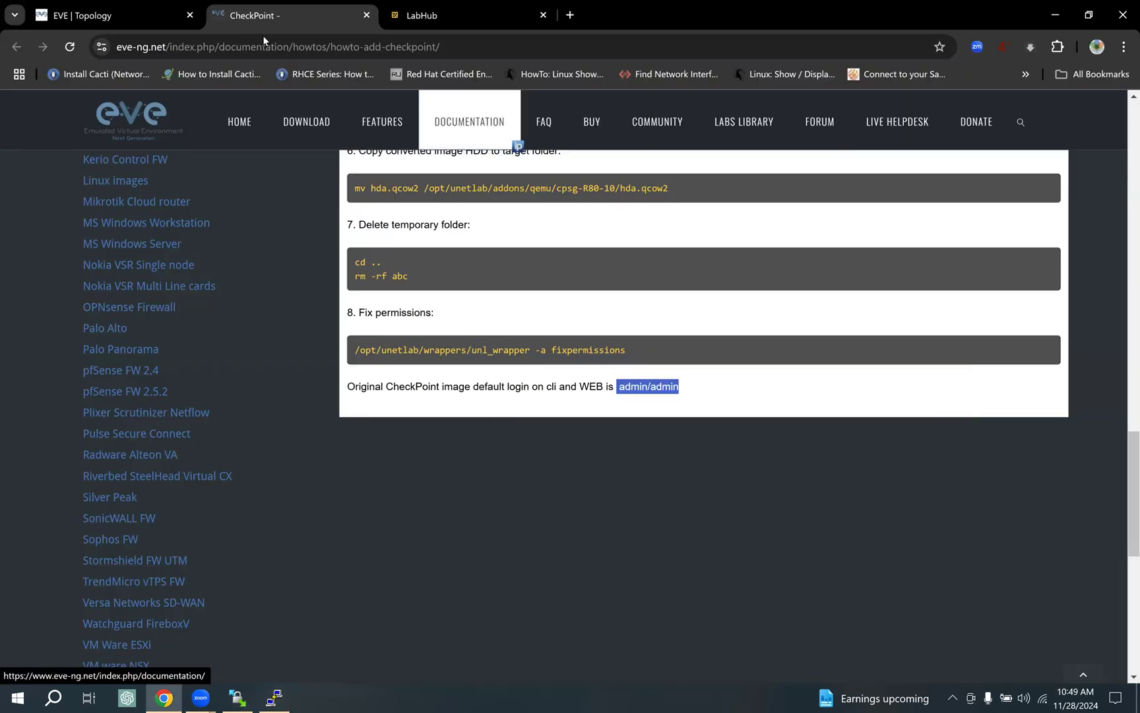
pyautogui.click(130, 9)
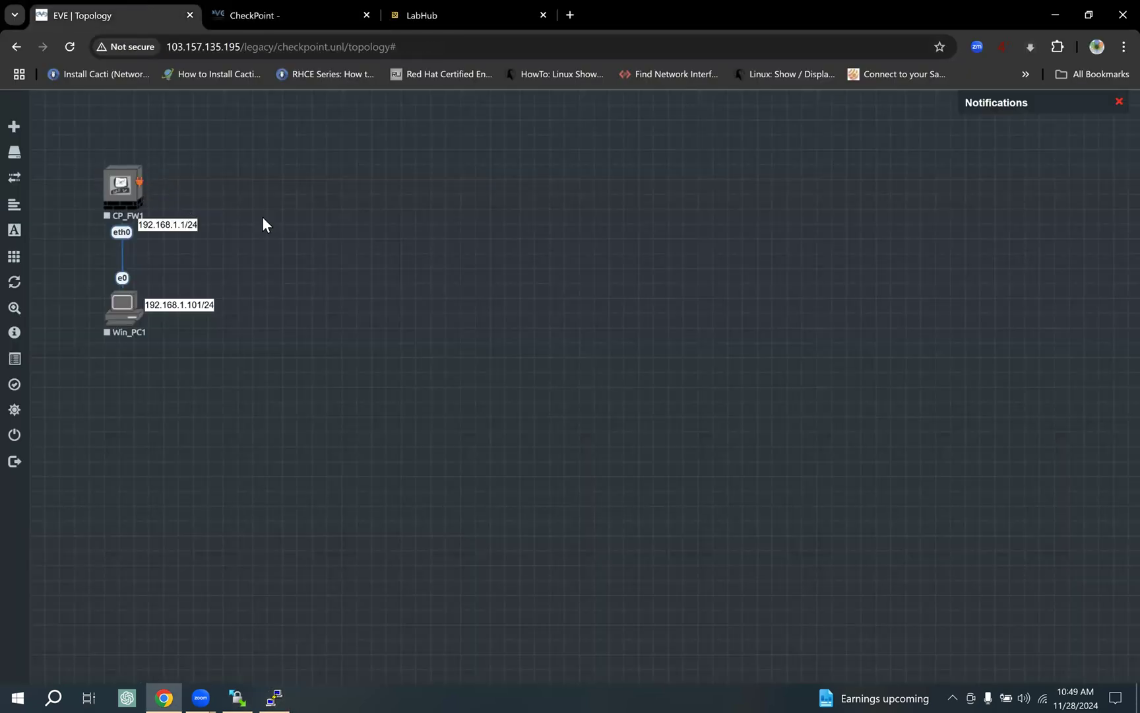
pyautogui.rightClick(466, 176)
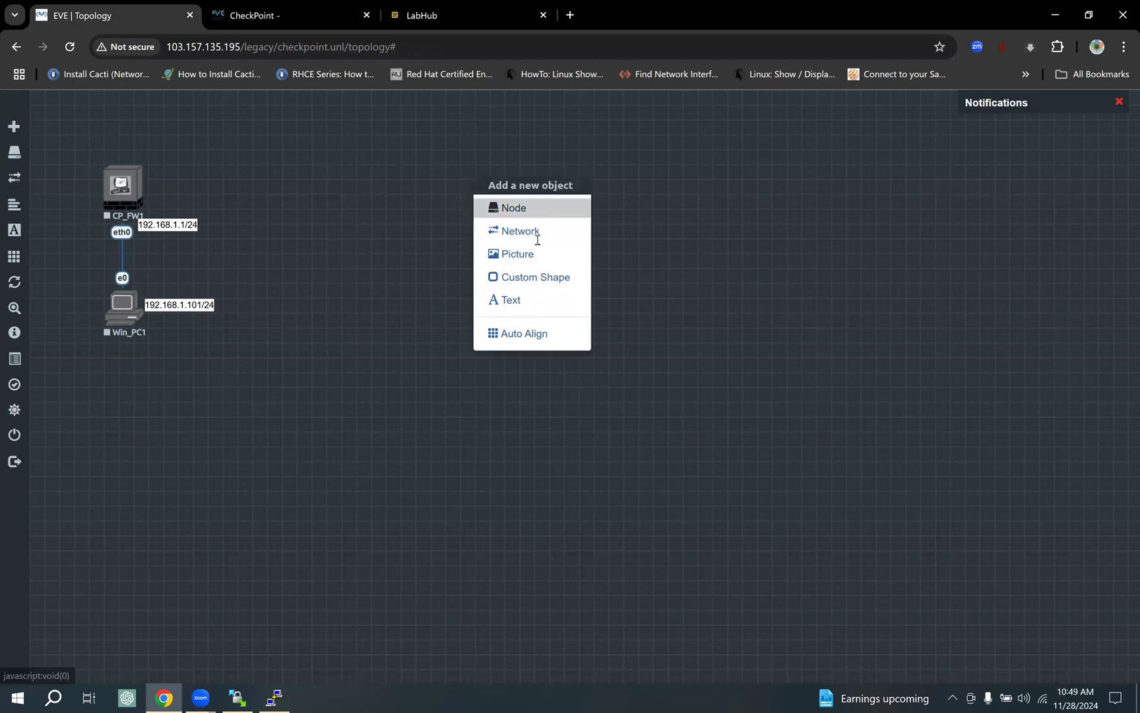
pyautogui.click(512, 207)
pyautogui.scroll(-3, 456, 488)
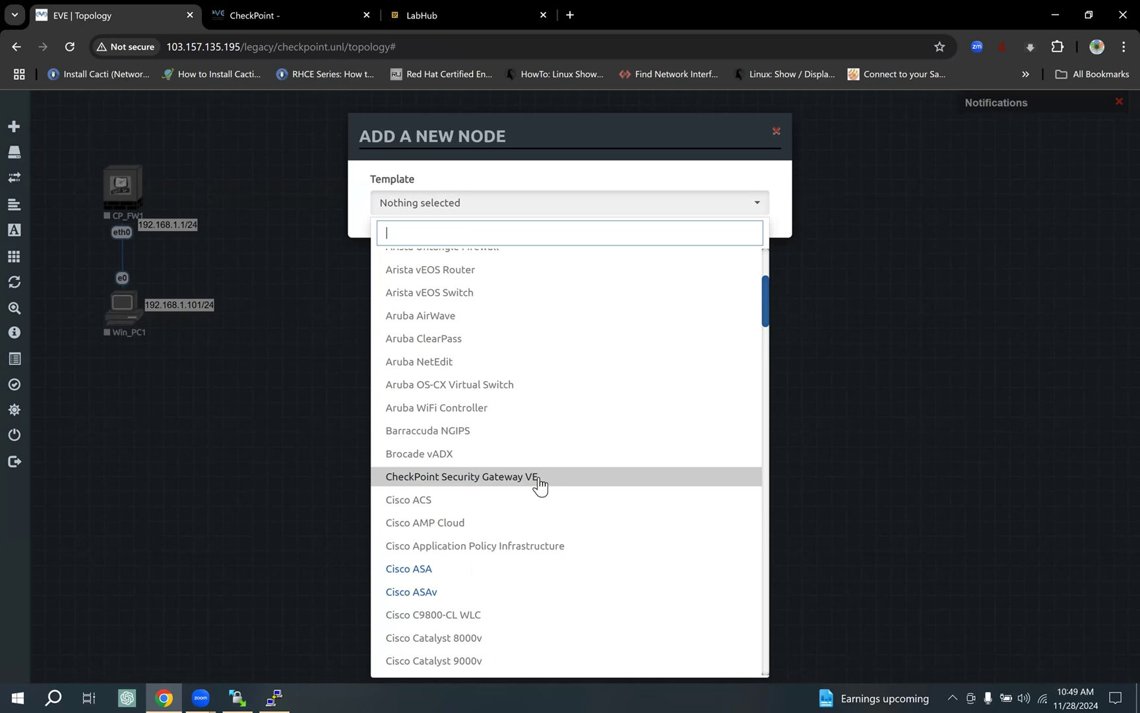
pyautogui.click(501, 482)
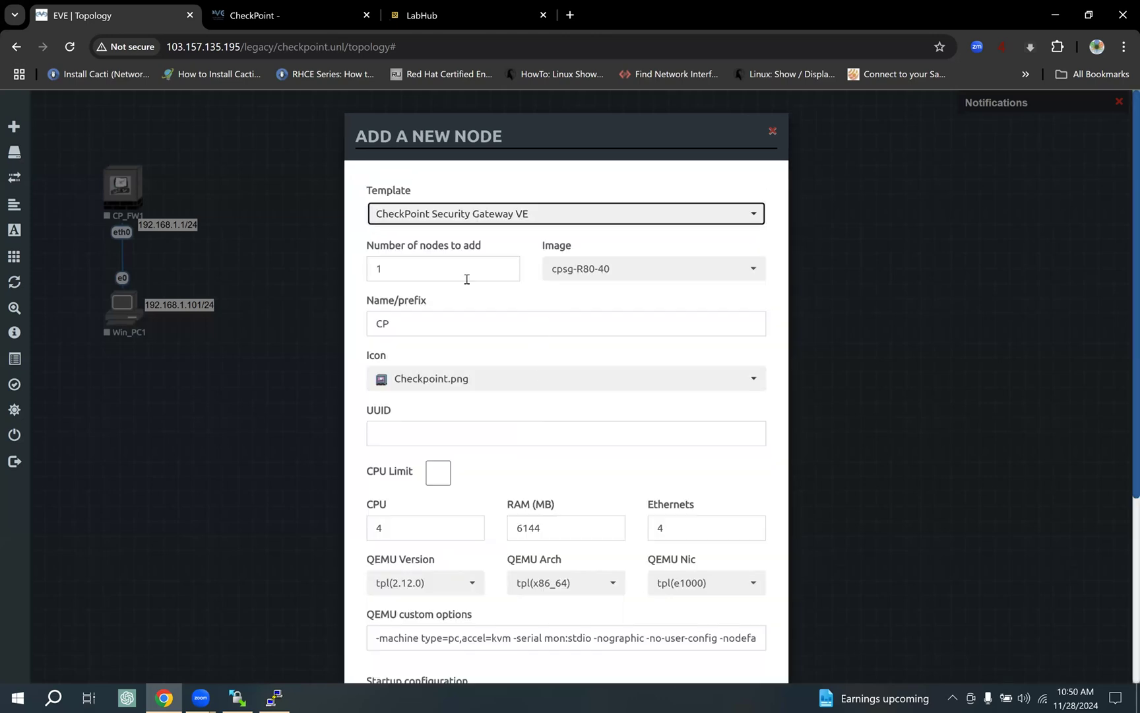
pyautogui.doubleClick(396, 267)
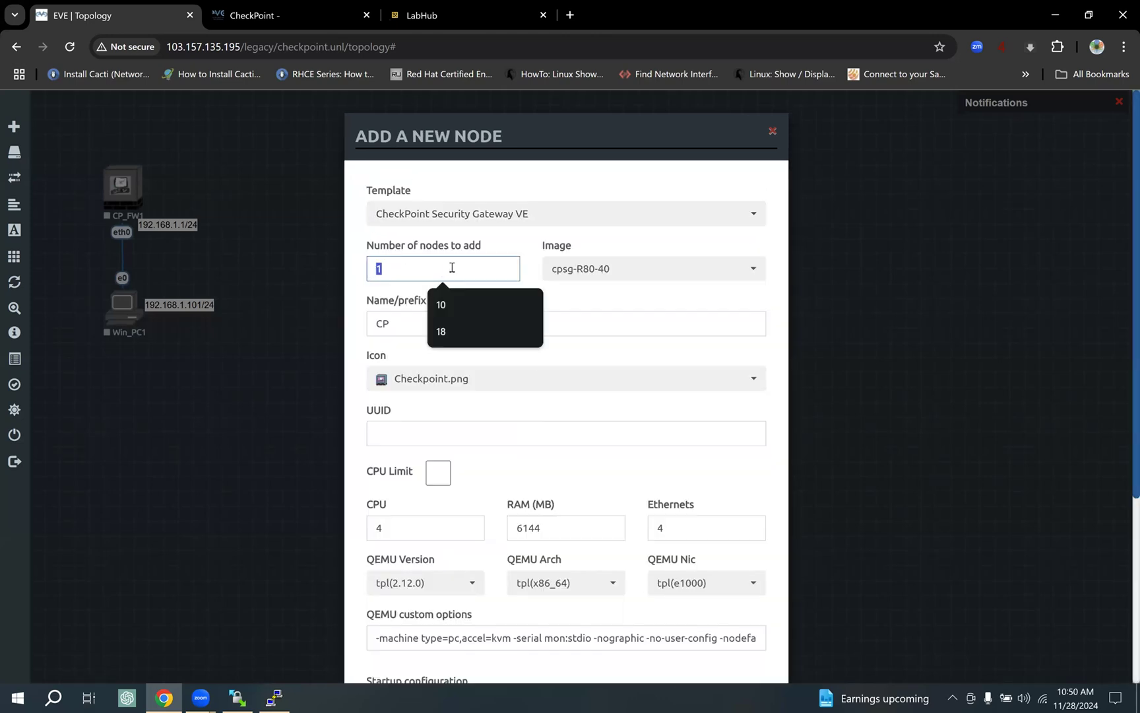
pyautogui.doubleClick(393, 270)
pyautogui.scroll(-2, 404, 198)
pyautogui.doubleClick(403, 175)
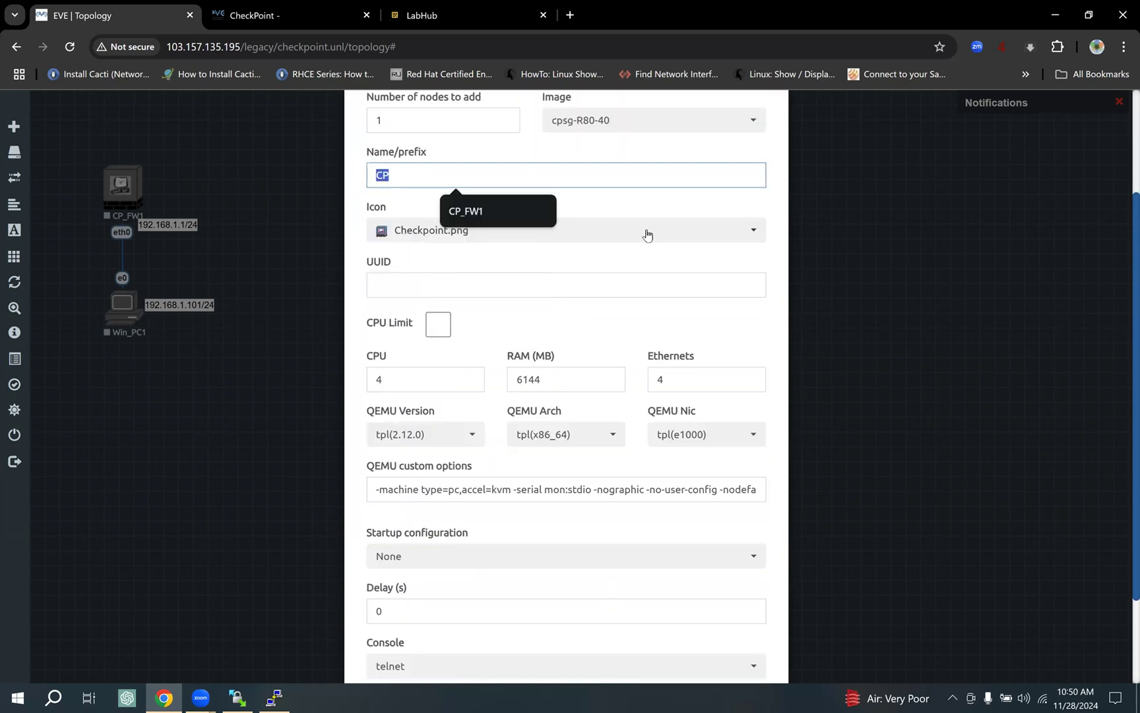
pyautogui.click(660, 210)
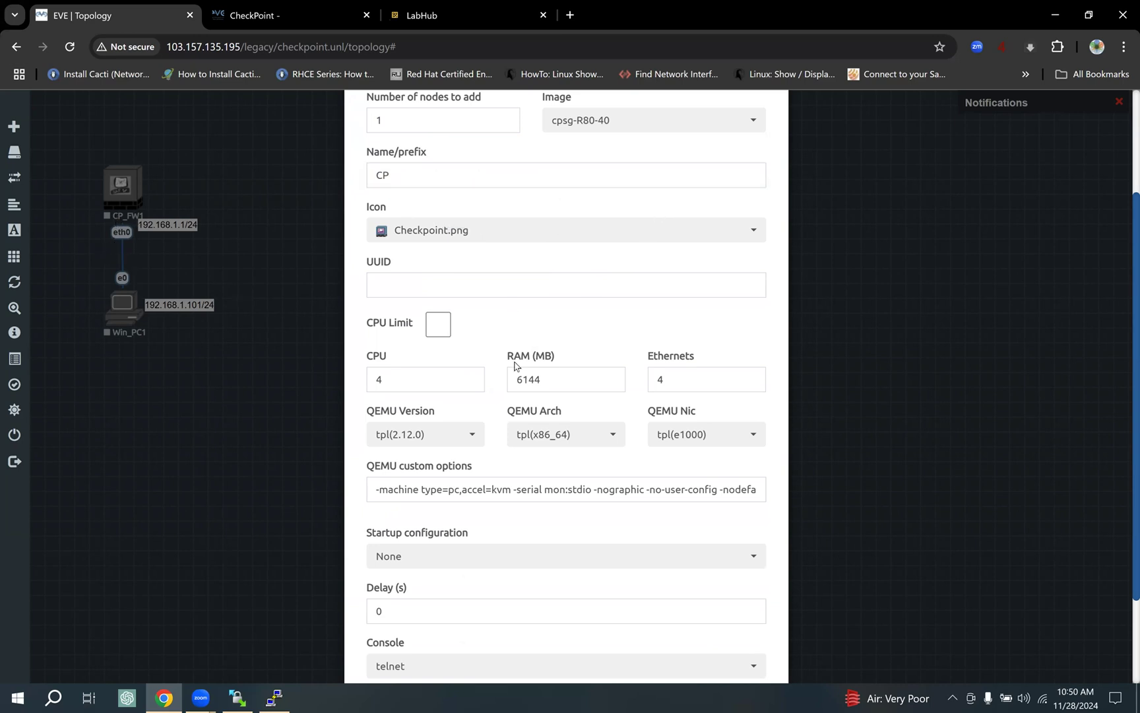
pyautogui.scroll(-1, 462, 337)
pyautogui.doubleClick(401, 305)
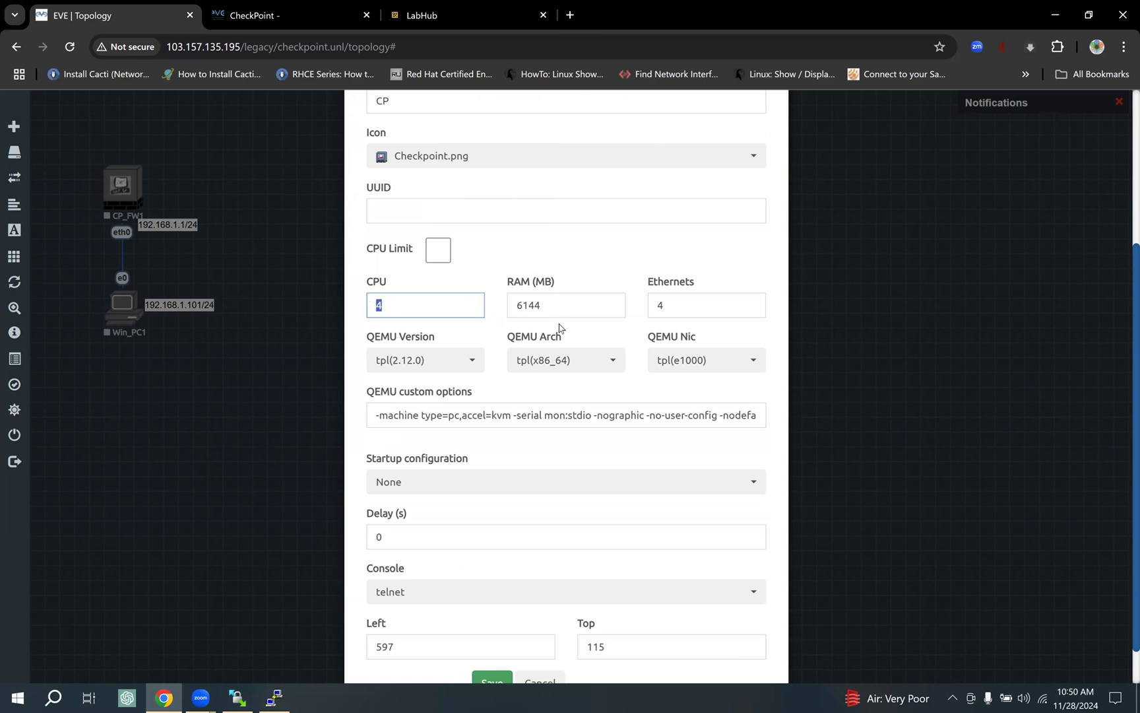
pyautogui.press('Tab')
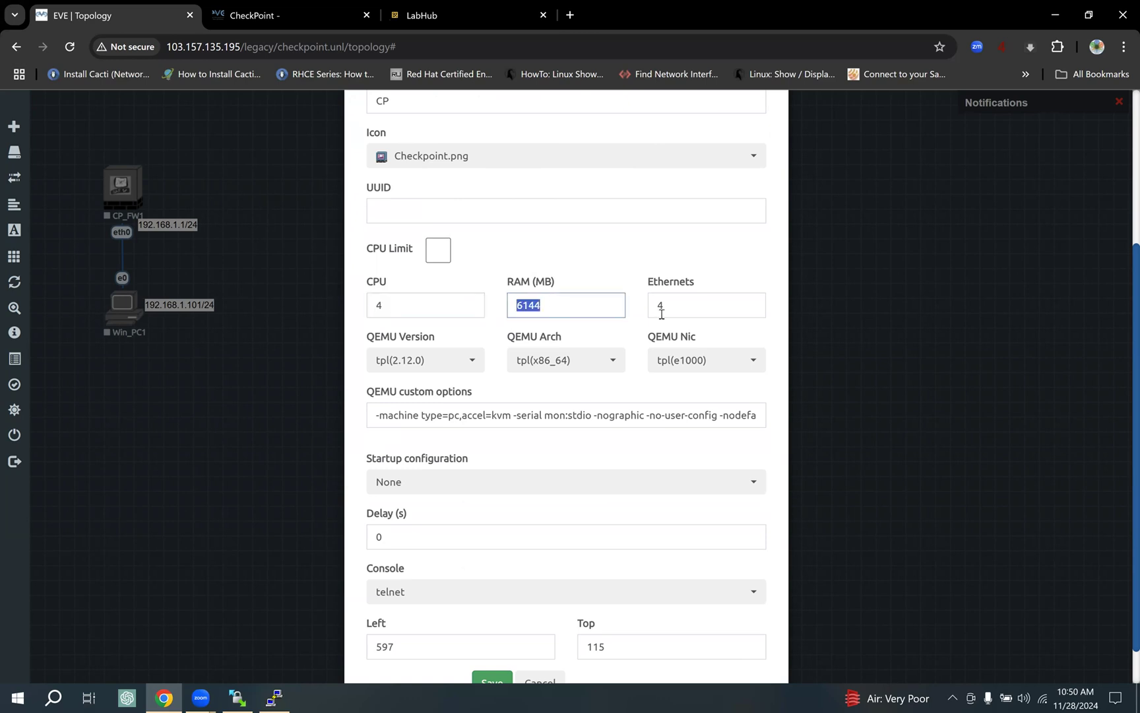
pyautogui.moveTo(670, 309); pyautogui.dragTo(606, 330)
pyautogui.scroll(-1, 581, 415)
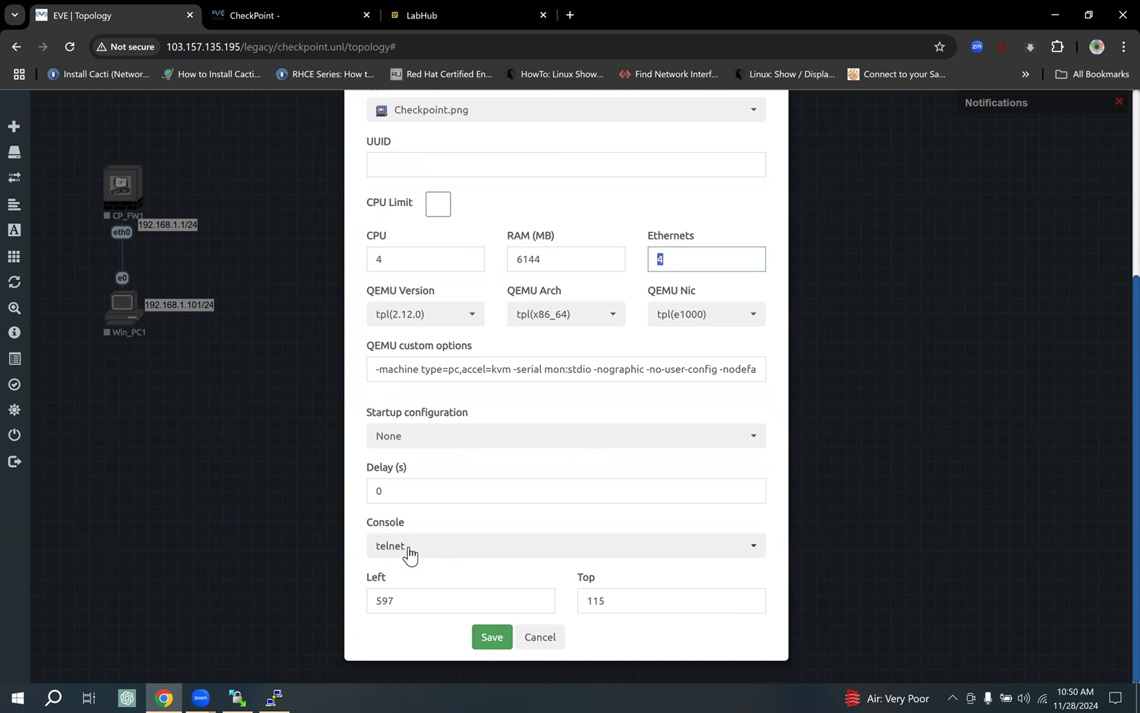
pyautogui.click(552, 644)
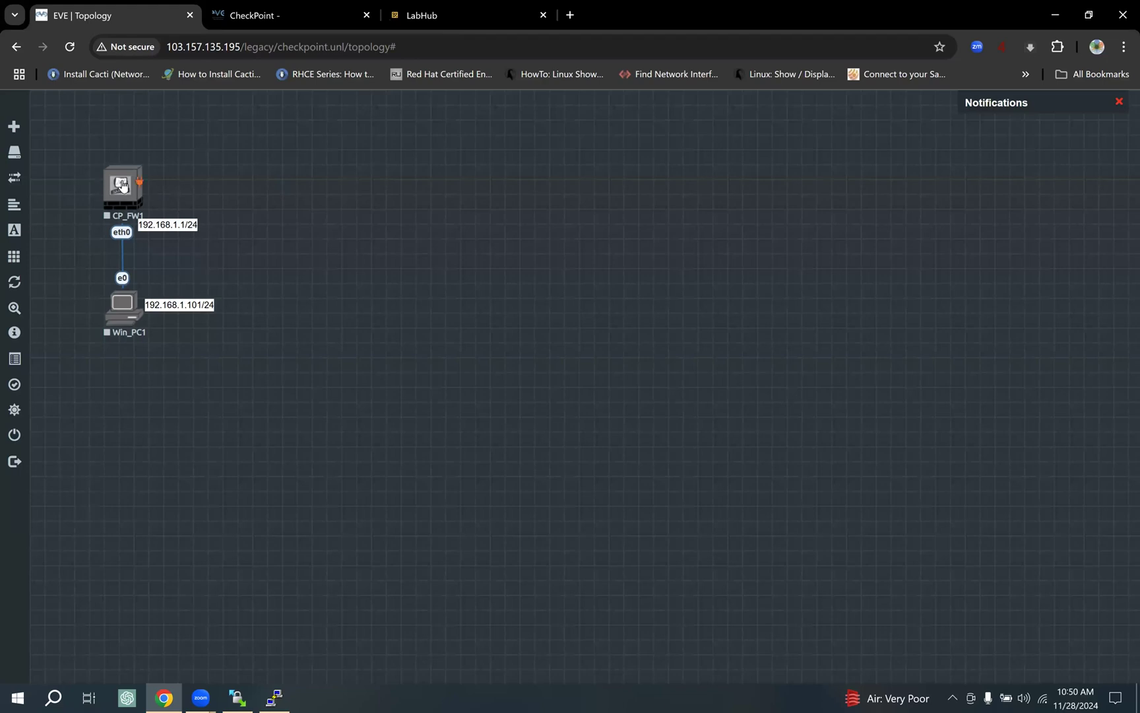
# Start the CP_FW1 and Win_PC1 nodes from their right-click menus.
pyautogui.rightClick(192, 217)
pyautogui.click(204, 212)
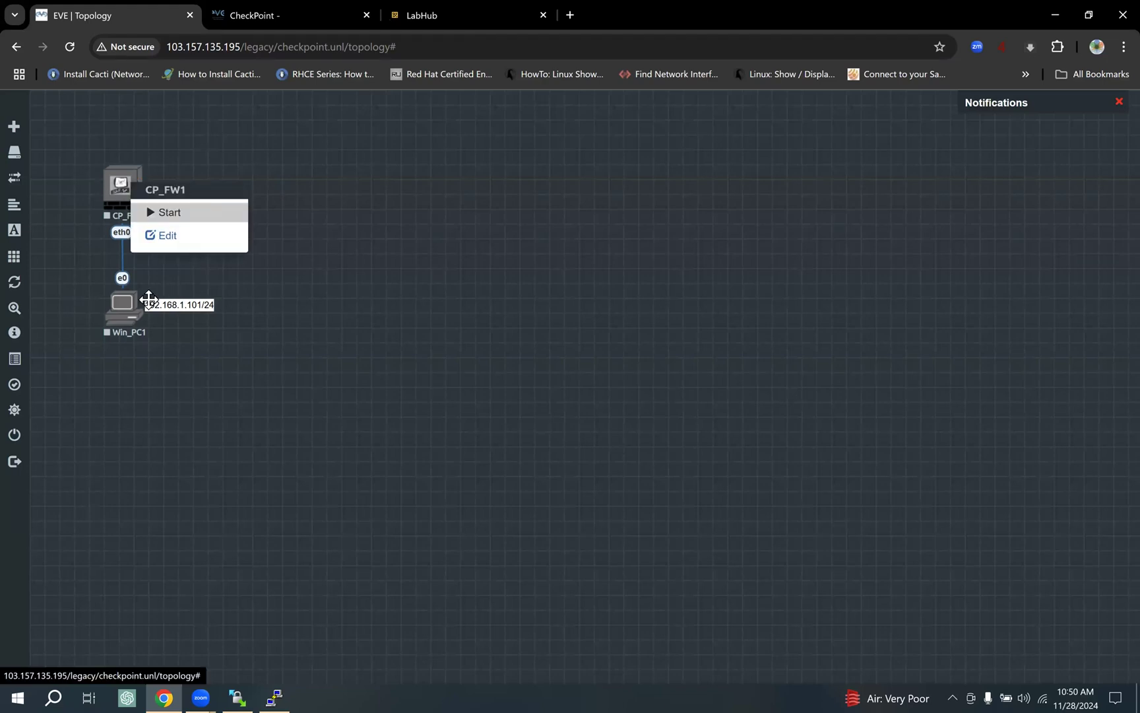
pyautogui.rightClick(188, 336)
pyautogui.click(184, 337)
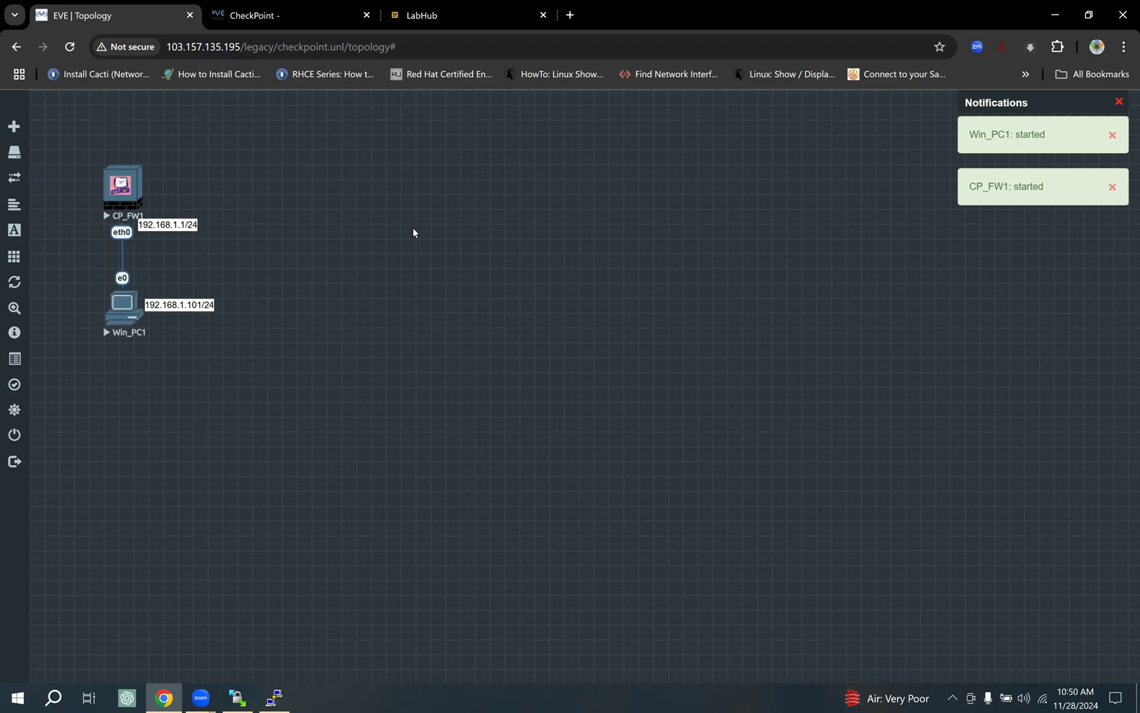
# Open the CP_FW1 Telnet console in SecureCRT and resize its window.
pyautogui.click(132, 185)
pyautogui.click(578, 158)
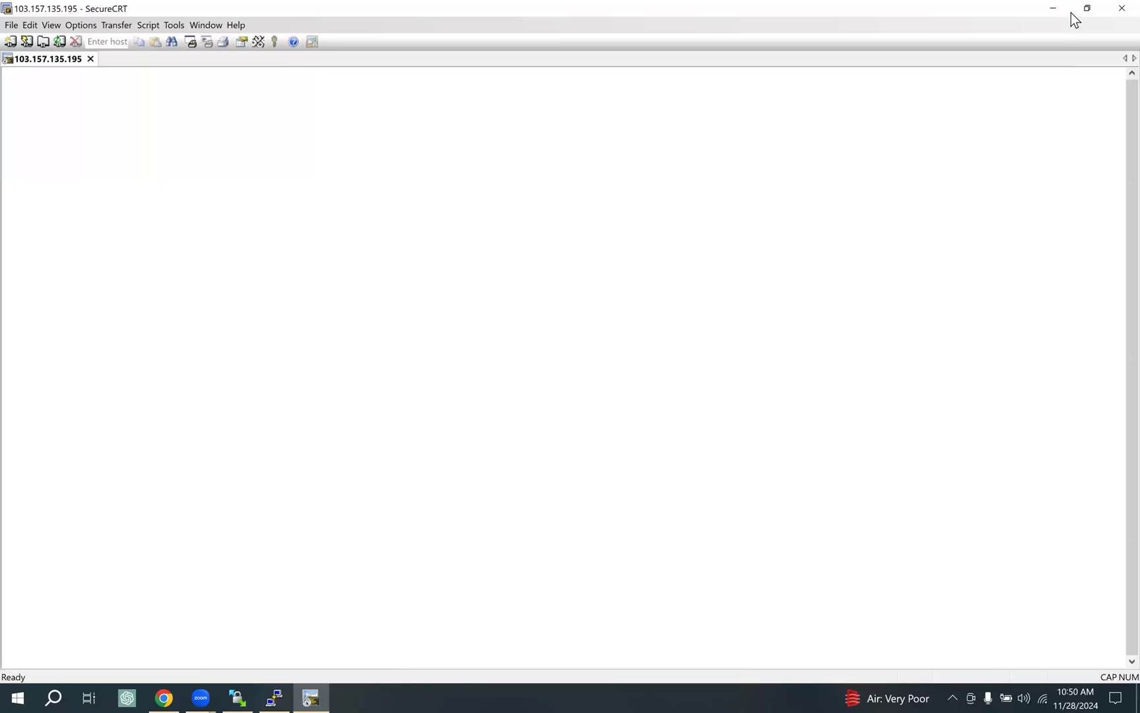
pyautogui.click(1088, 8)
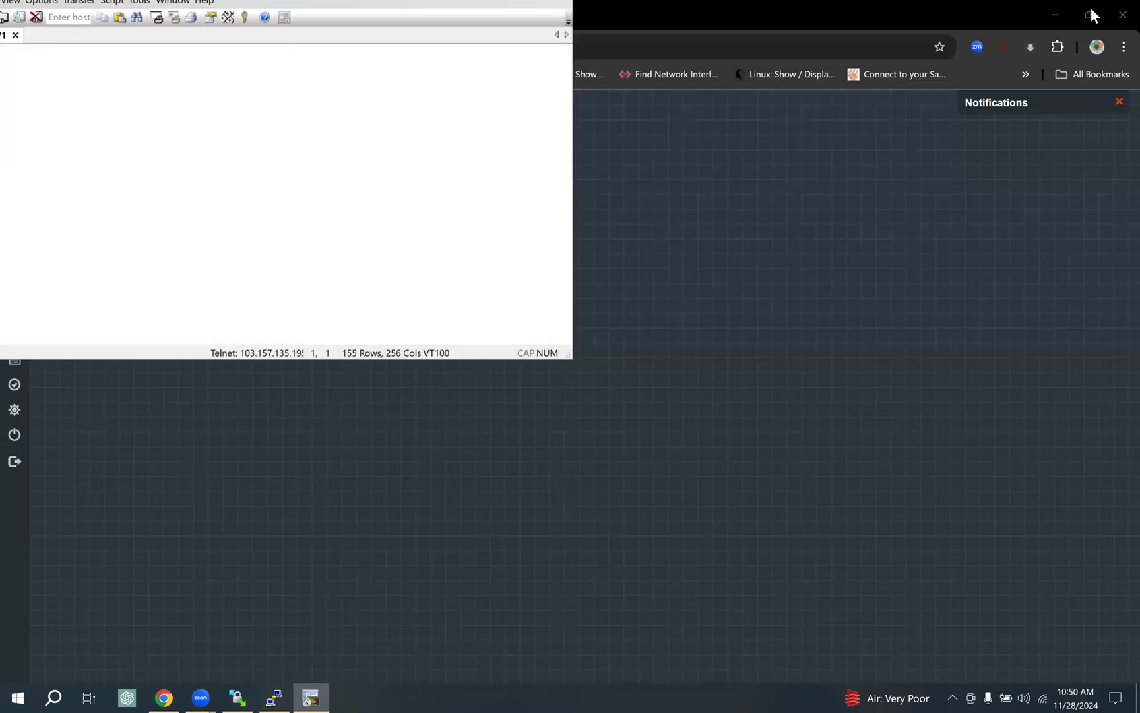
# Move the CP_FW1 console aside and open the Win_PC1 desktop console.
pyautogui.moveTo(59, 9); pyautogui.dragTo(353, 143)
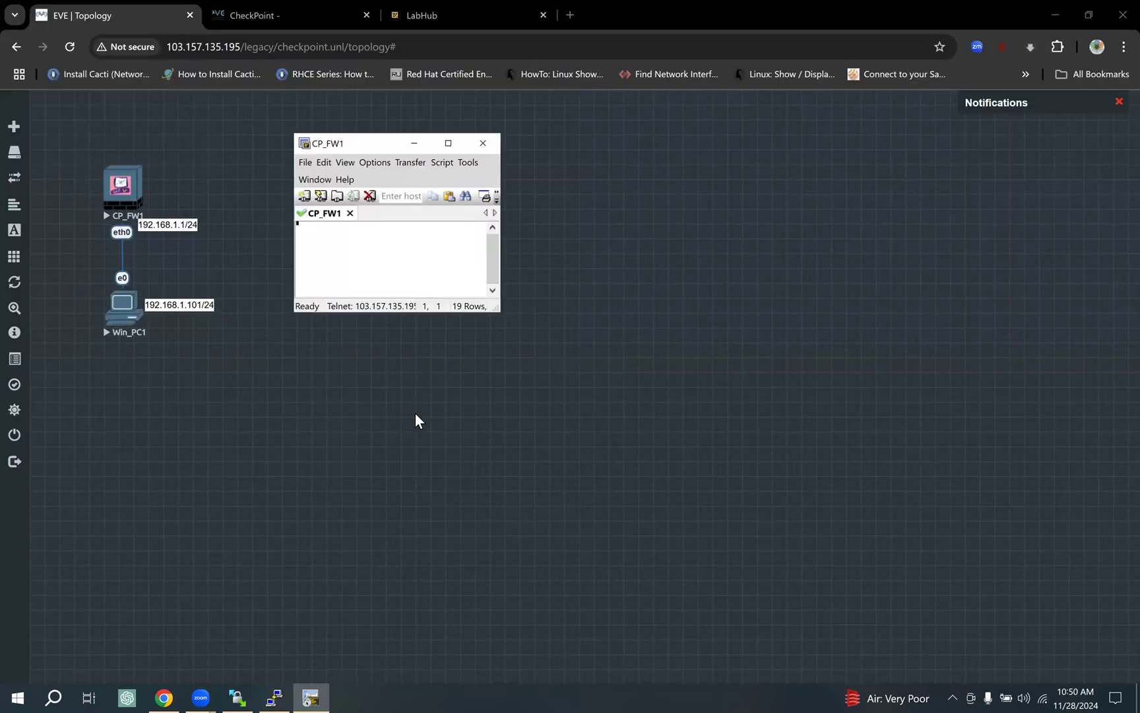
pyautogui.click(125, 303)
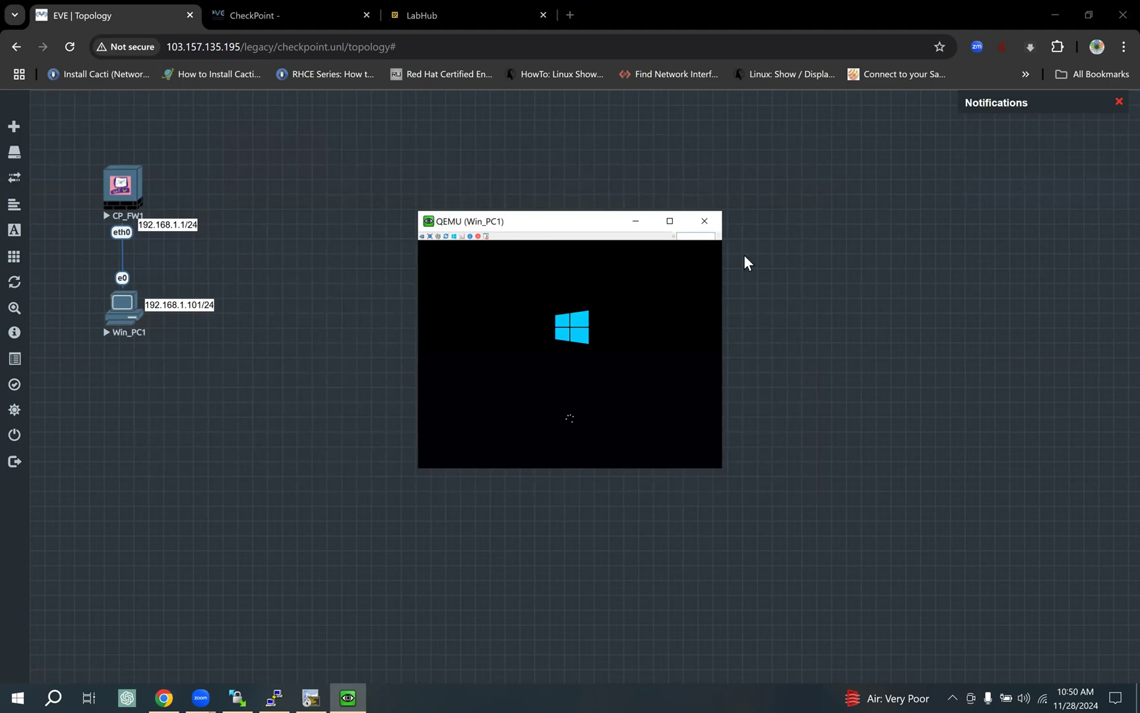
pyautogui.click(309, 695)
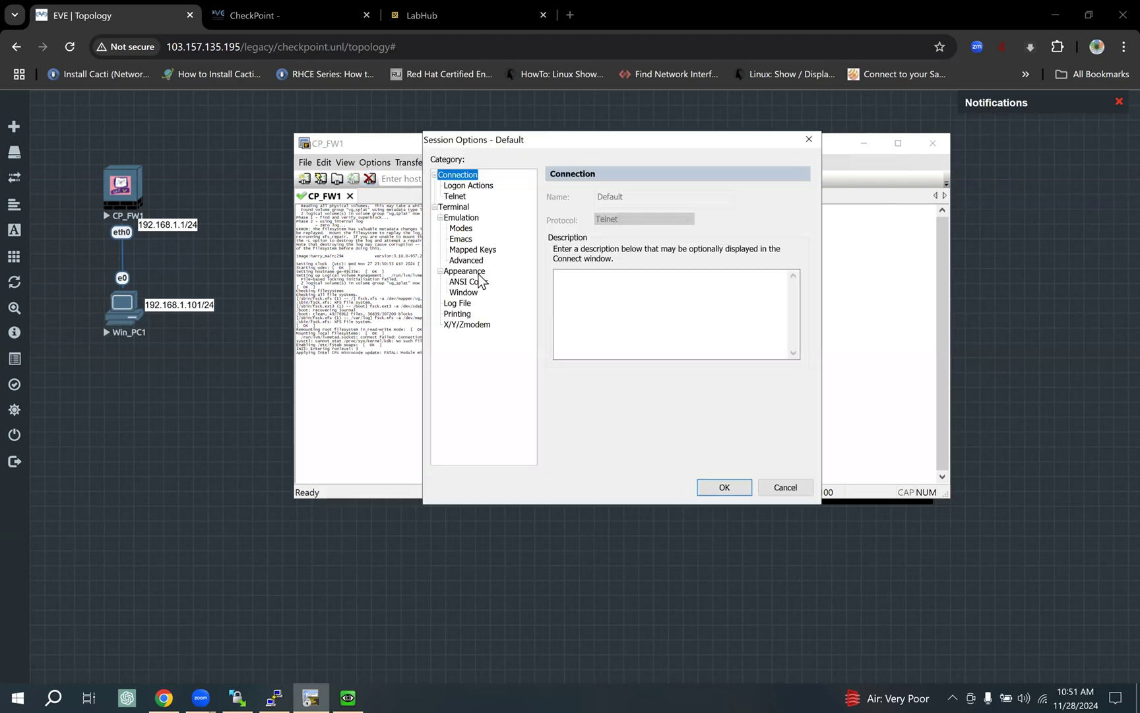
# Set the CP_FW1 session font size to 12 and apply the appearance change.
pyautogui.click(464, 270)
pyautogui.click(769, 254)
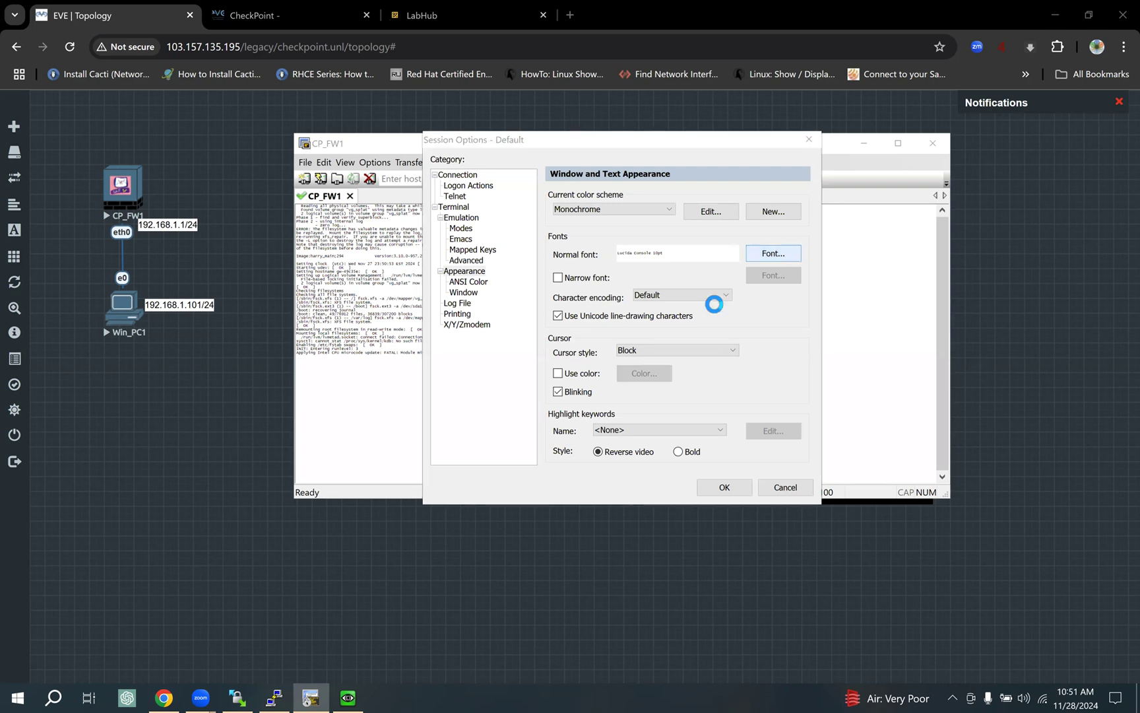
pyautogui.click(685, 285)
pyautogui.click(752, 240)
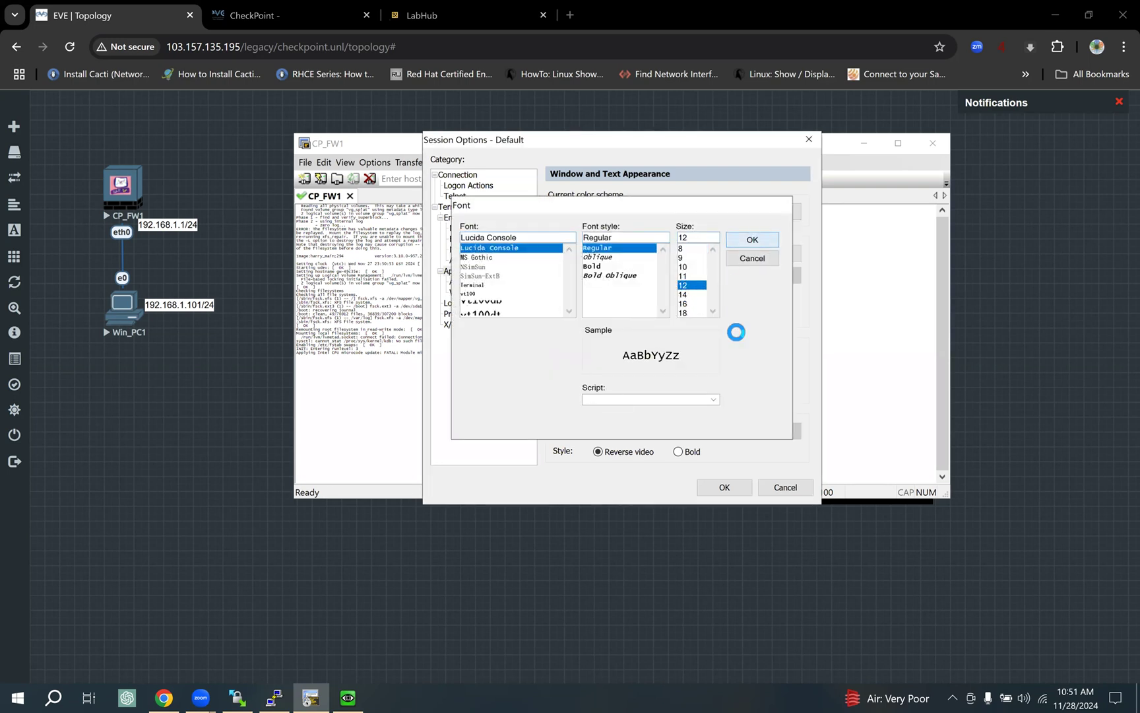
pyautogui.click(725, 488)
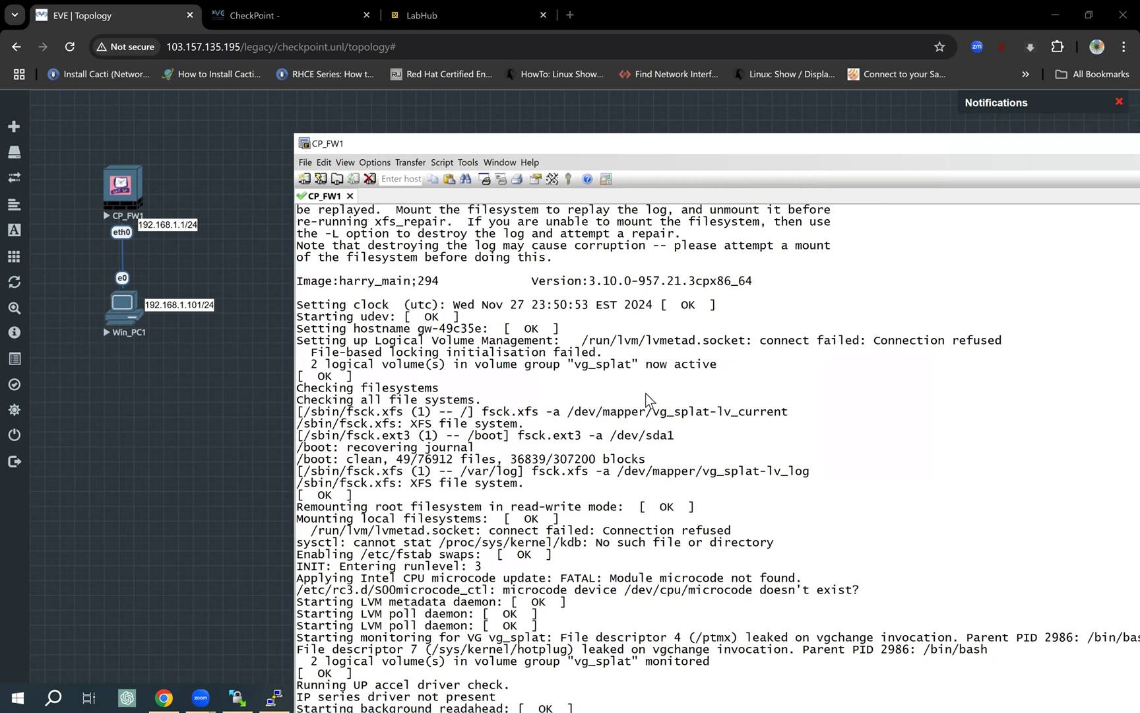
# Maximize the CP_FW1 console window to fill the screen.
pyautogui.moveTo(294, 134); pyautogui.dragTo(490, 382)
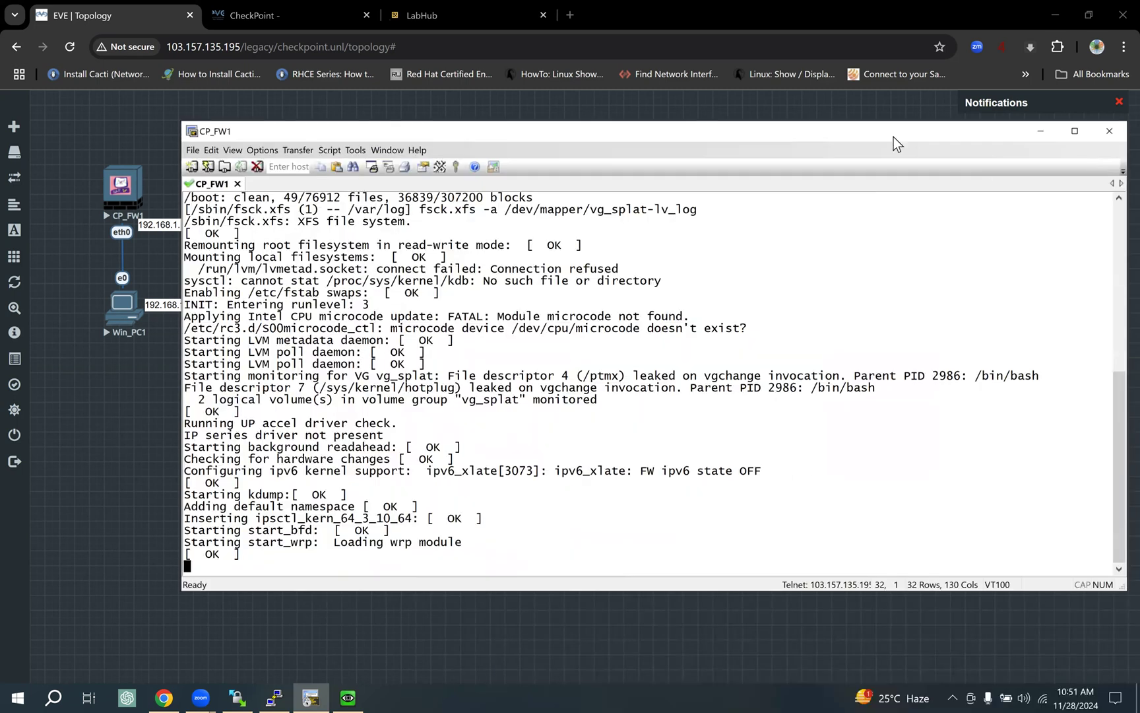
pyautogui.doubleClick(894, 137)
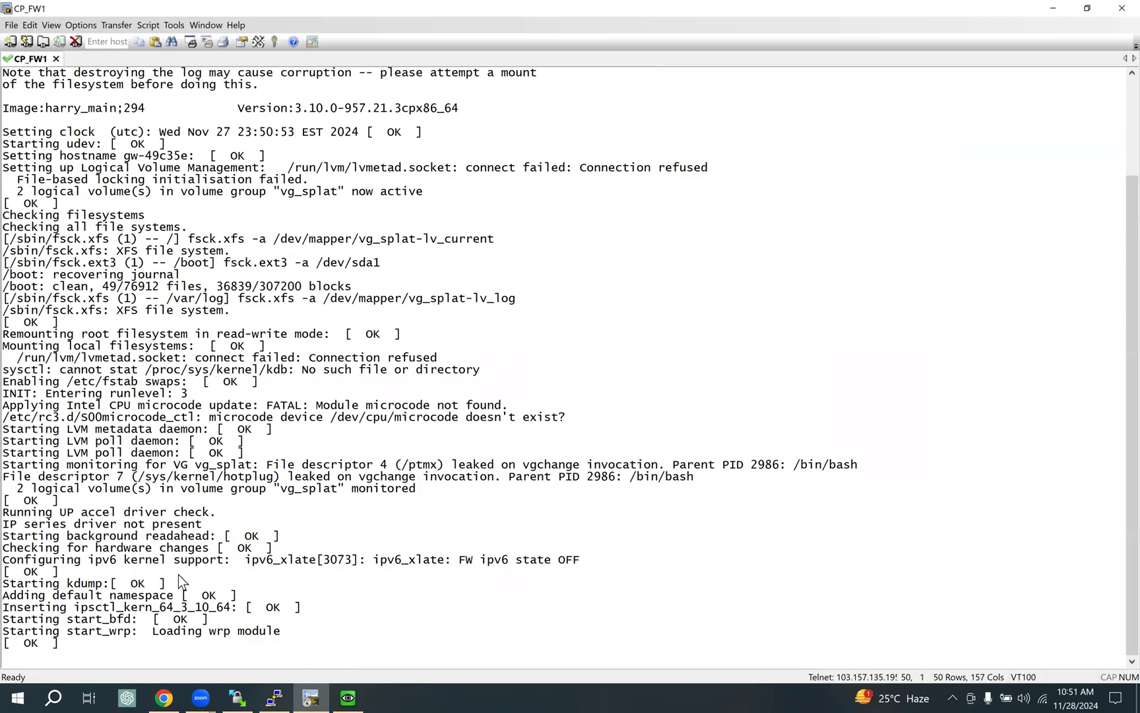
pyautogui.click(348, 696)
# Move the Win_PC1 console window up and left, then return to the EVE topology.
pyautogui.moveTo(731, 267); pyautogui.dragTo(630, 179)
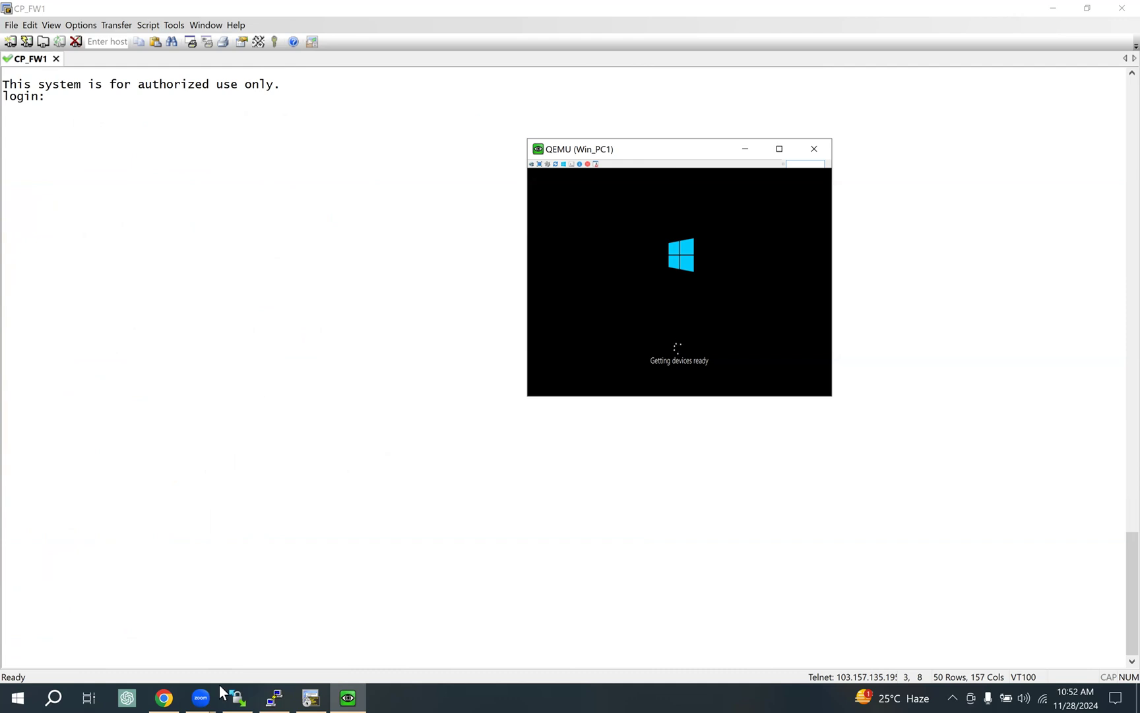
pyautogui.click(163, 697)
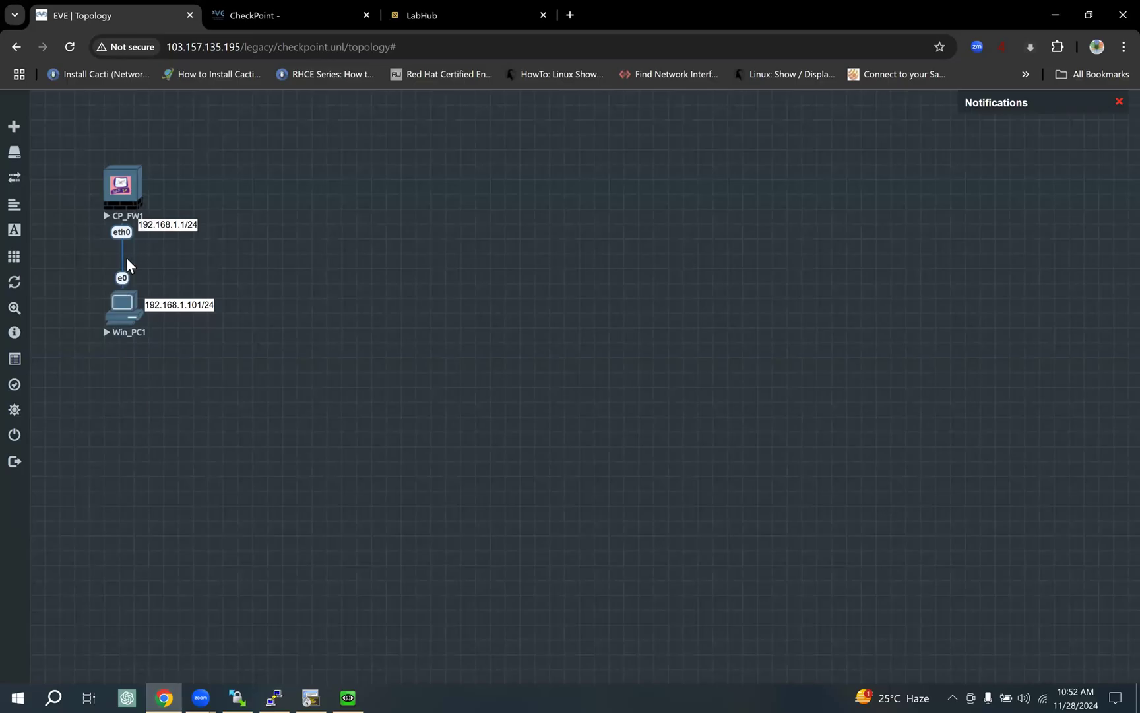
# Shrink the CP_FW1 console window and log in with the default username and password.
pyautogui.hotkey('alt', 'Tab')
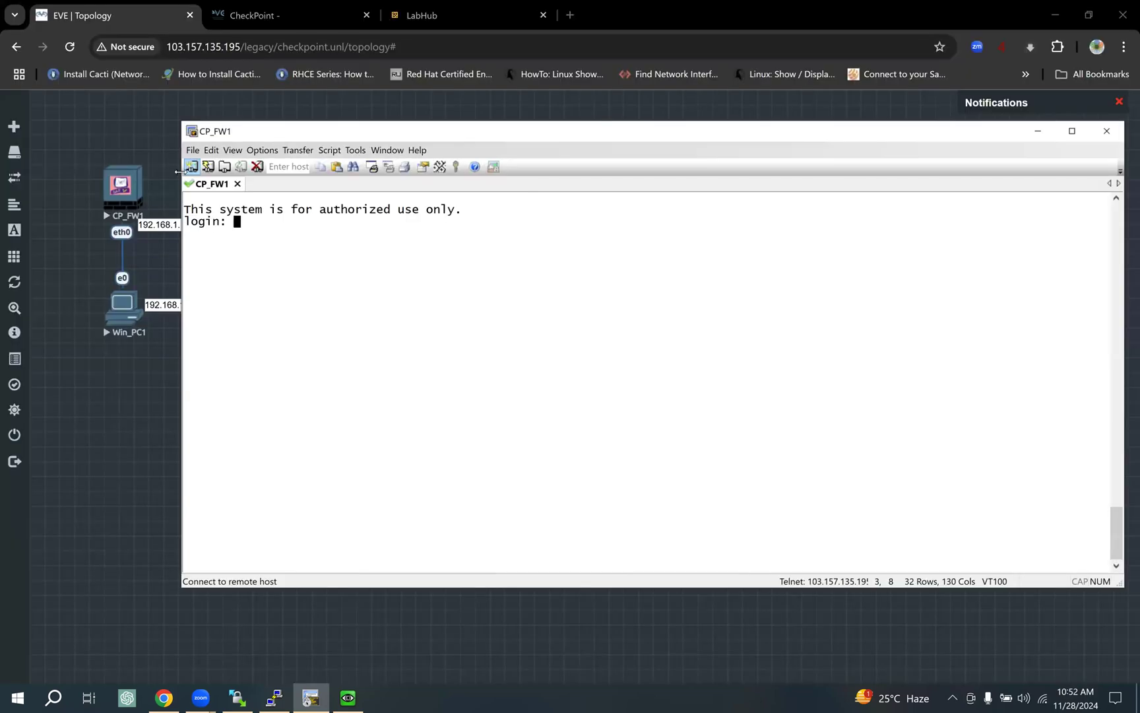
pyautogui.moveTo(180, 171); pyautogui.dragTo(560, 165)
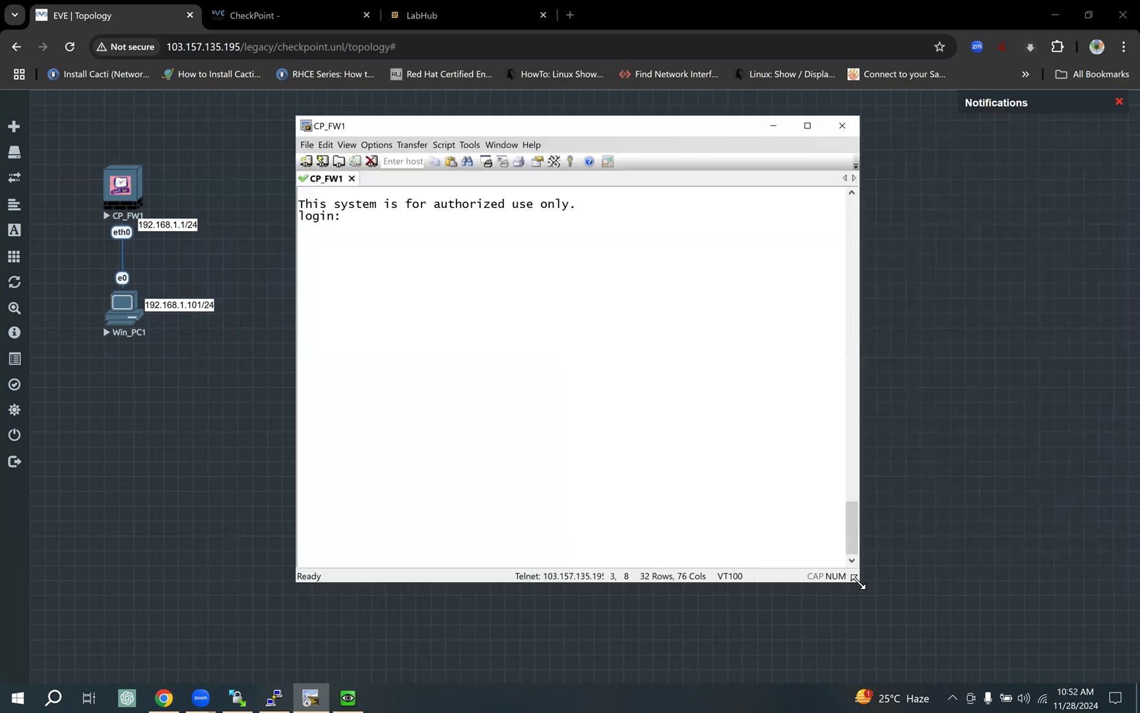
pyautogui.moveTo(859, 582); pyautogui.dragTo(947, 474)
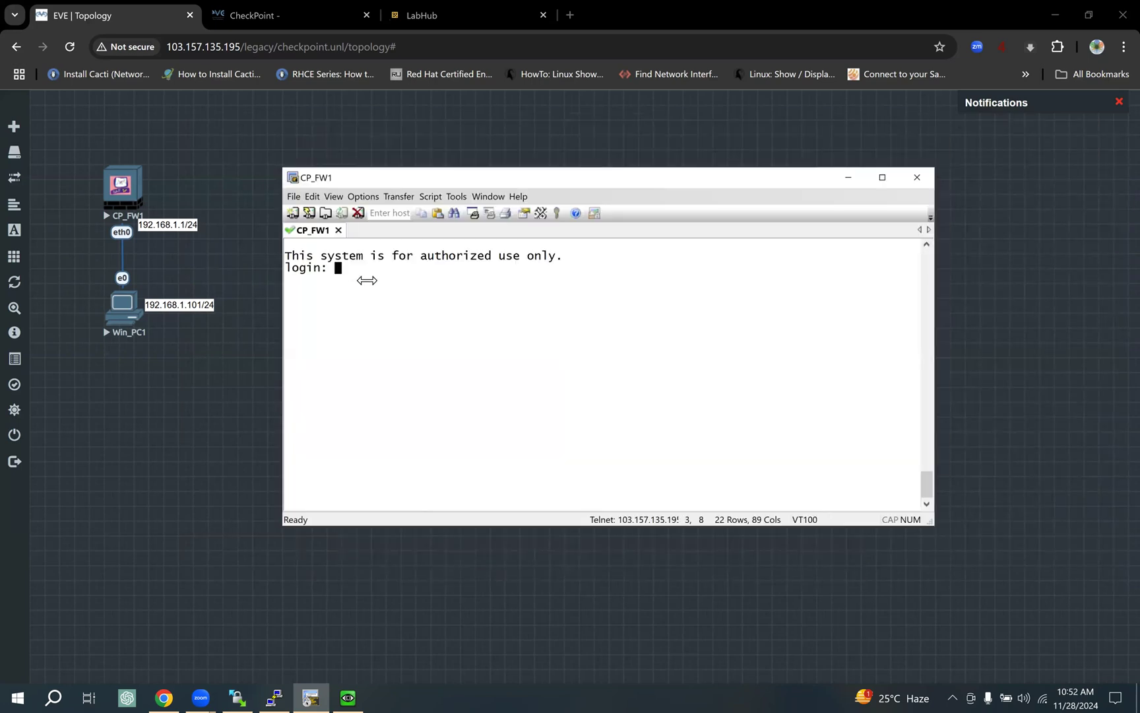
pyautogui.write('admin')
pyautogui.press('Return')
pyautogui.write('admin')
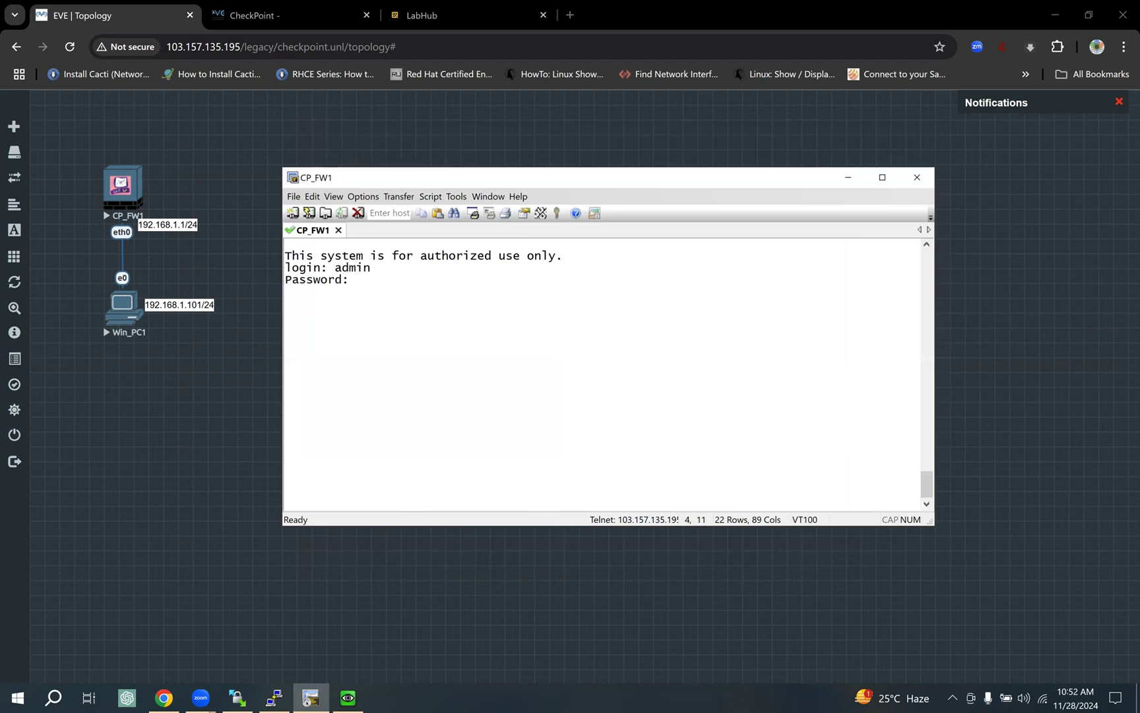
pyautogui.press('Return')
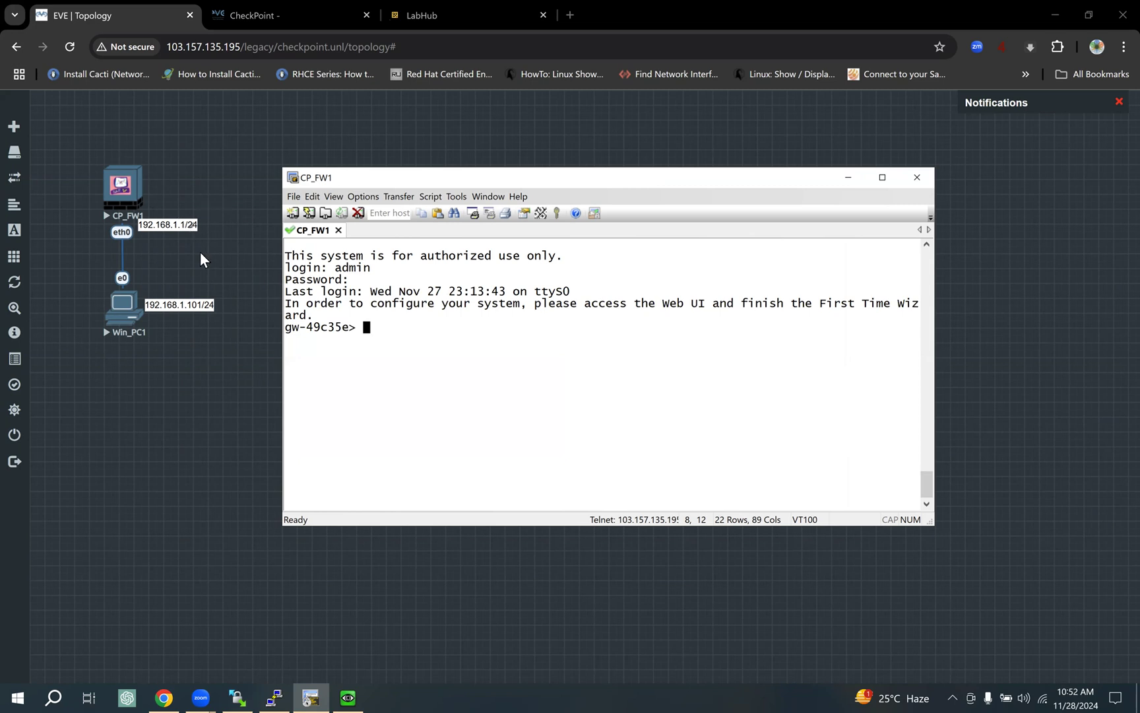
# Note the gw-49c35e prompt and move CP_FW1's IP label beside eth0 on the topology.
pyautogui.moveTo(349, 328); pyautogui.dragTo(291, 329)
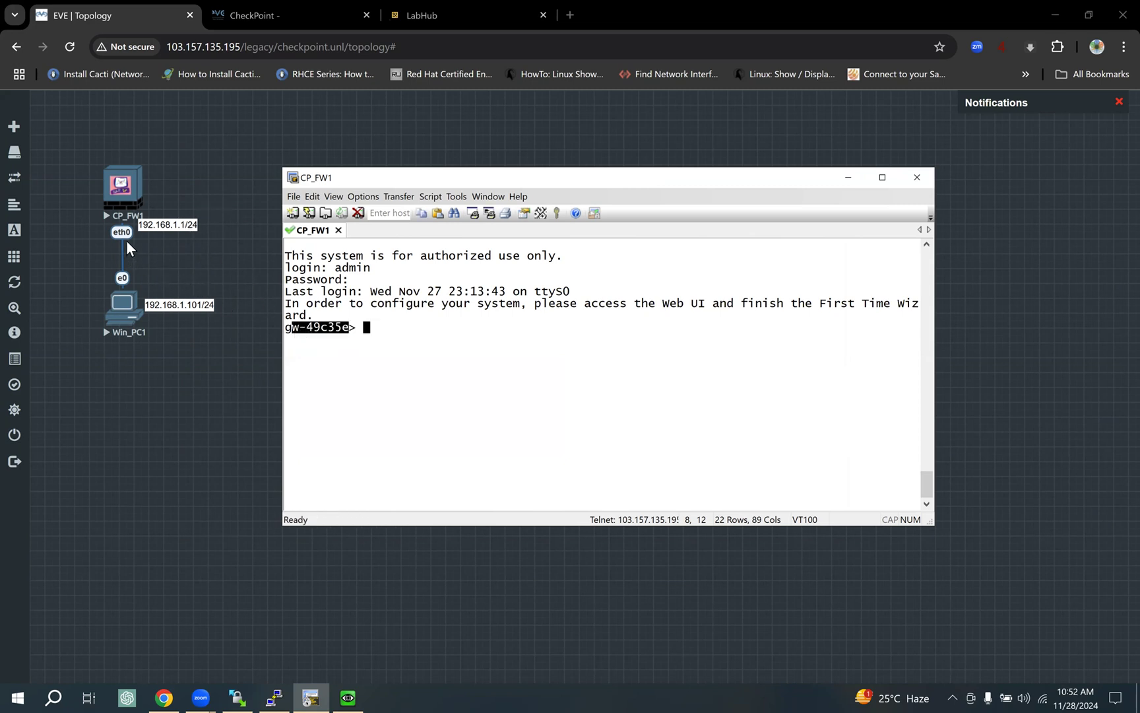
pyautogui.click(174, 228)
pyautogui.moveTo(175, 228); pyautogui.dragTo(175, 236)
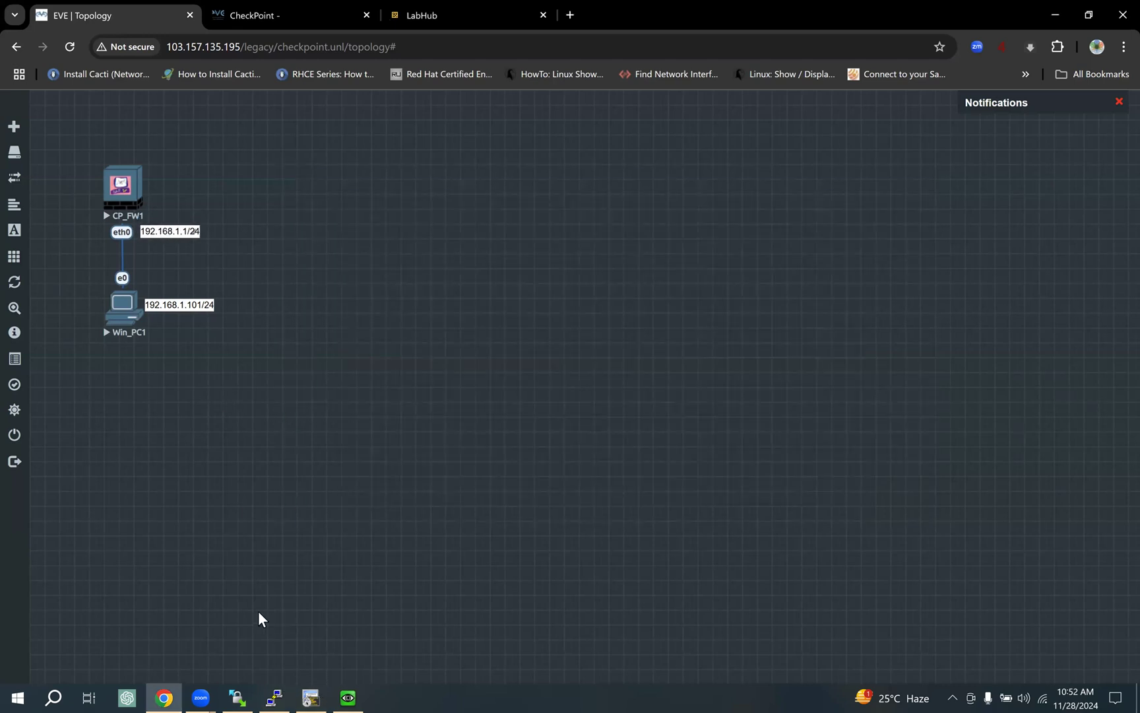
pyautogui.click(309, 697)
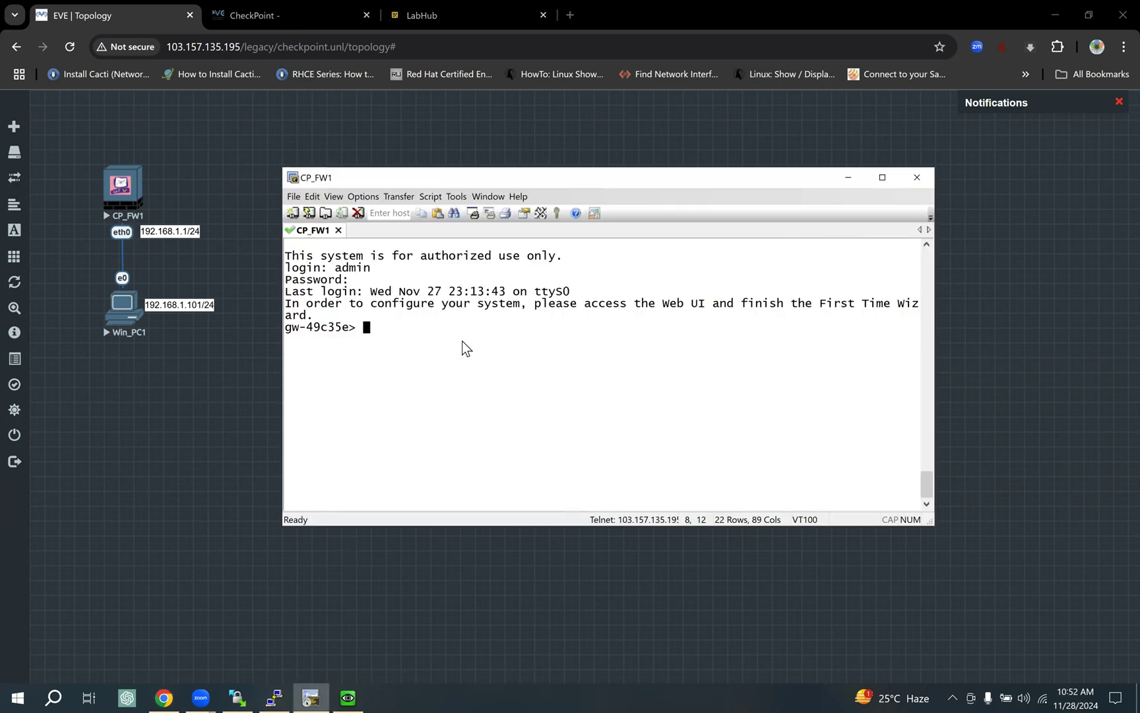
# Run 'show interface eth0' on CP_FW1 using Tab completion.
pyautogui.write('sho')
pyautogui.press('Tab')
pyautogui.write('inter')
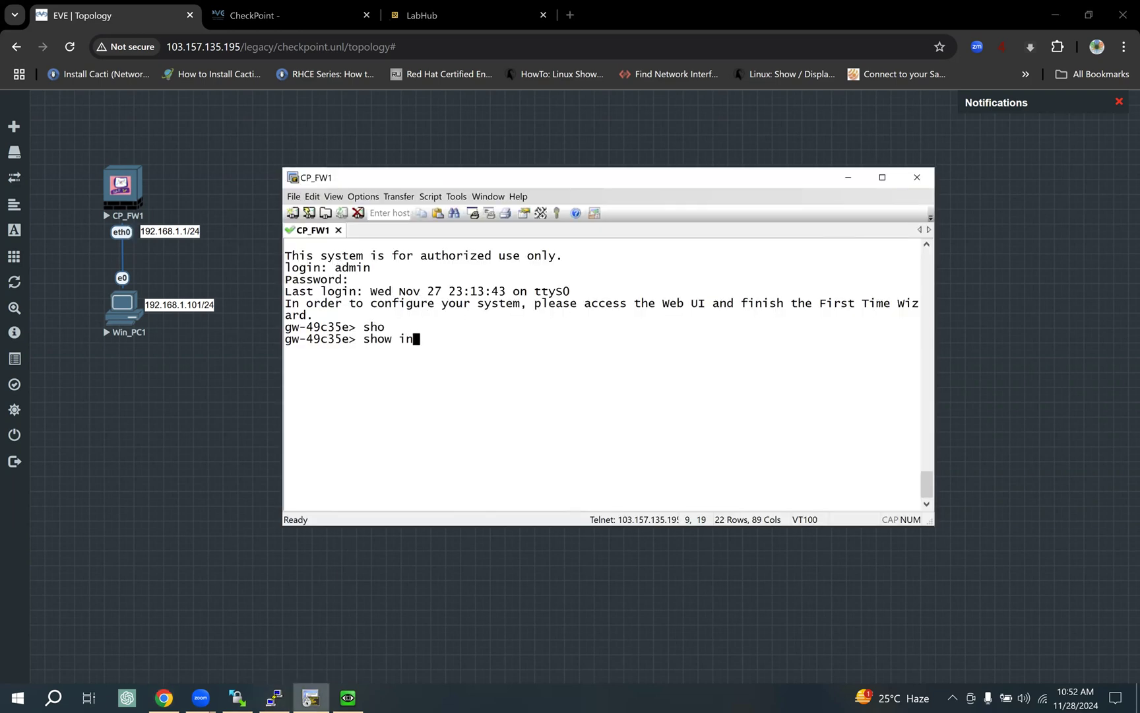
pyautogui.press('Tab')
pyautogui.write('e')
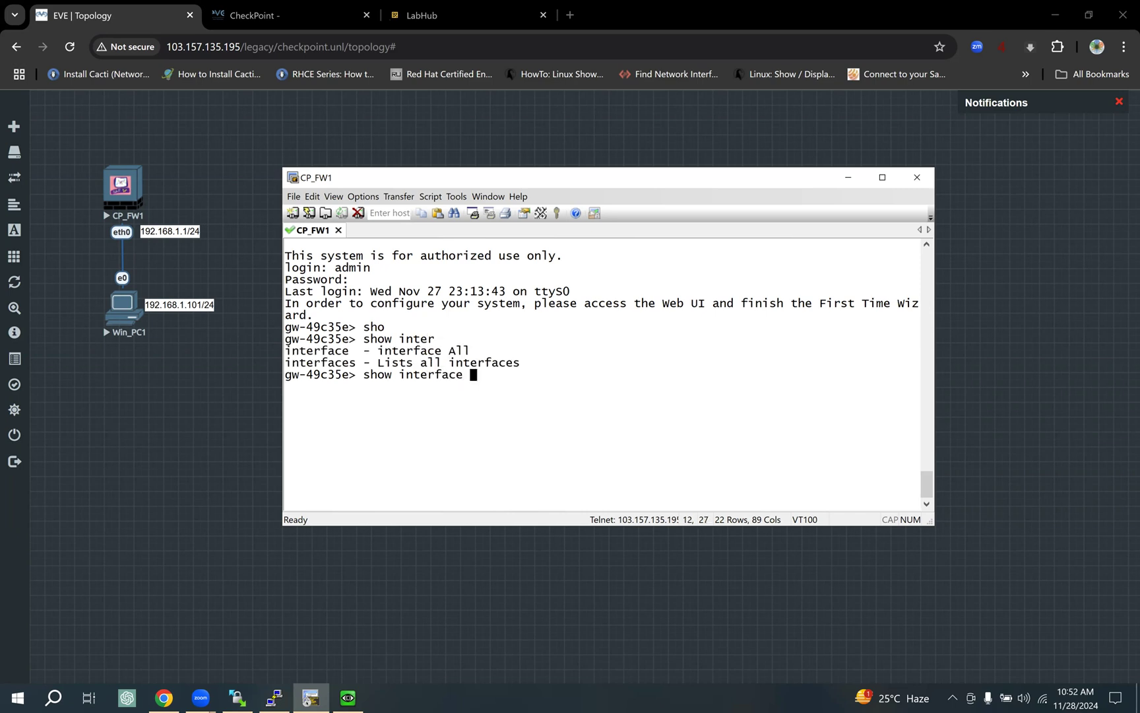
pyautogui.write('th0')
pyautogui.press('Return')
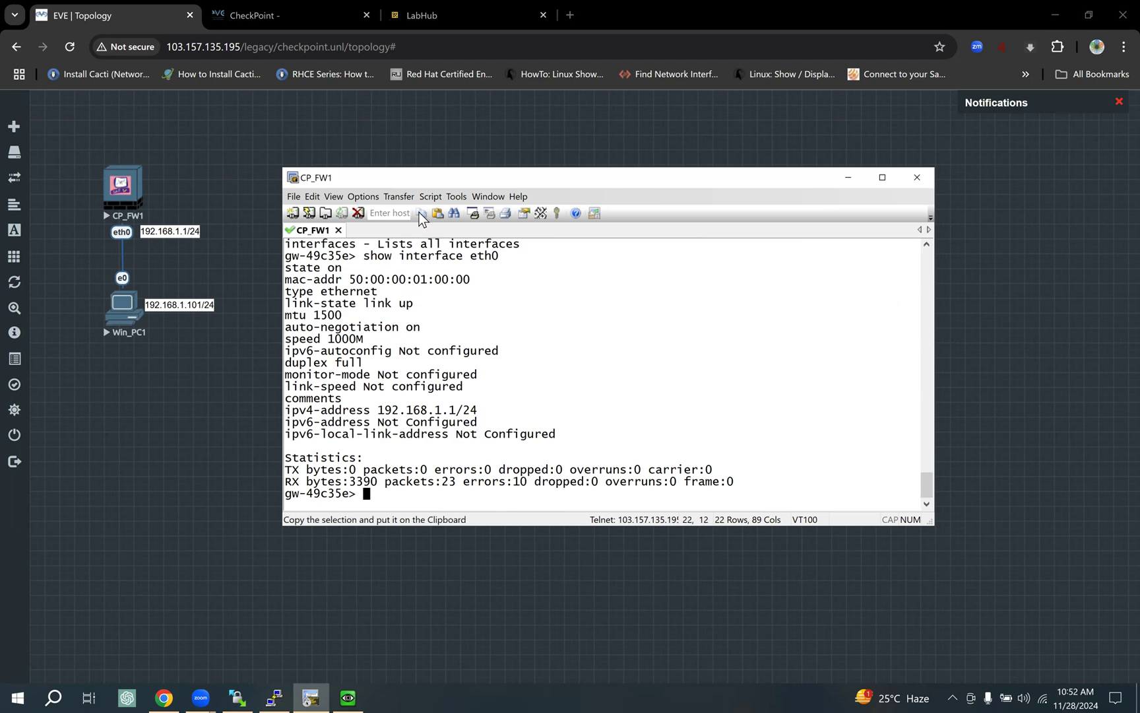
# Check eth0's state, MAC address and 192.168.1.1/24 IPv4 address in the output.
pyautogui.moveTo(372, 256); pyautogui.dragTo(513, 266)
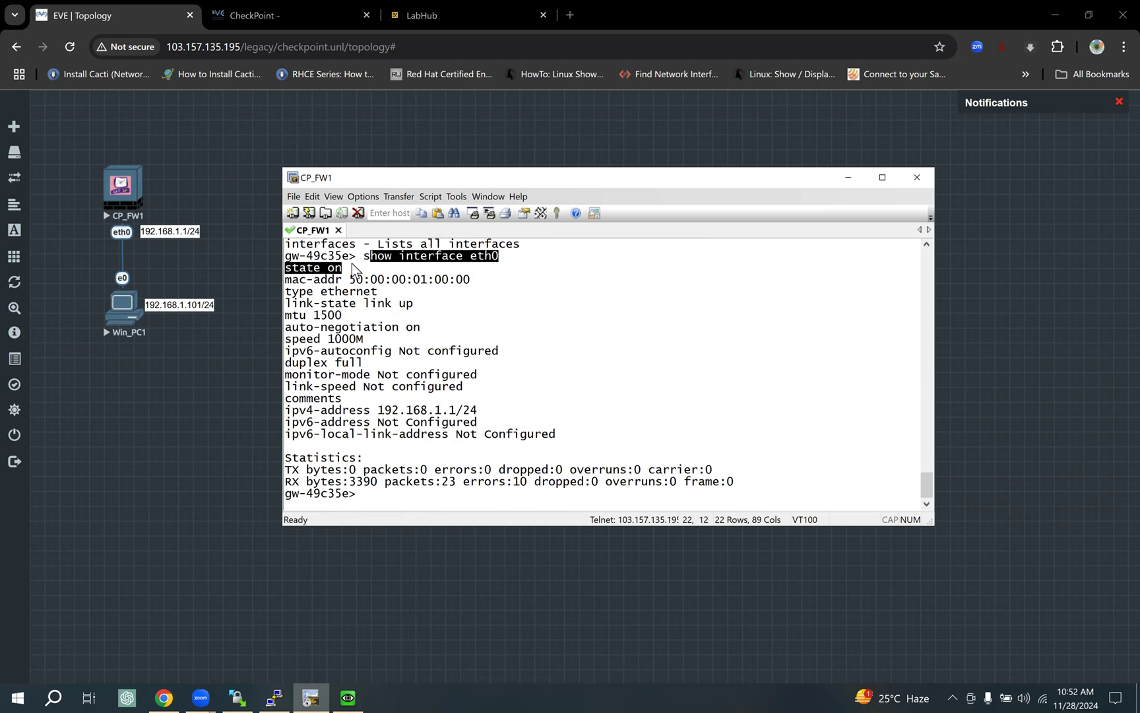
pyautogui.moveTo(315, 267); pyautogui.dragTo(480, 282)
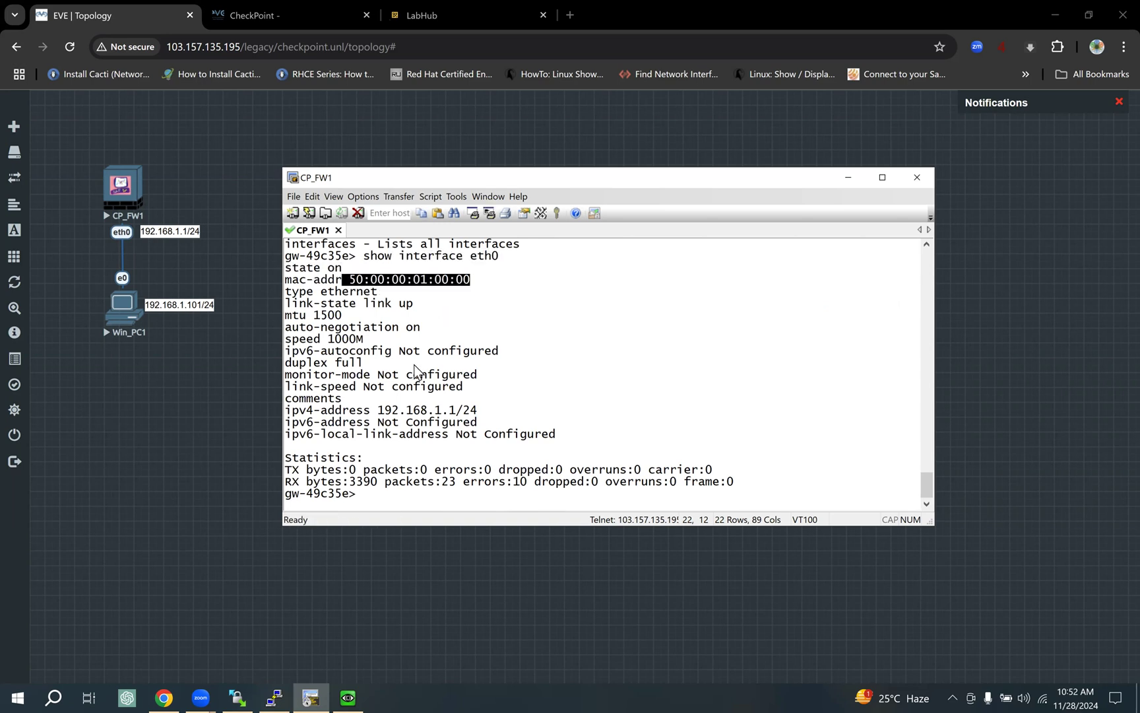
pyautogui.moveTo(294, 411); pyautogui.dragTo(501, 414)
pyautogui.moveTo(378, 410); pyautogui.dragTo(470, 412)
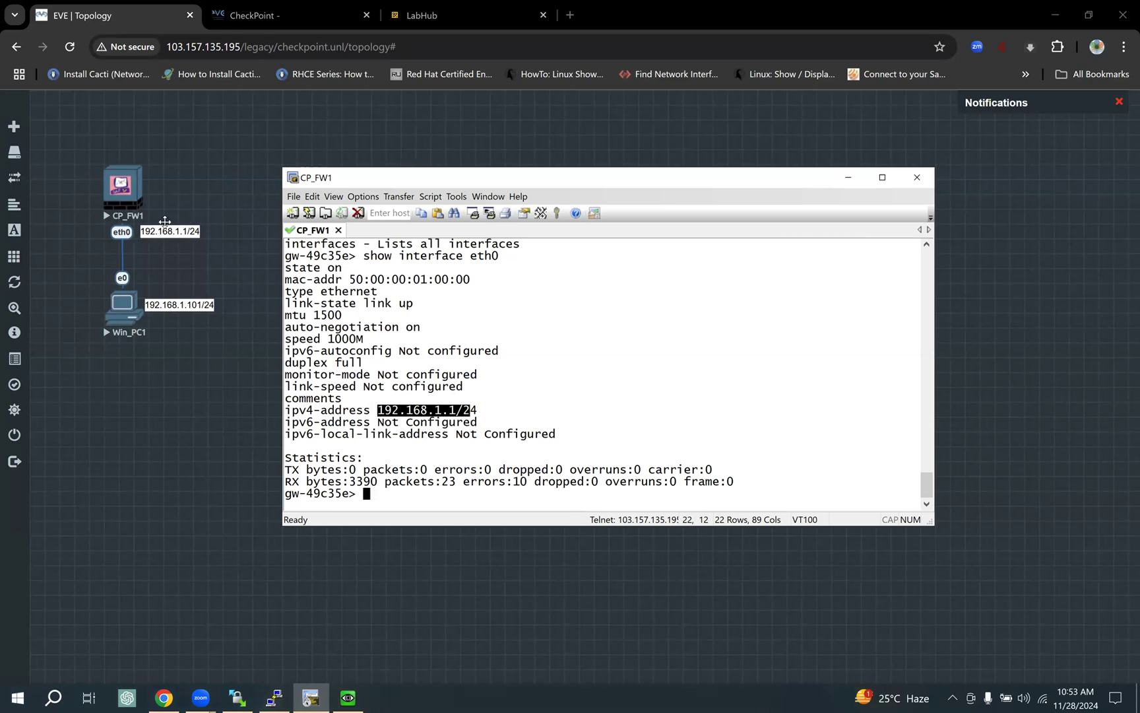
pyautogui.moveTo(479, 410); pyautogui.dragTo(372, 410)
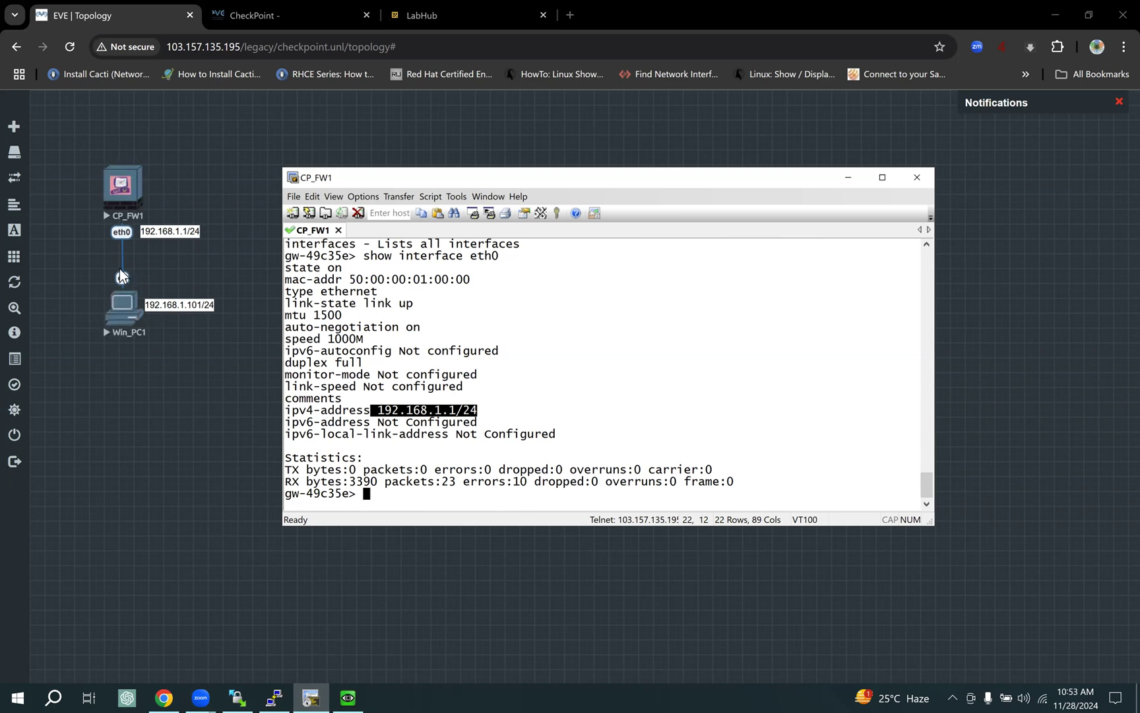
pyautogui.moveTo(177, 308); pyautogui.dragTo(181, 306)
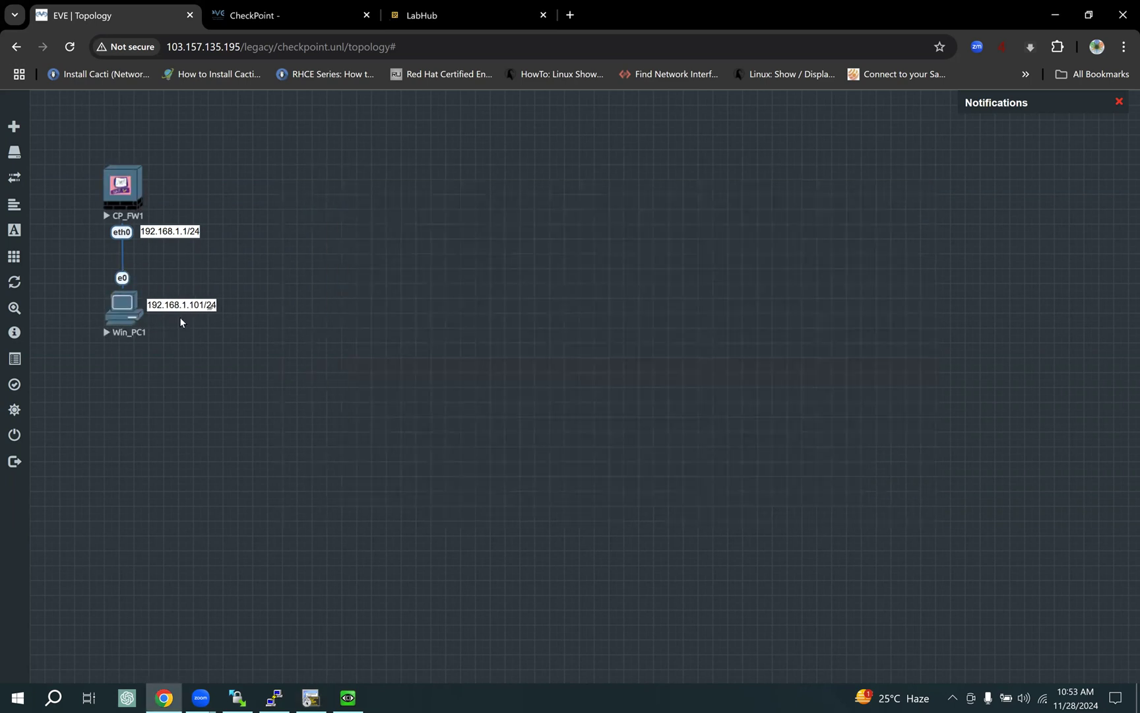
# Bring up the Win_PC1 console and close it while it shows the blue screen.
pyautogui.click(308, 698)
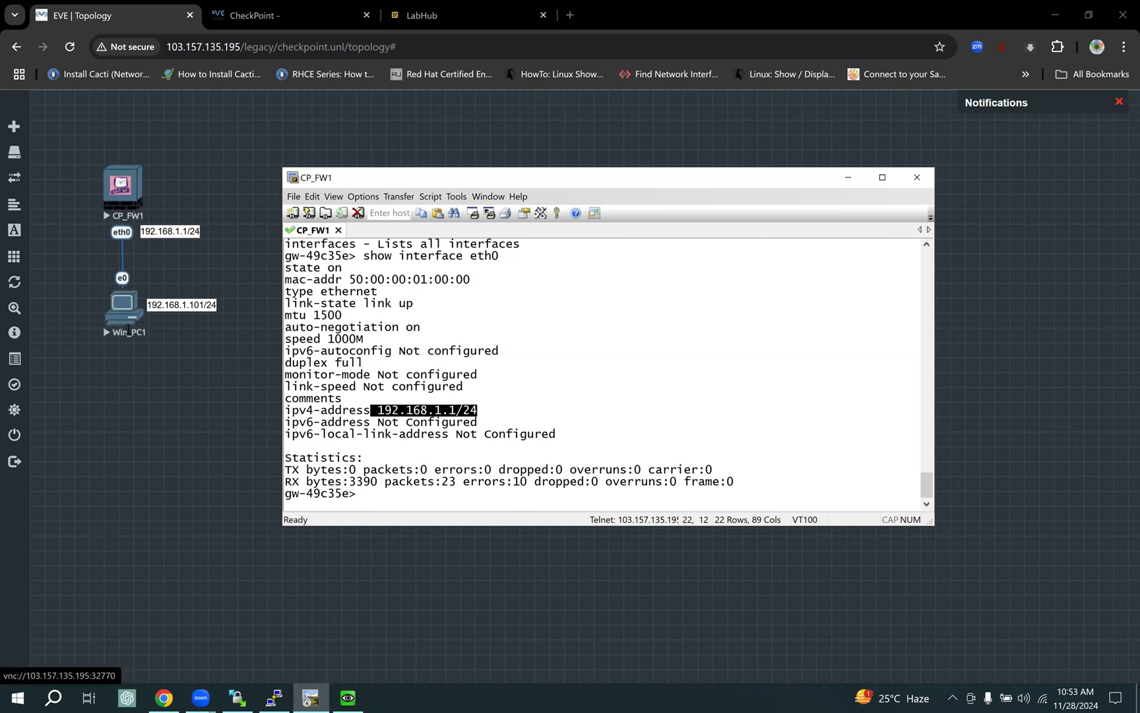
pyautogui.click(203, 364)
pyautogui.click(342, 686)
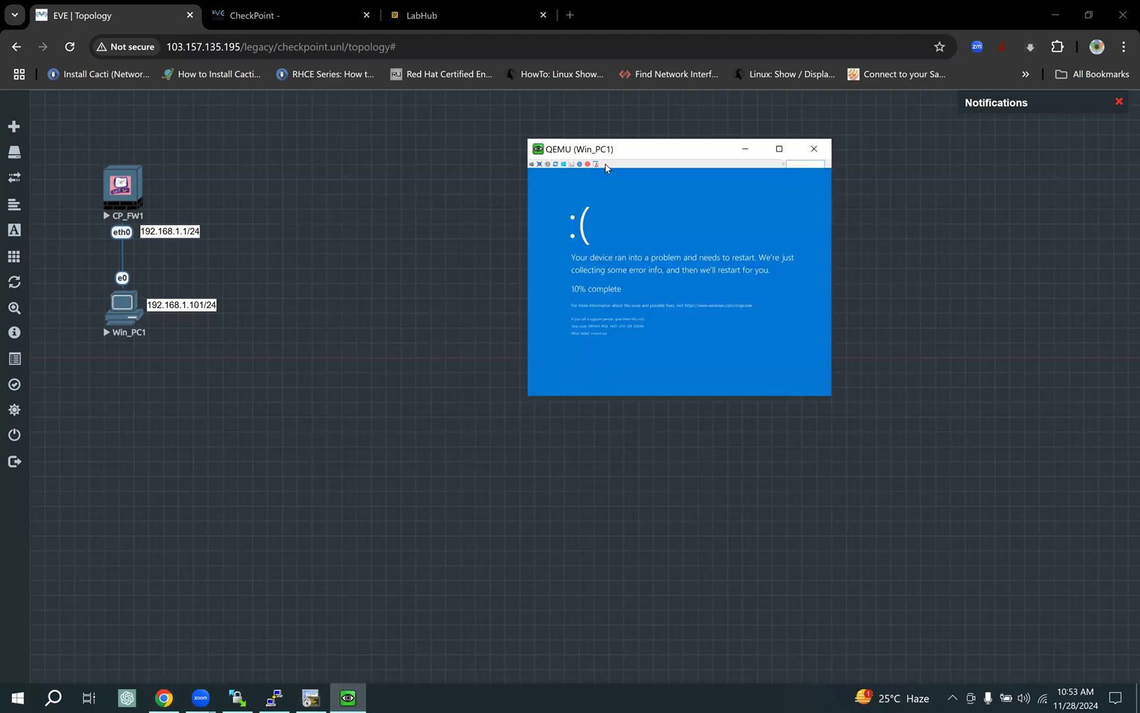
pyautogui.moveTo(632, 152); pyautogui.dragTo(553, 153)
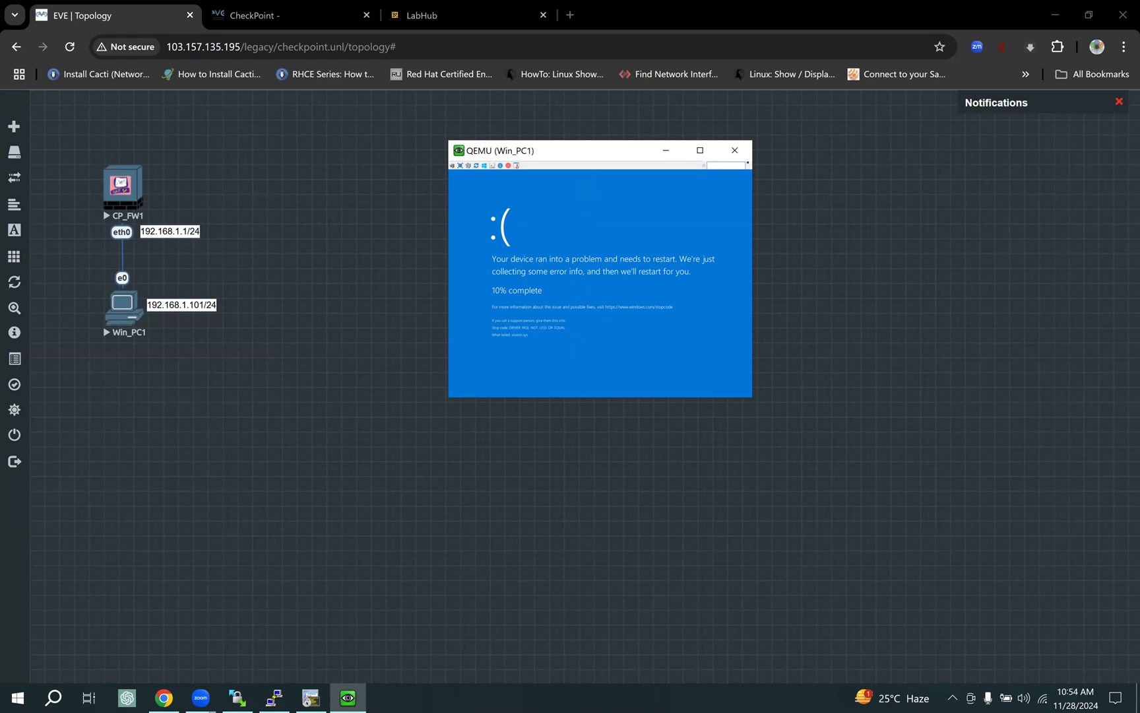
pyautogui.click(734, 149)
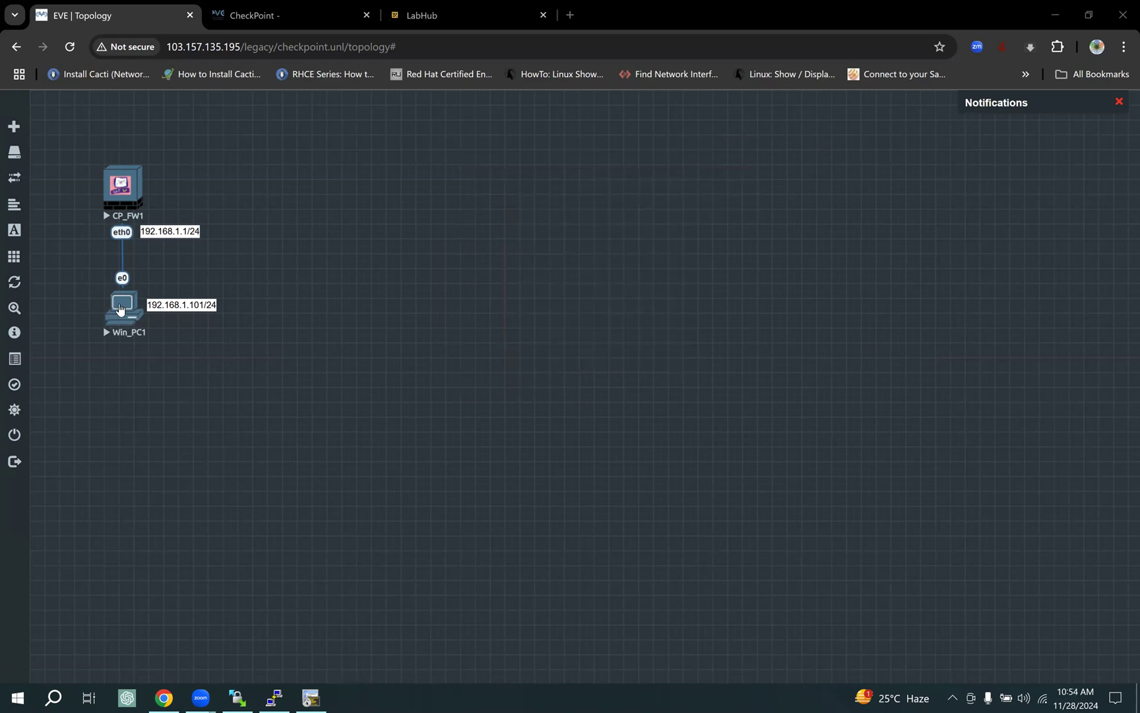
# Stop the crashed Win_PC1 node and start it again to reach the Windows desktop.
pyautogui.rightClick(127, 317)
pyautogui.click(178, 338)
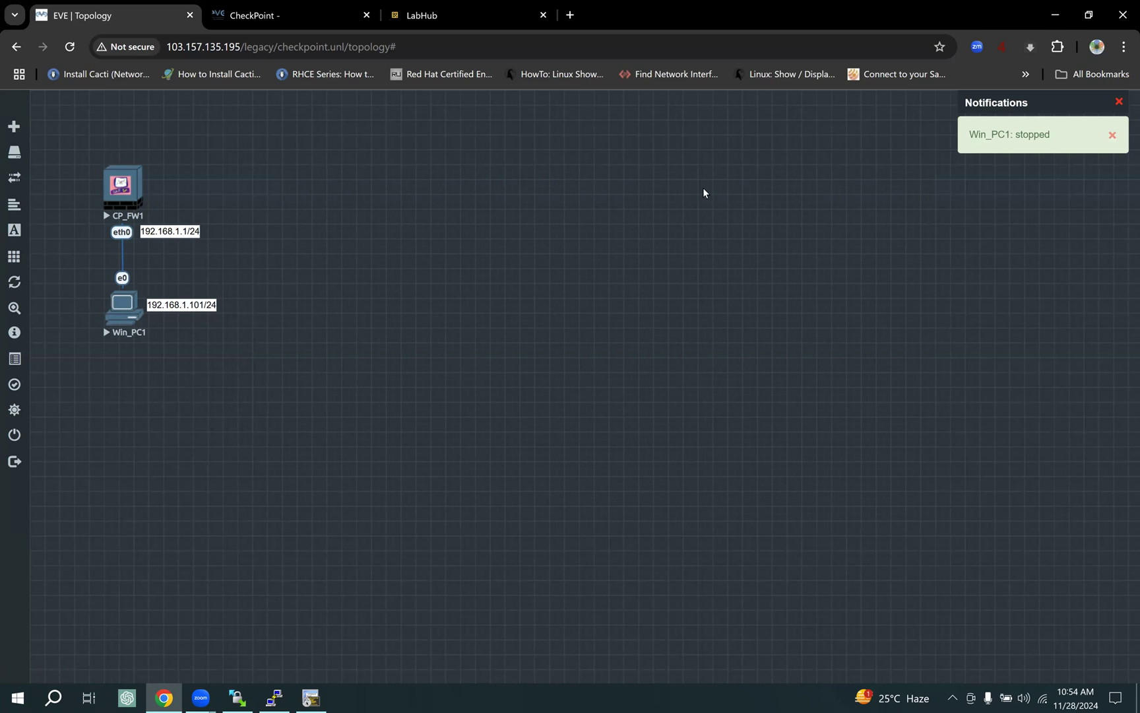
pyautogui.click(955, 98)
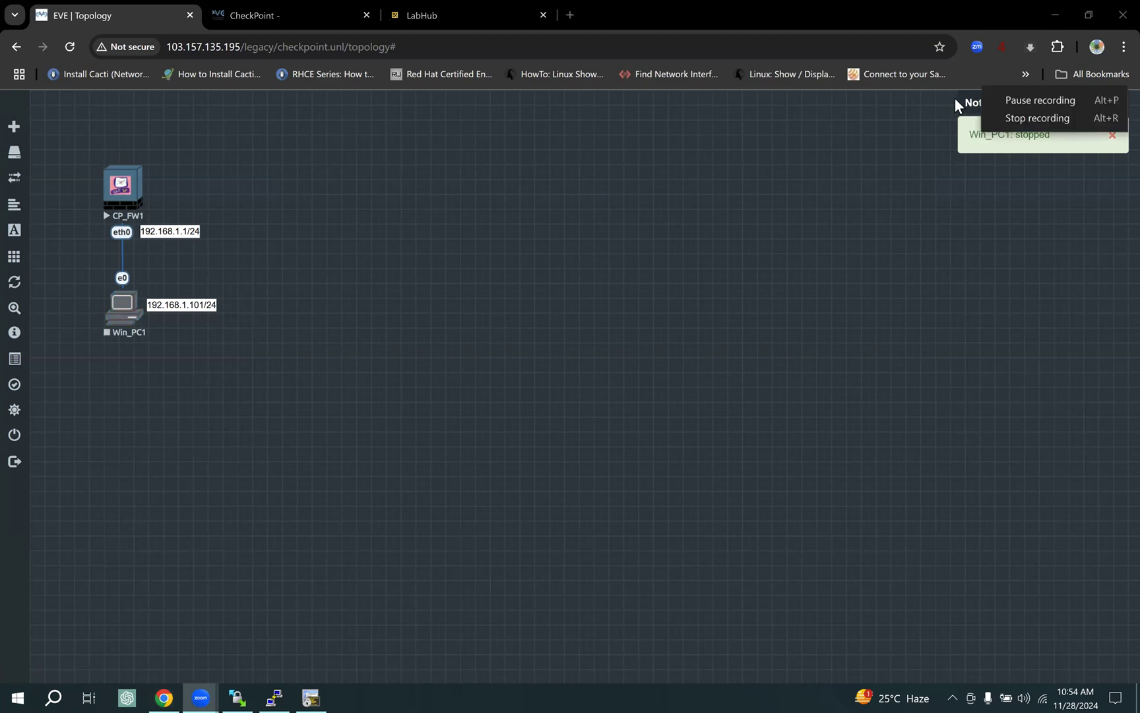
pyautogui.hotkey('alt', 'p')
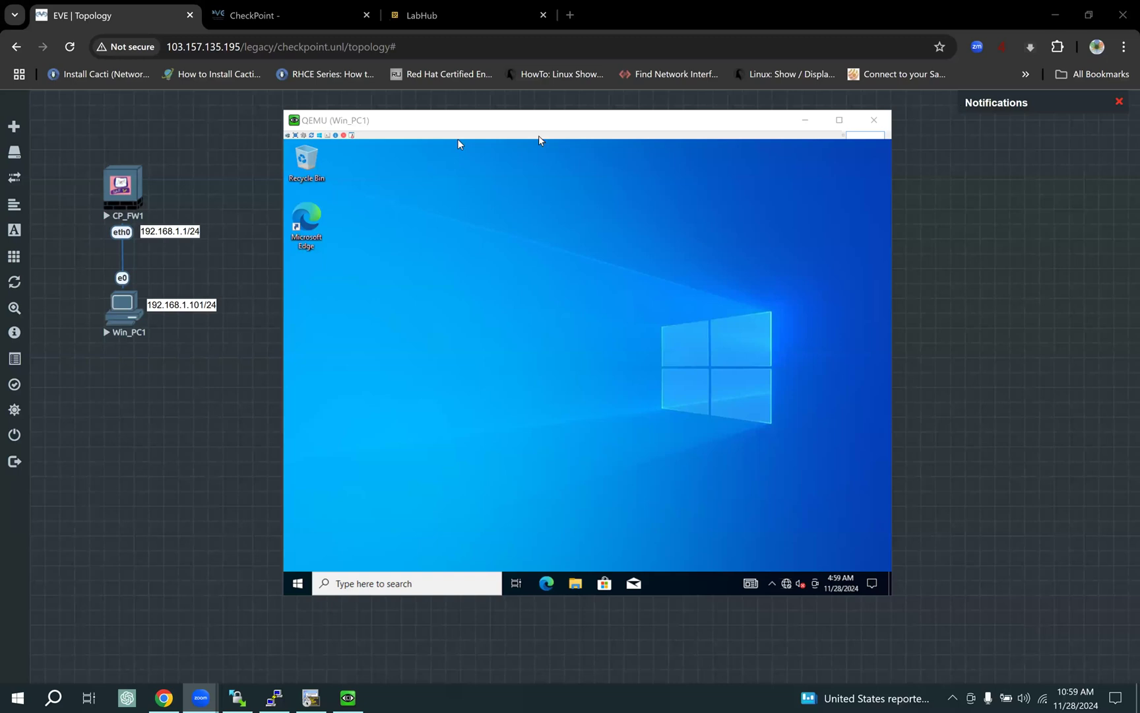
# Open the Properties of Win_PC1's Ethernet network adapter.
pyautogui.moveTo(526, 124); pyautogui.dragTo(571, 143)
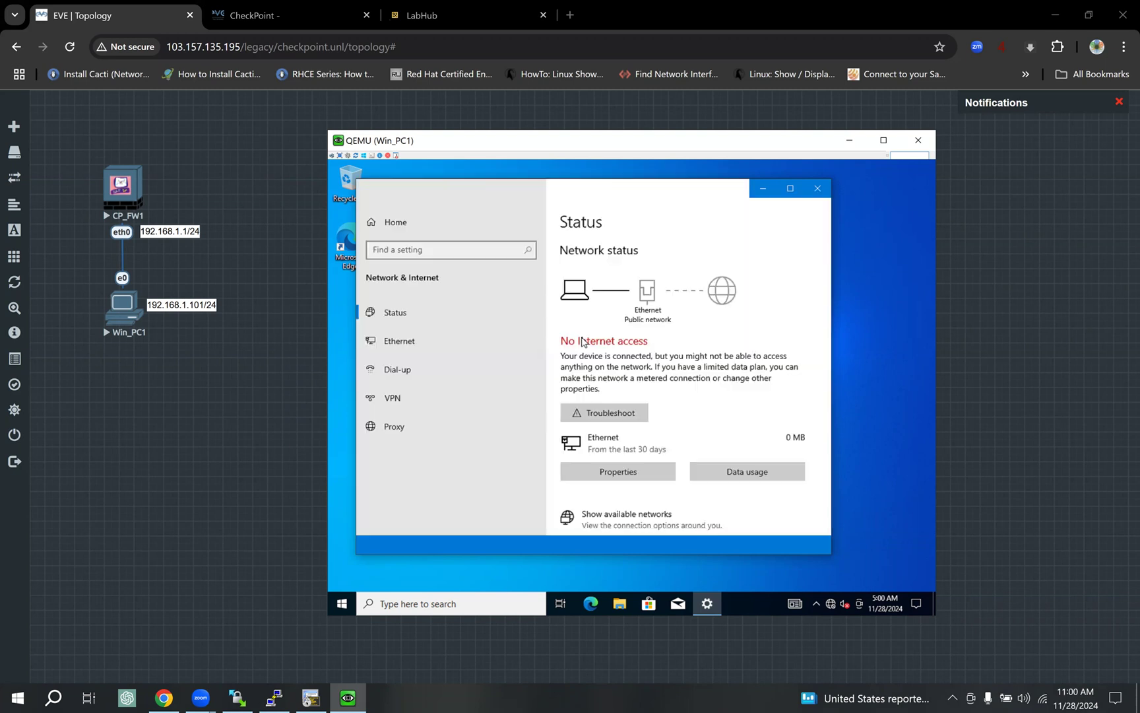
pyautogui.scroll(-4, 644, 435)
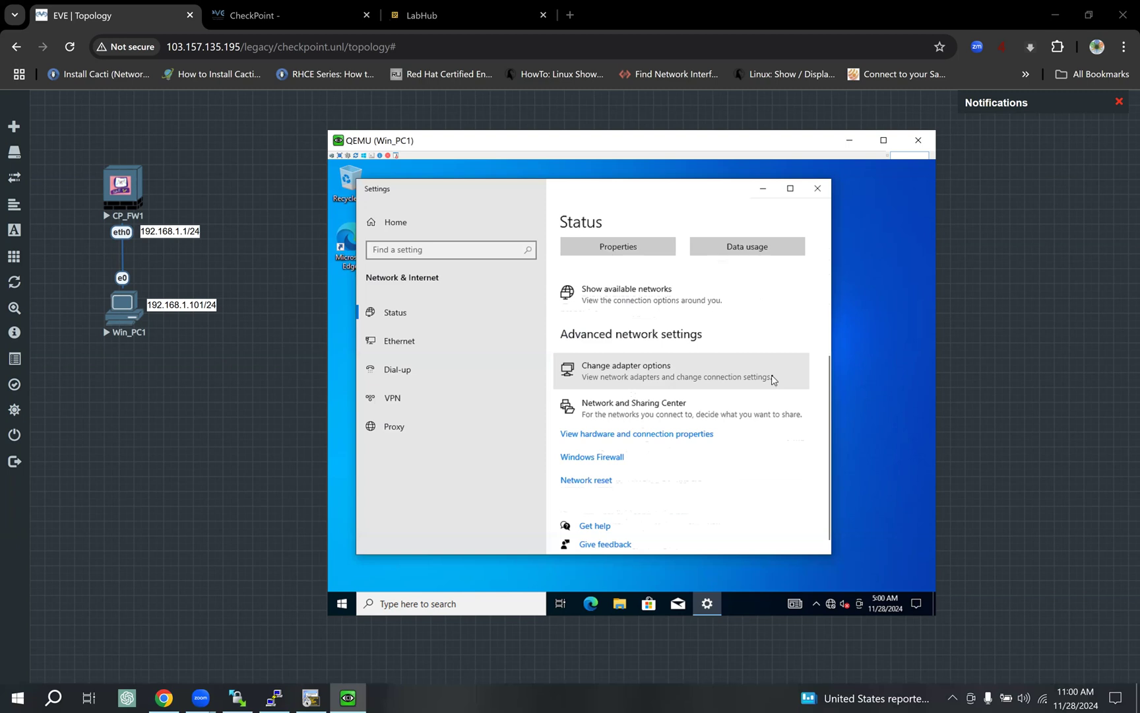
pyautogui.click(773, 380)
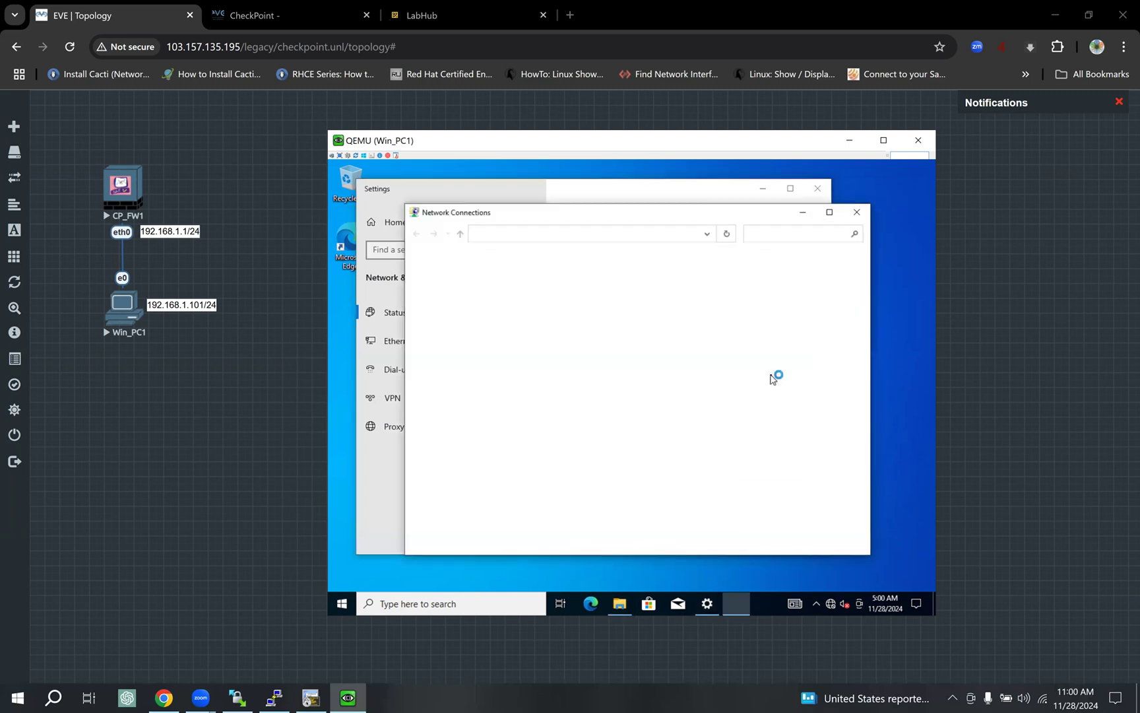
pyautogui.click(499, 298)
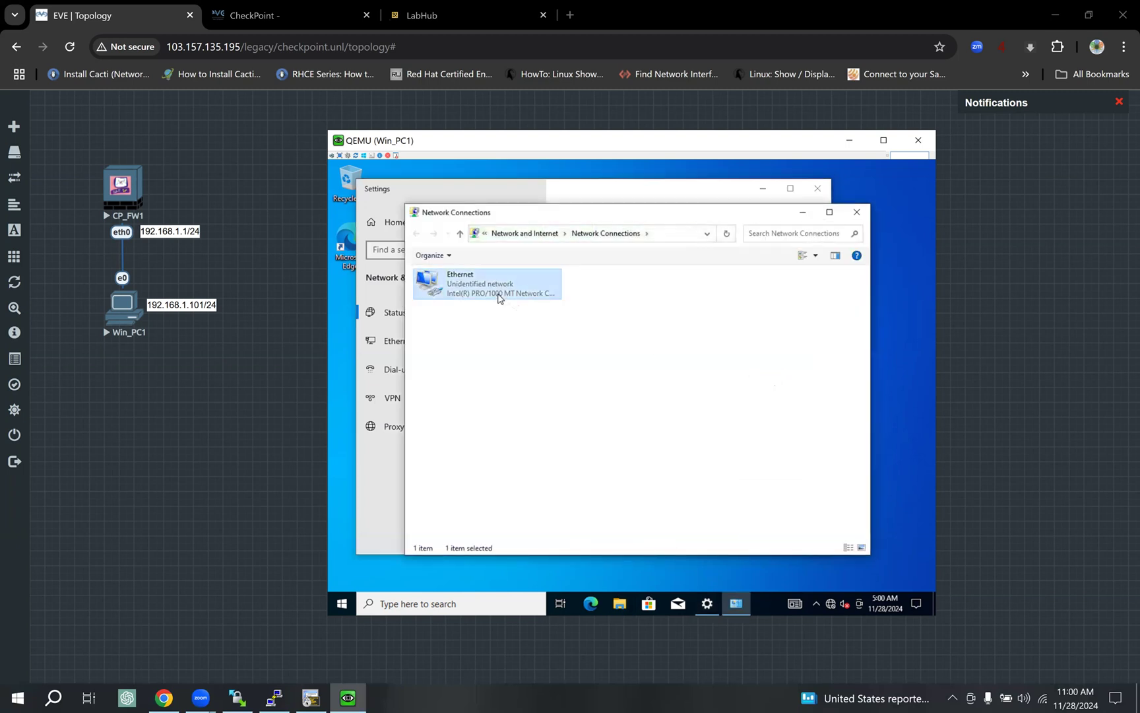
pyautogui.rightClick(499, 297)
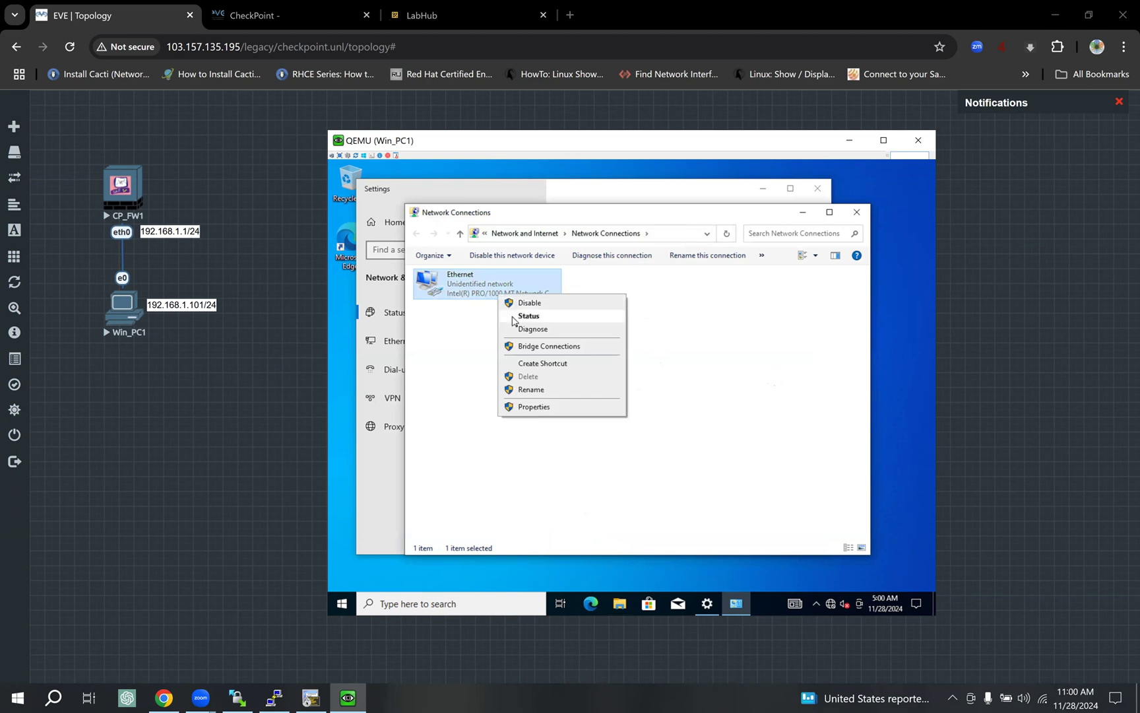
pyautogui.click(549, 407)
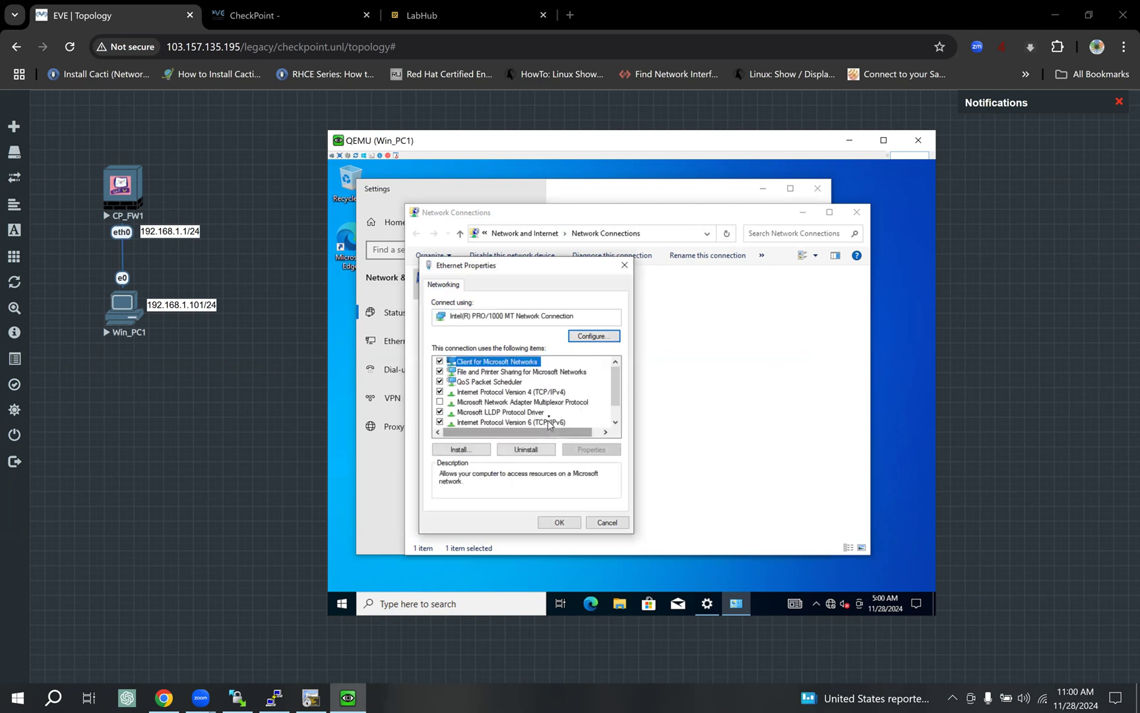
# Set TCP/IPv4 to static address 192.168.1.101 with subnet mask 255.255.255.0.
pyautogui.click(551, 394)
pyautogui.click(592, 449)
pyautogui.click(512, 397)
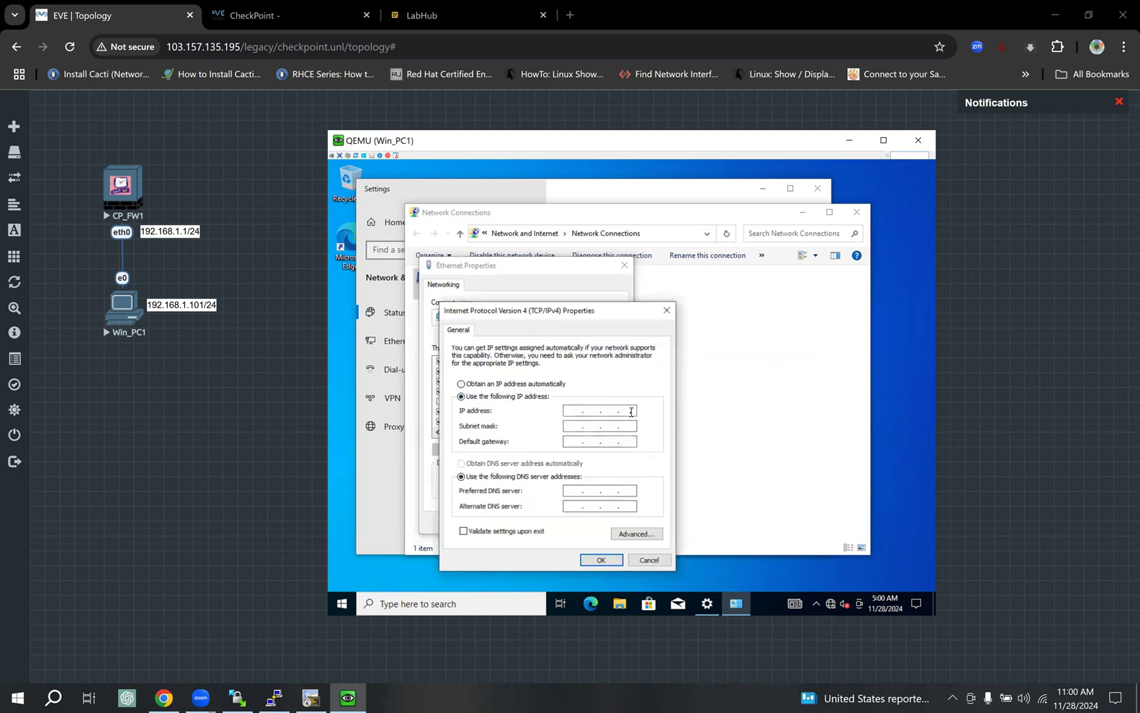
pyautogui.write('192 . 168 . 1 . 101')
pyautogui.press('Tab')
pyautogui.click(592, 559)
# Close the Ethernet properties, network connections and network settings windows.
pyautogui.click(559, 522)
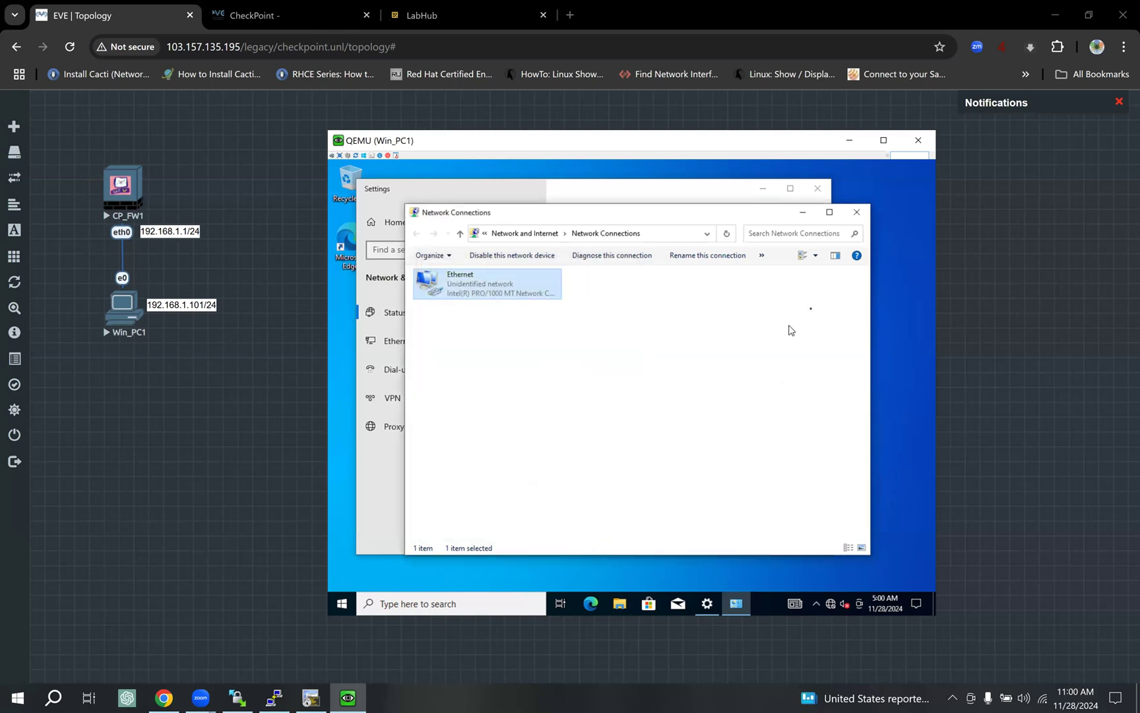
pyautogui.click(858, 212)
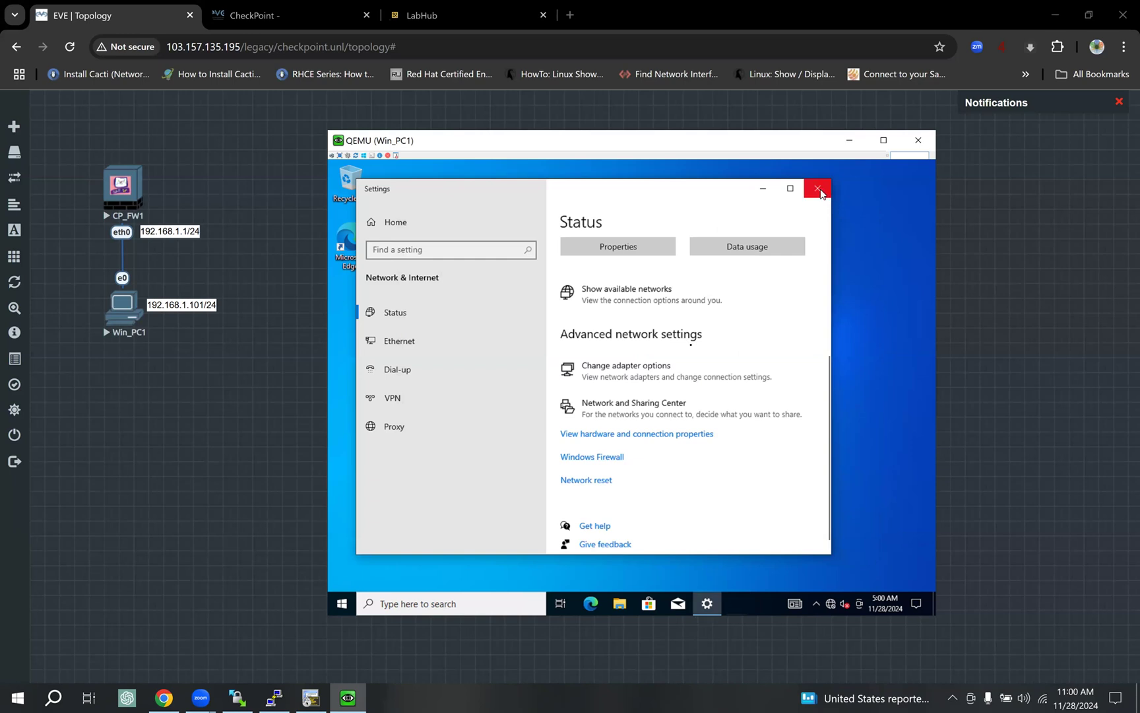
pyautogui.click(819, 190)
pyautogui.click(442, 602)
# Run ping 192.168.1.1 in Command Prompt, minimize it, and launch Microsoft Edge.
pyautogui.write('cmd')
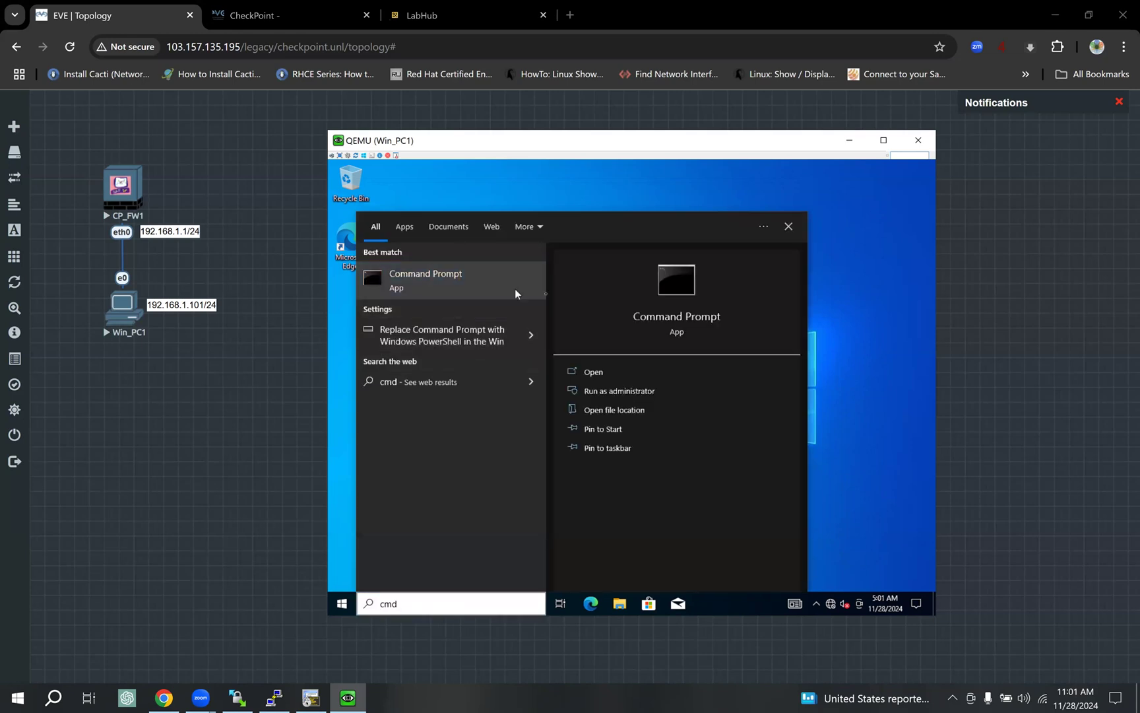
pyautogui.click(544, 292)
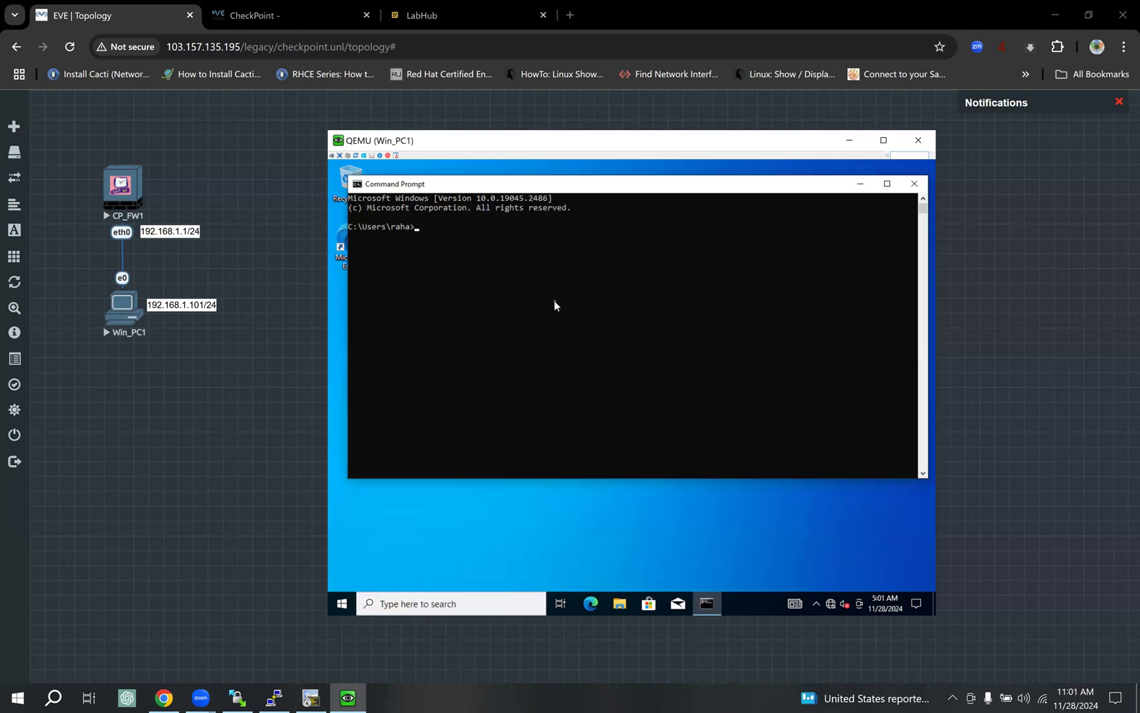
pyautogui.write('ping 192.168.1.1')
pyautogui.press('Return')
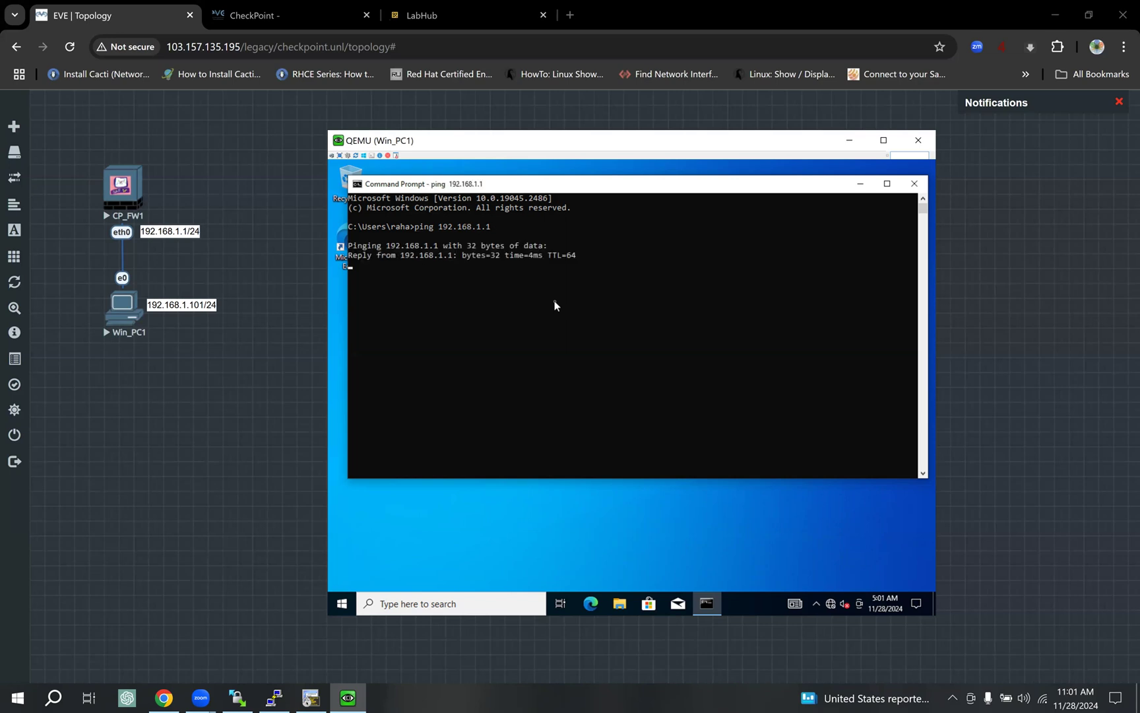
pyautogui.click(860, 185)
pyautogui.click(592, 601)
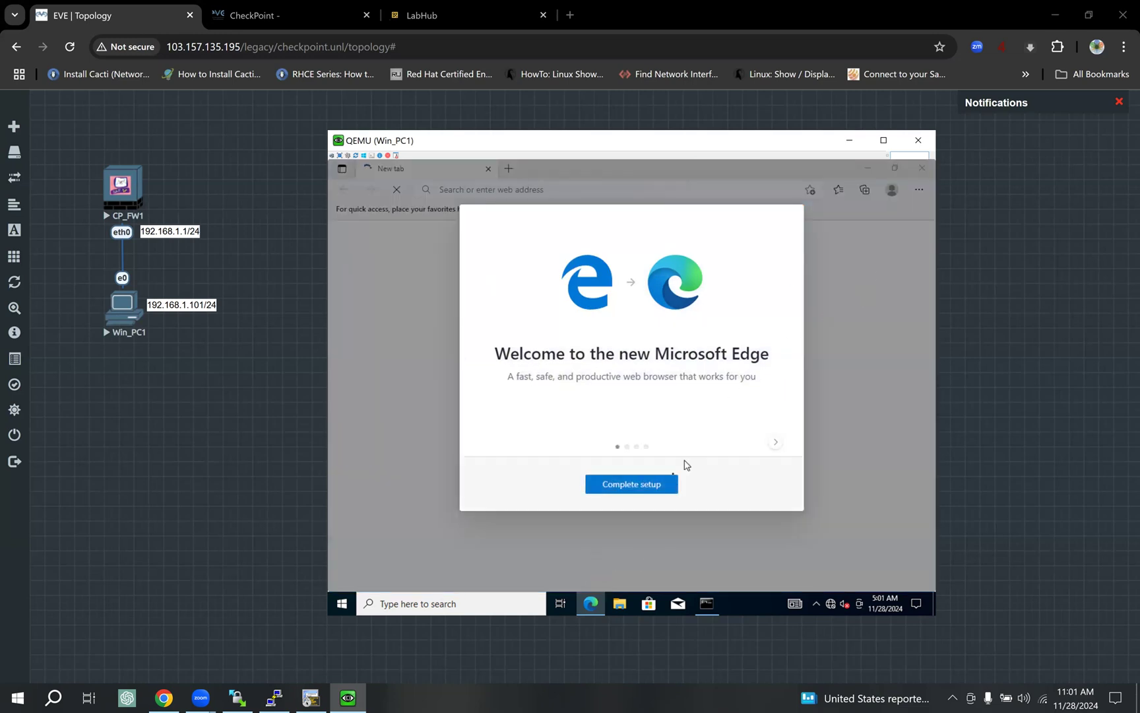
# Finish Edge's first-run setup without signing in and browse to 192.168.1.1.
pyautogui.click(654, 491)
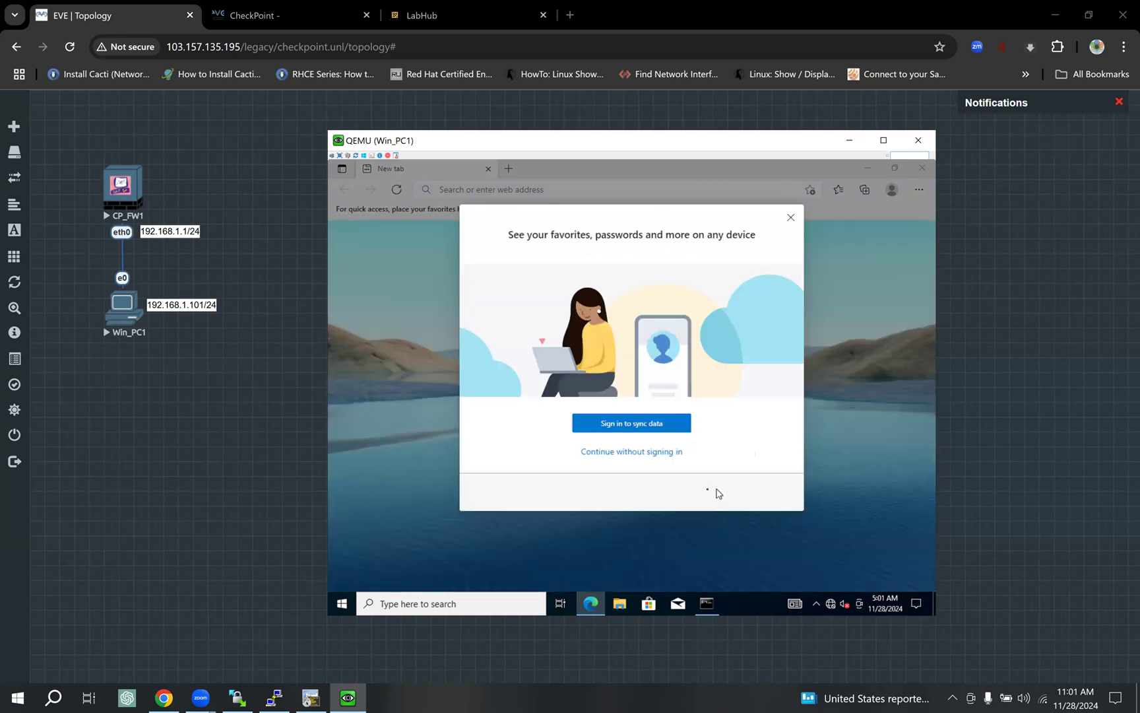
pyautogui.click(658, 454)
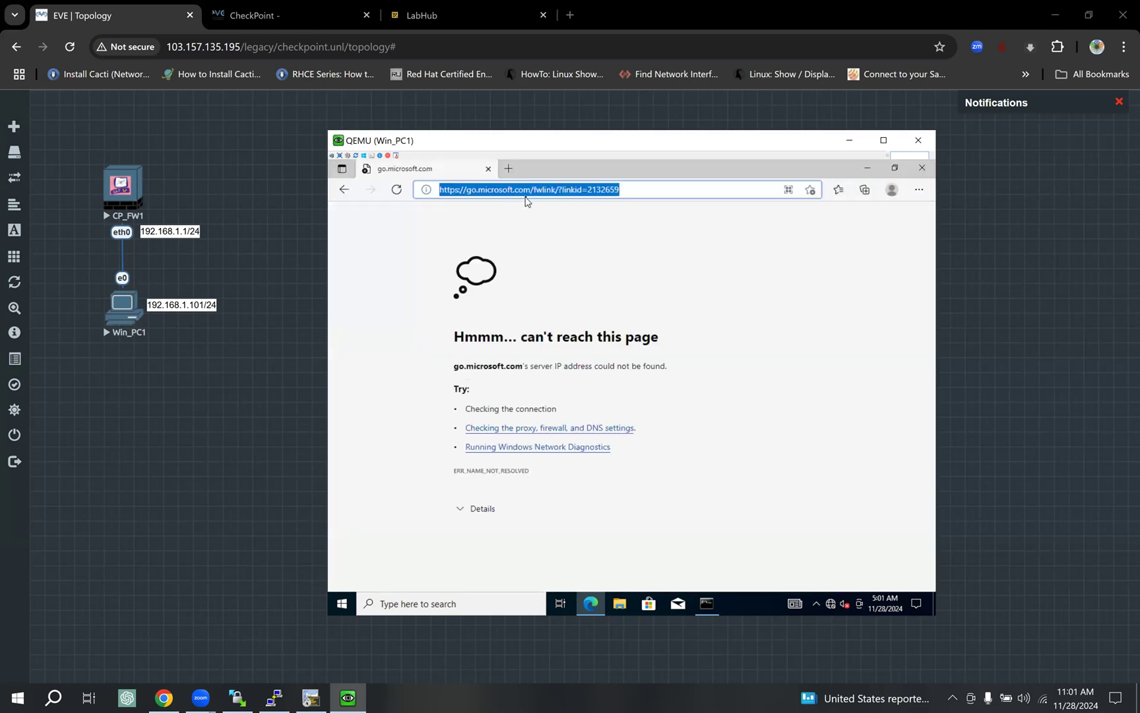
pyautogui.moveTo(637, 194); pyautogui.dragTo(373, 190)
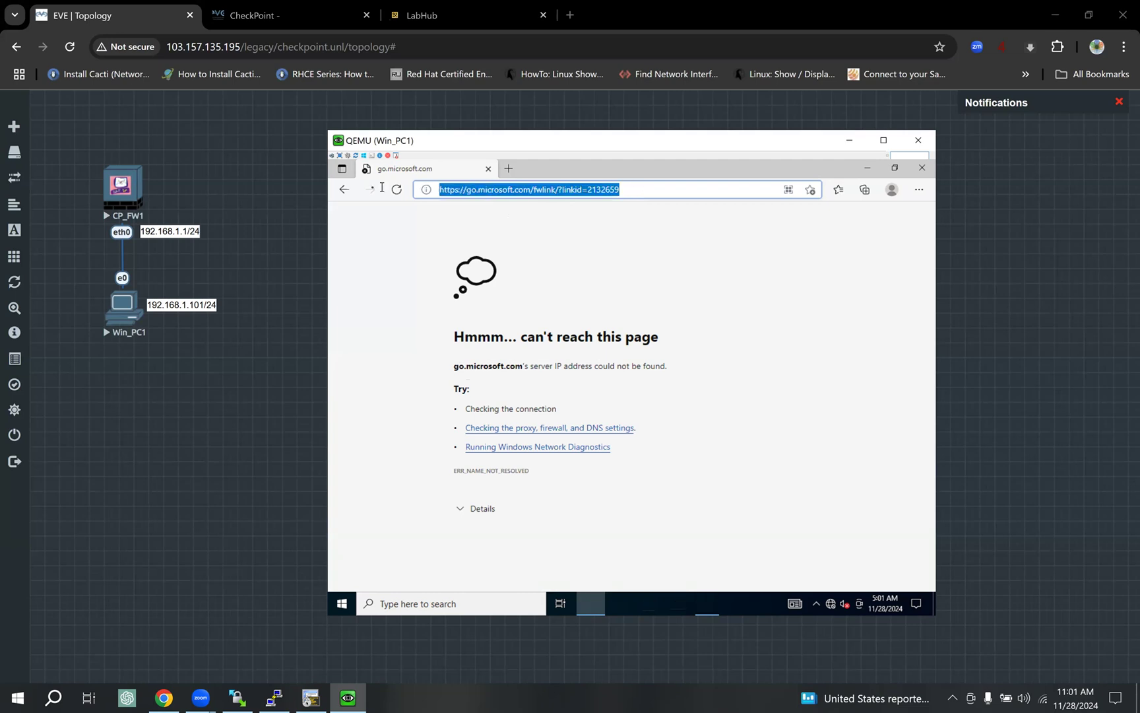
pyautogui.write('19')
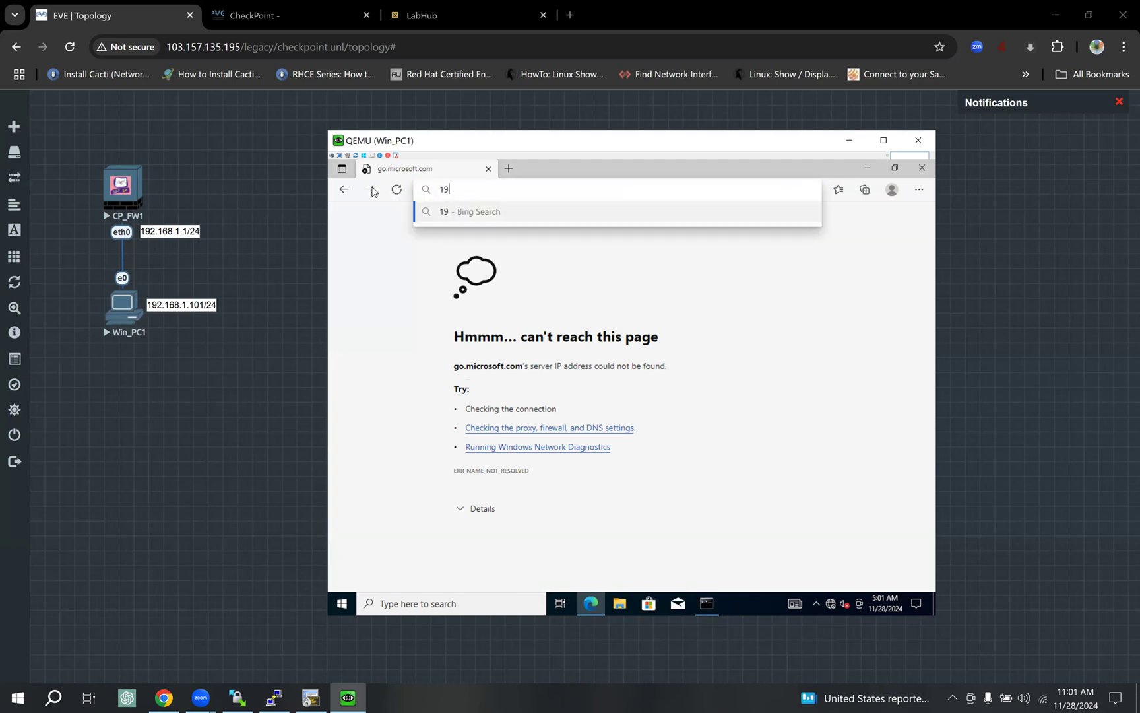
pyautogui.write('2.168.1.1')
pyautogui.press('Return')
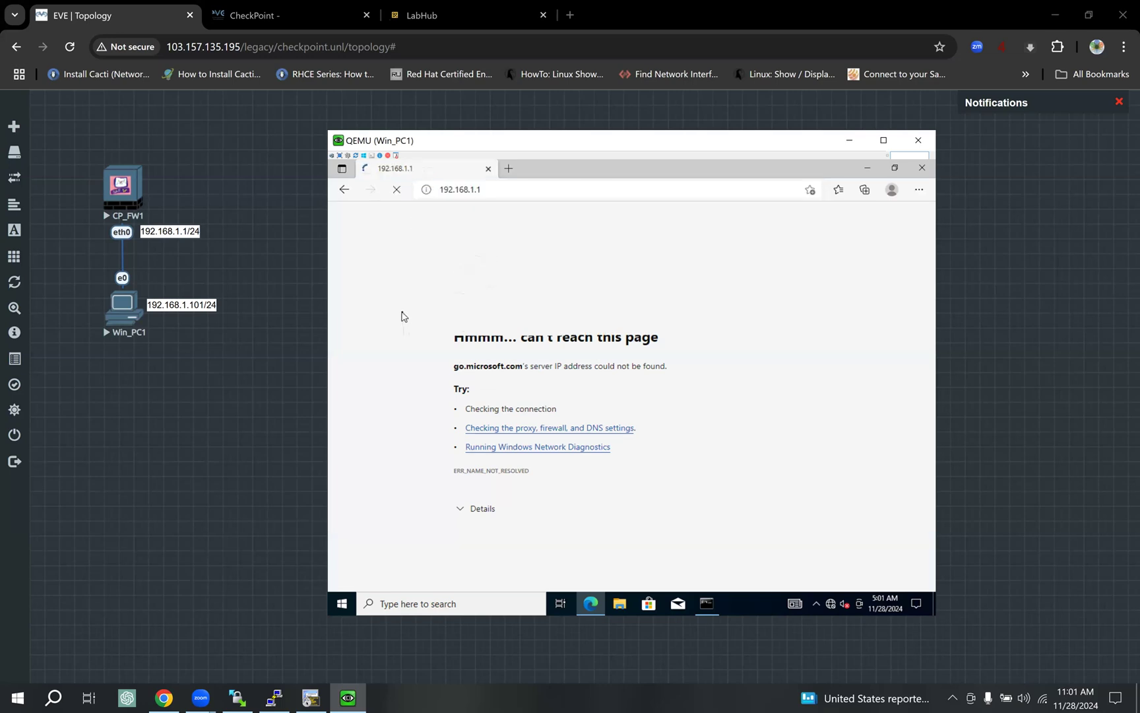
pyautogui.click(512, 188)
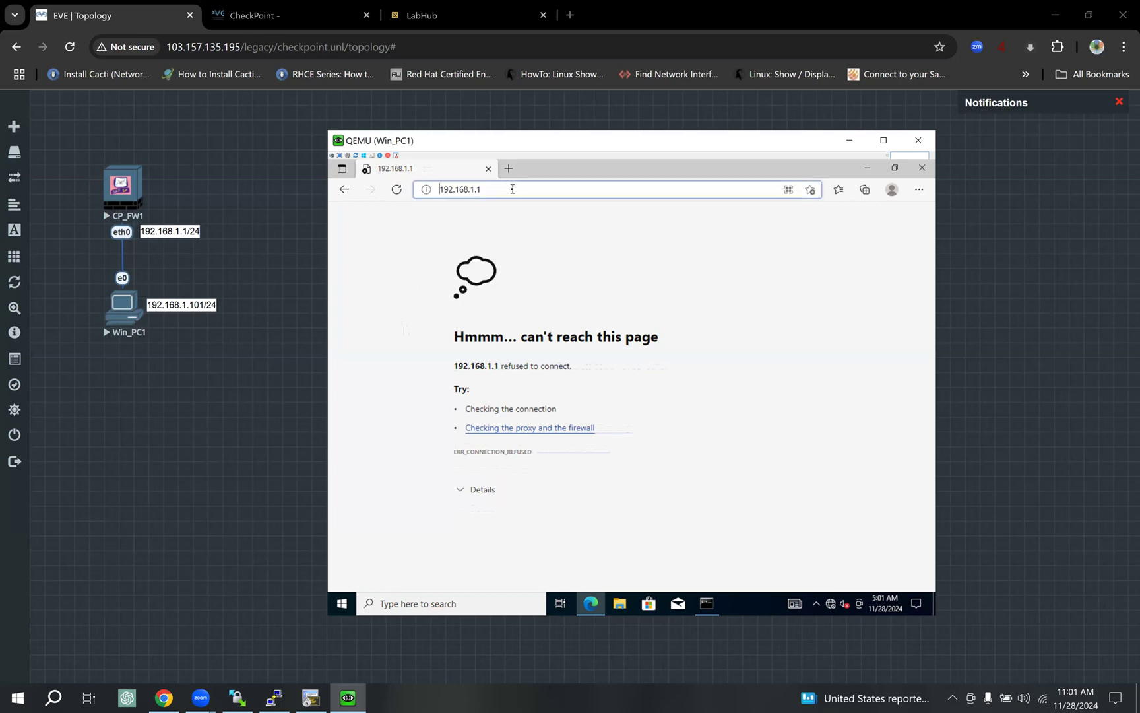
pyautogui.write('https')
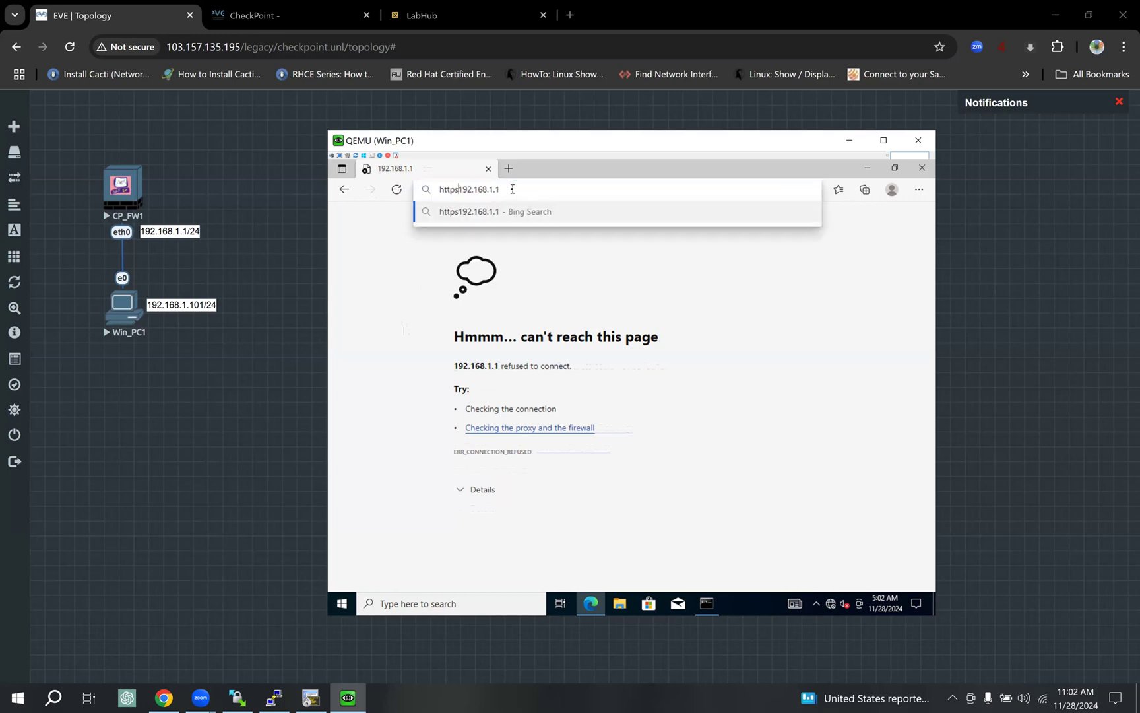
pyautogui.write('://')
pyautogui.press('Return')
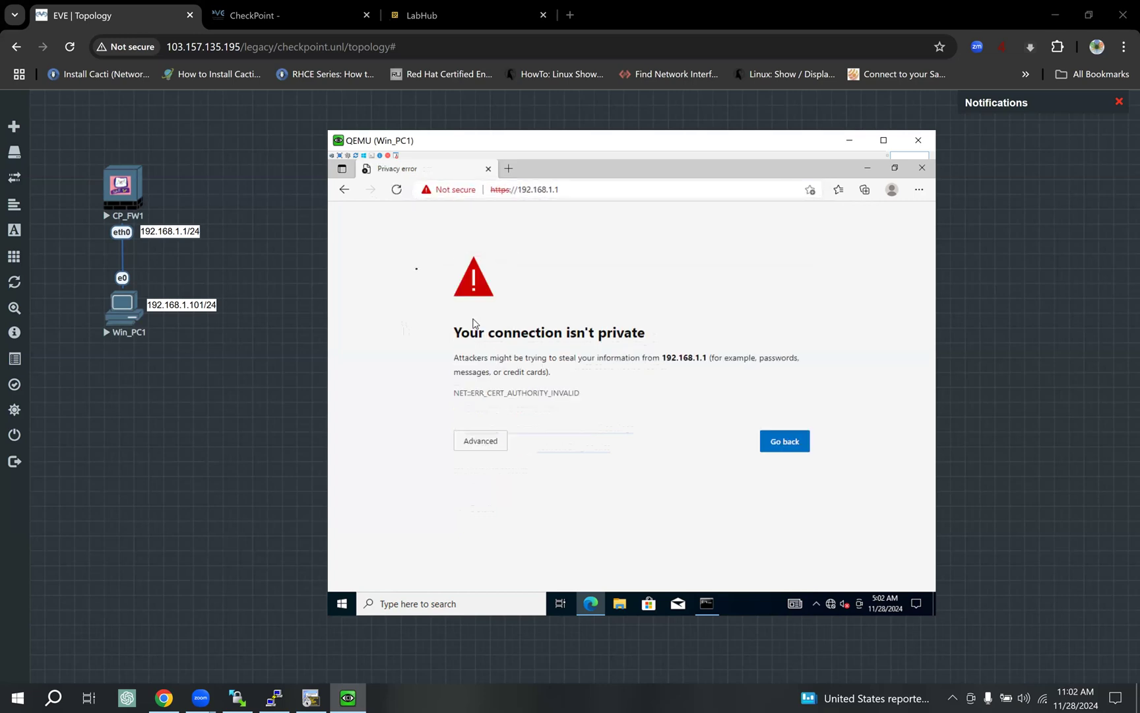
pyautogui.click(480, 441)
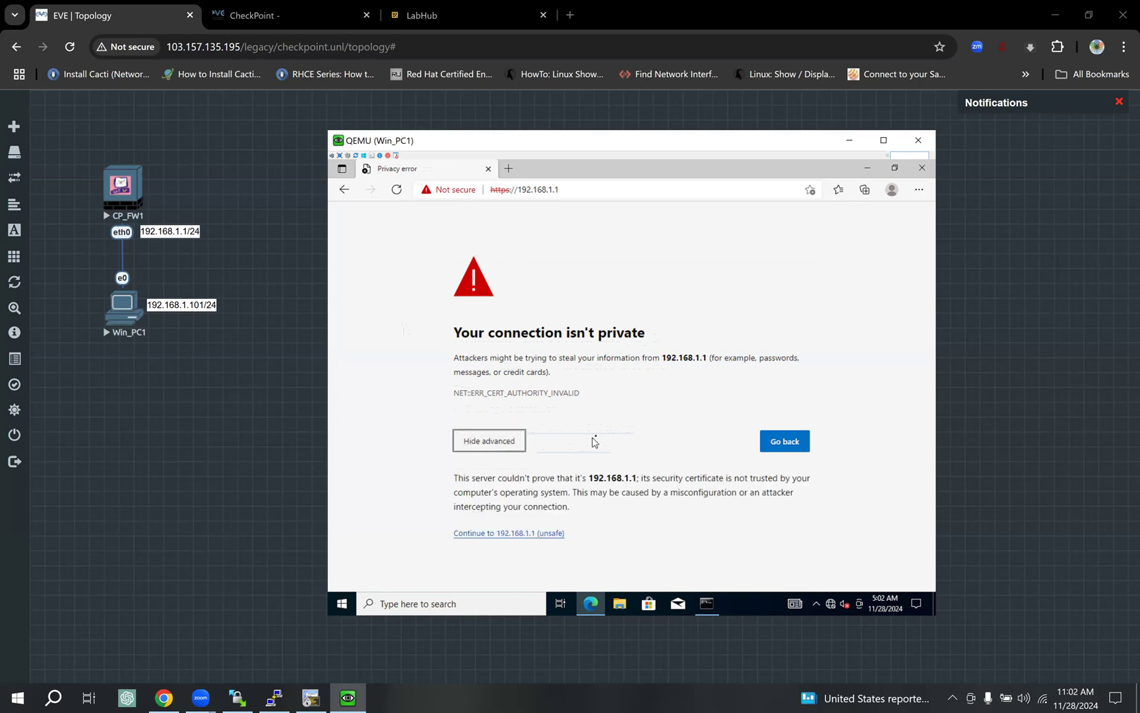
pyautogui.click(495, 537)
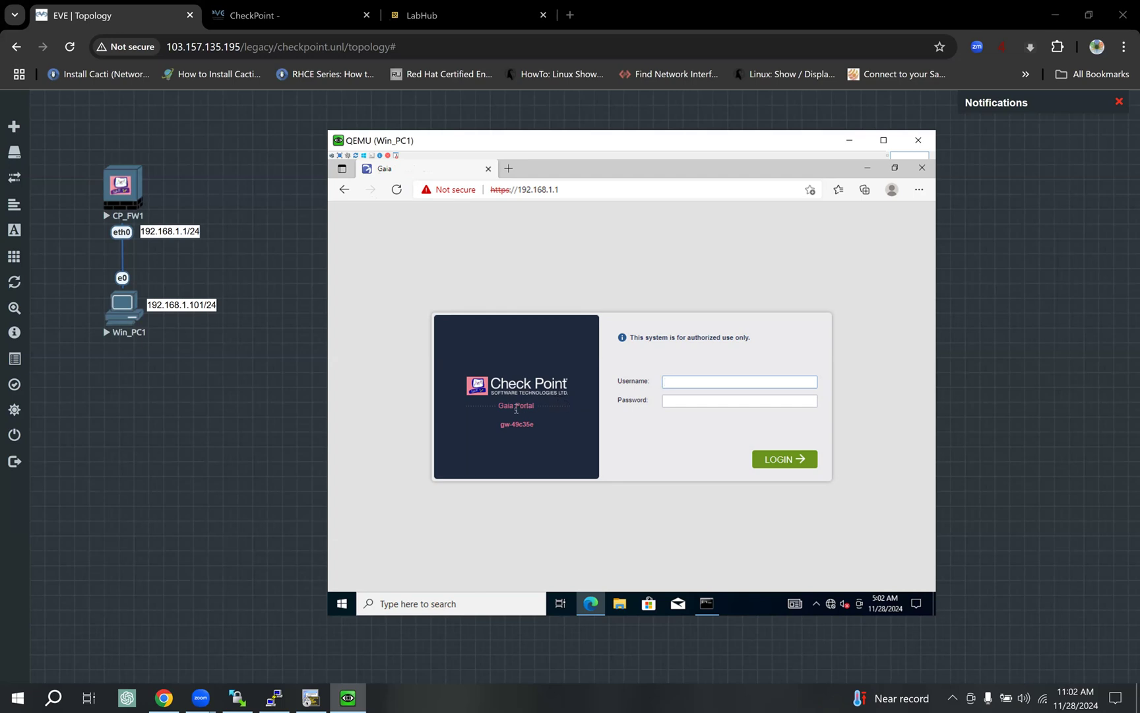
# Read the Gaia Portal login notices, then log in with the admin credentials.
pyautogui.moveTo(511, 409); pyautogui.dragTo(541, 419)
pyautogui.click(679, 381)
pyautogui.moveTo(644, 340); pyautogui.dragTo(744, 340)
pyautogui.click(687, 383)
pyautogui.click(800, 458)
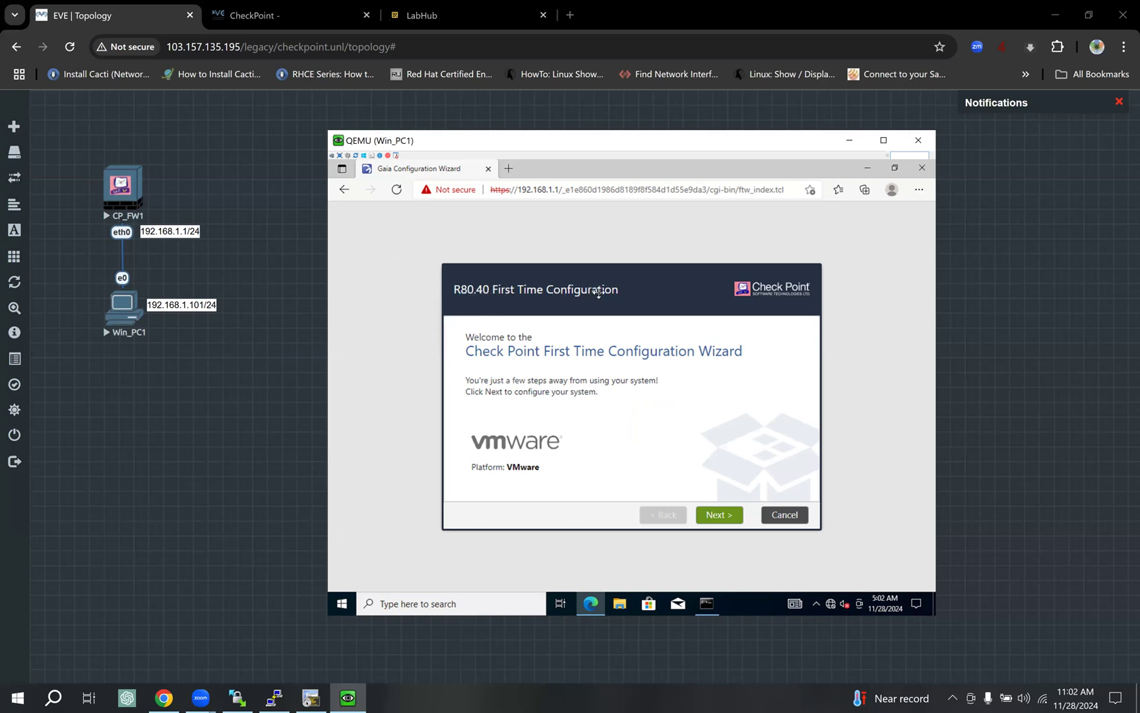
# Review the wizard's Welcome page and advance to Deployment Options with R80.40 configuration kept.
pyautogui.moveTo(584, 293); pyautogui.dragTo(569, 259)
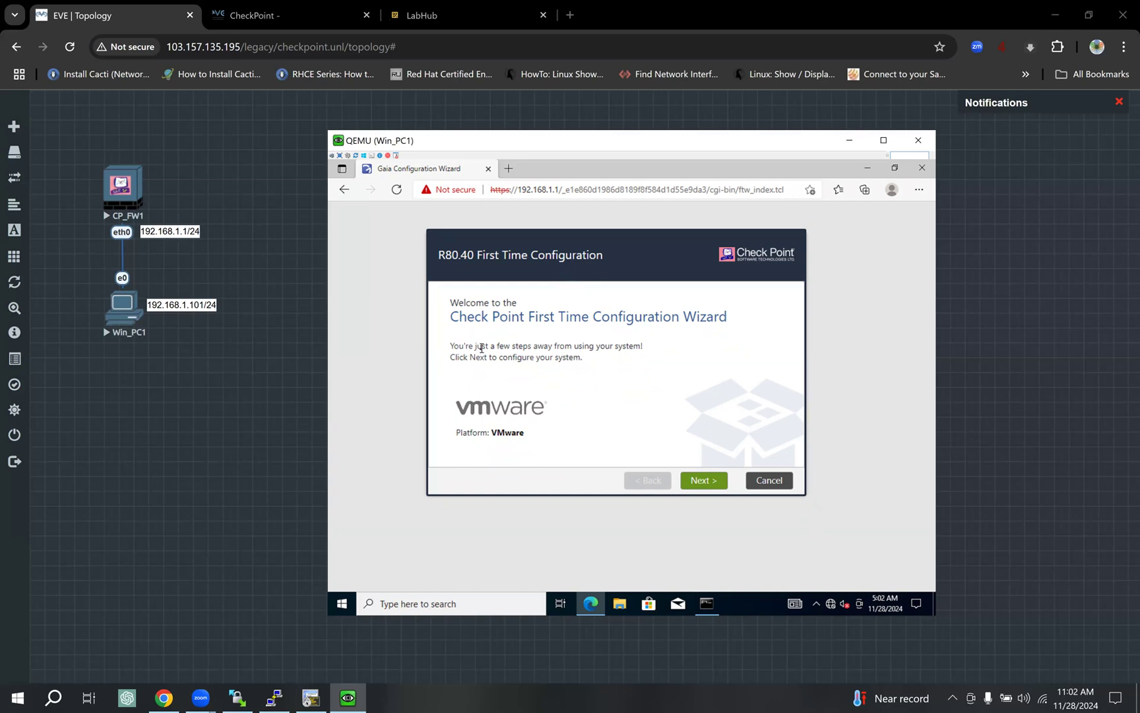
pyautogui.moveTo(510, 318); pyautogui.dragTo(650, 362)
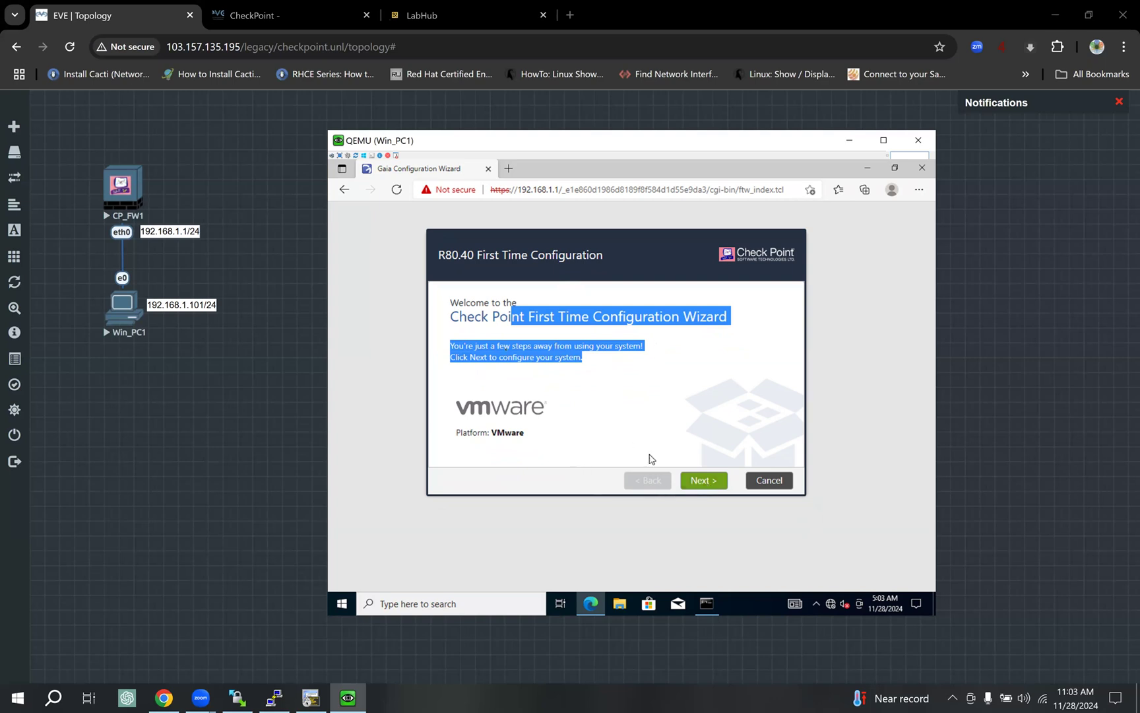
pyautogui.click(536, 348)
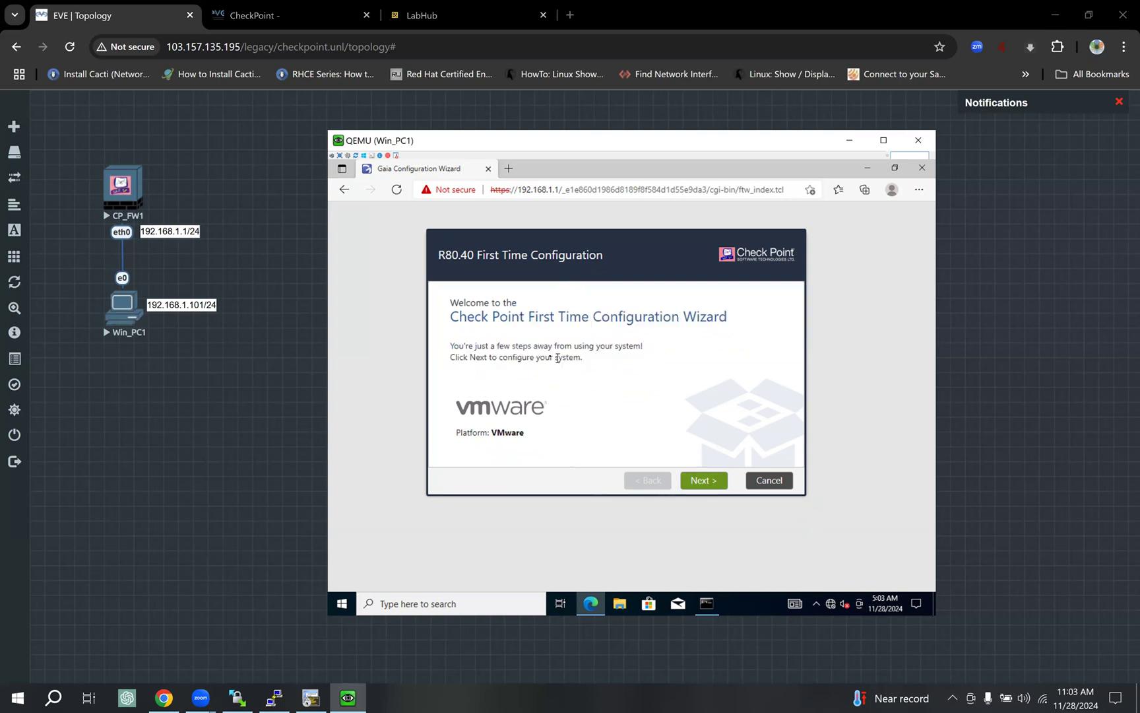
pyautogui.moveTo(490, 345); pyautogui.dragTo(597, 364)
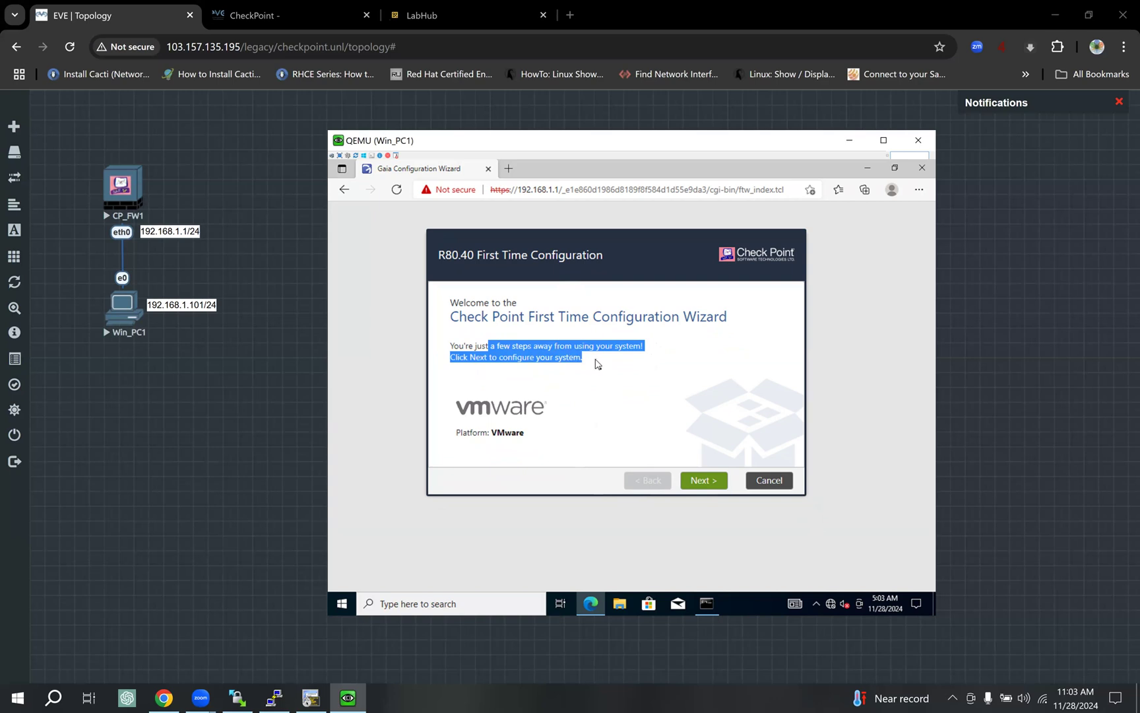
pyautogui.click(717, 476)
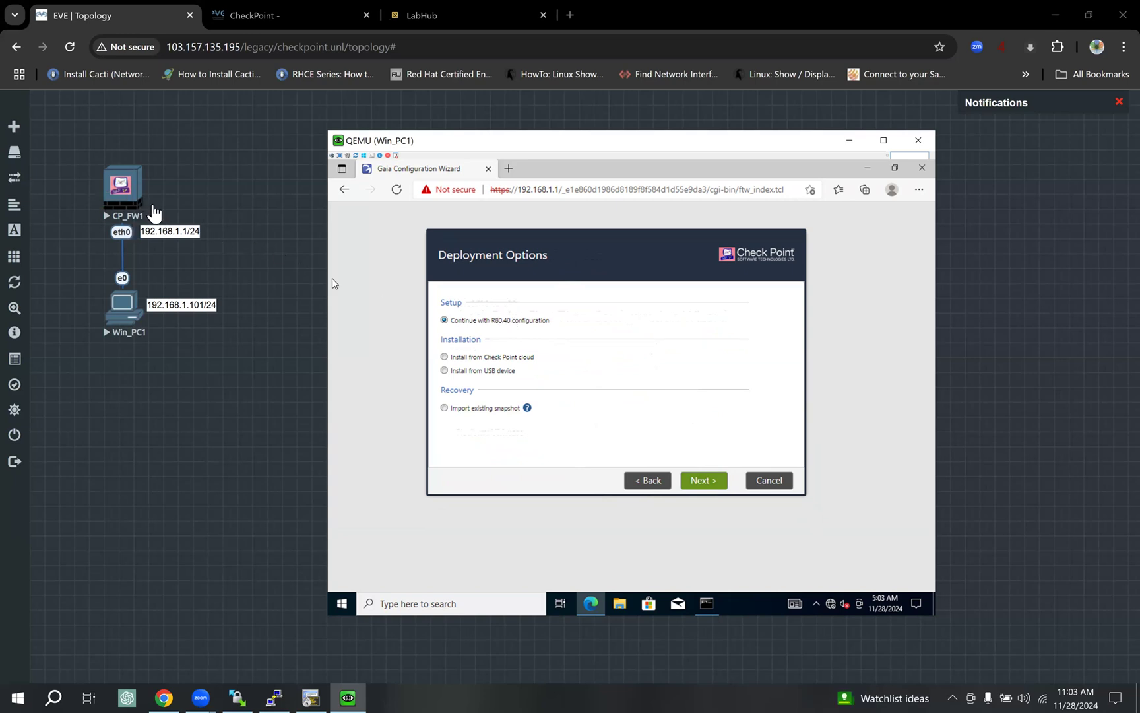
# Glance at the LabHub tab, then return to the EVE topology and Win_PC1 console.
pyautogui.click(468, 20)
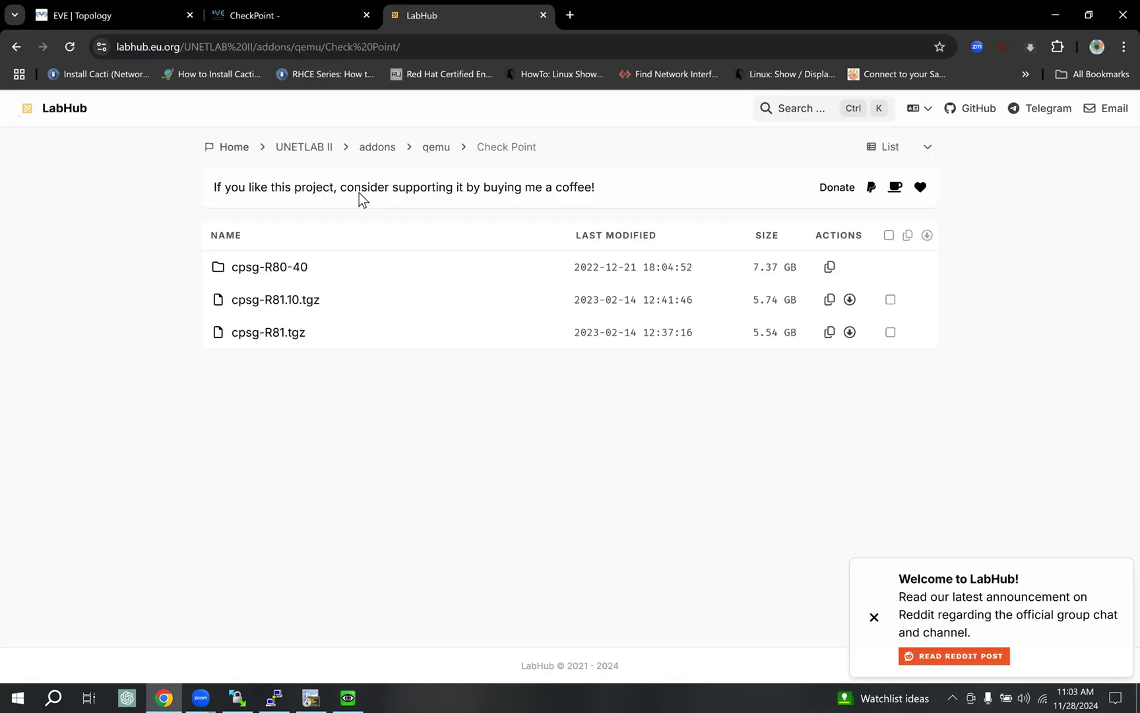
pyautogui.click(113, 18)
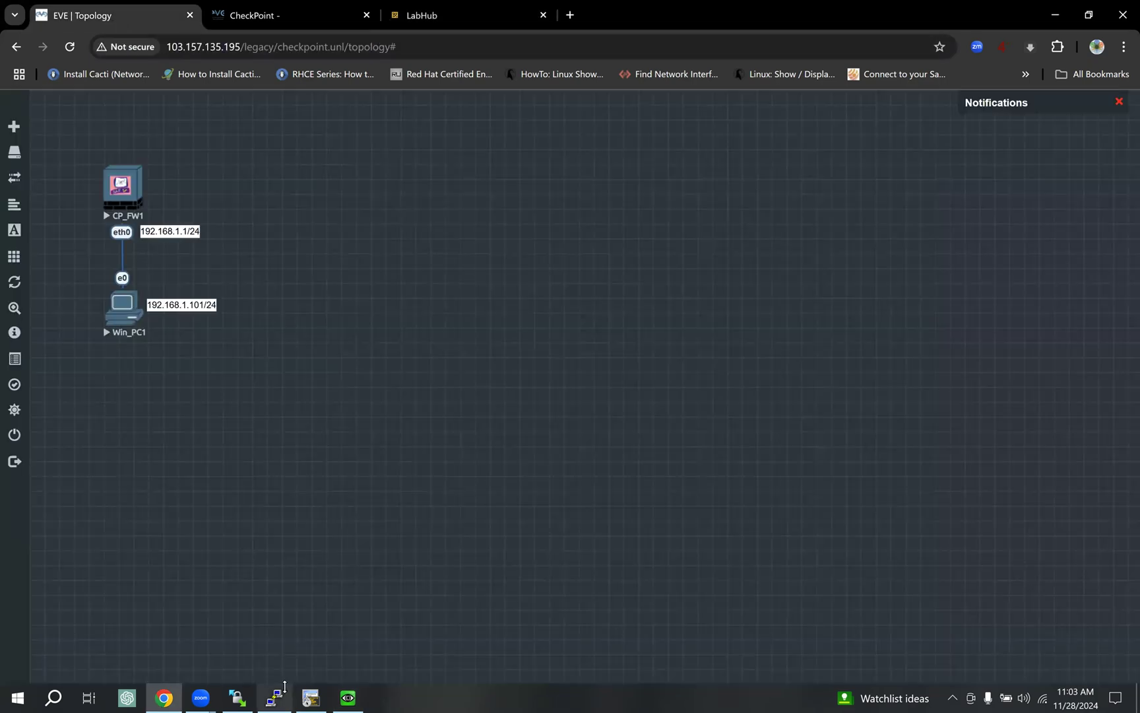
pyautogui.click(346, 688)
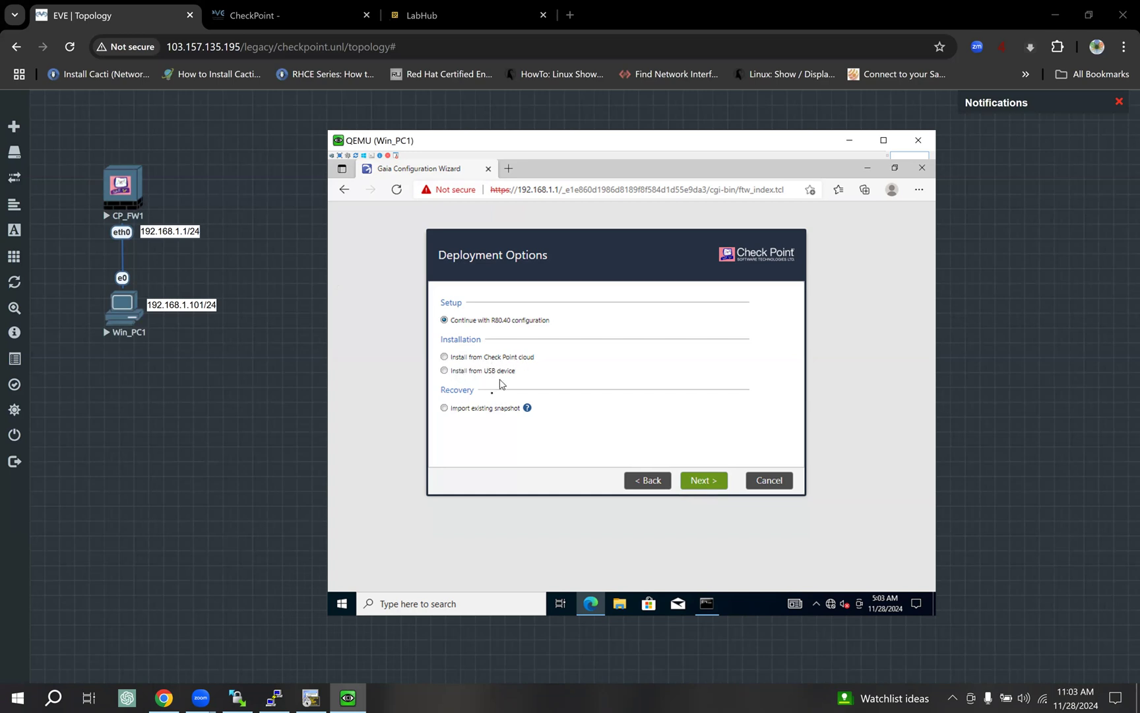
# Advance to Authentication Details and enter a new administrator password plus its confirmation.
pyautogui.click(712, 480)
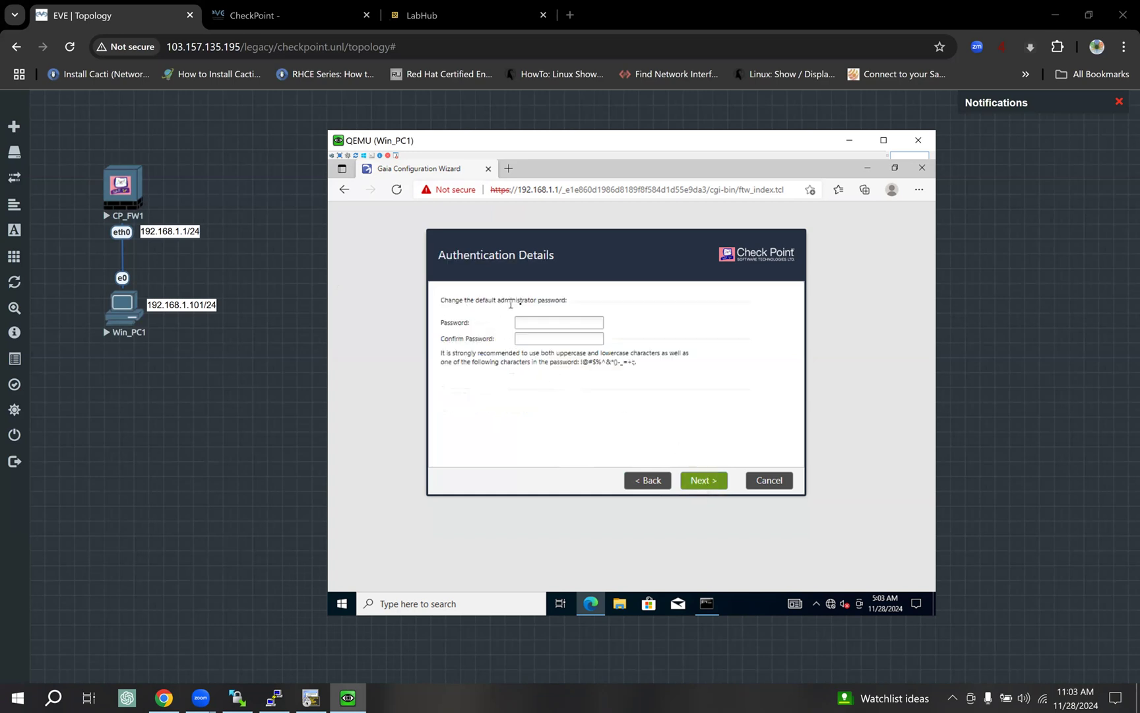
pyautogui.moveTo(553, 302); pyautogui.dragTo(483, 299)
pyautogui.click(545, 324)
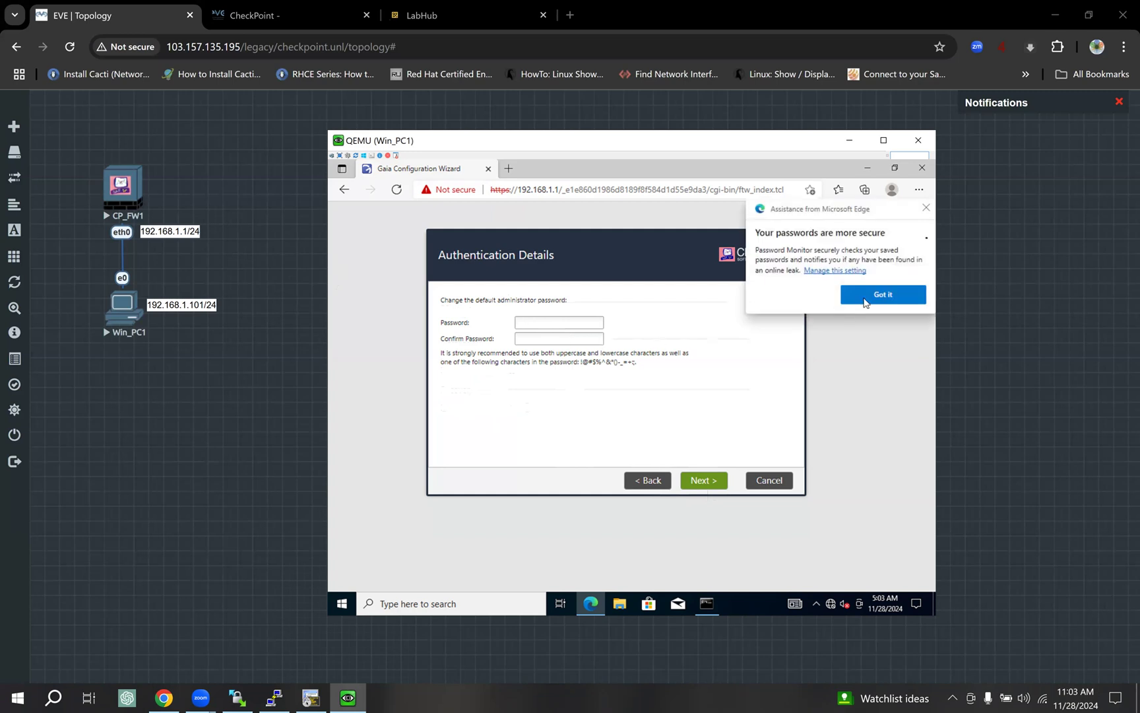
pyautogui.click(573, 323)
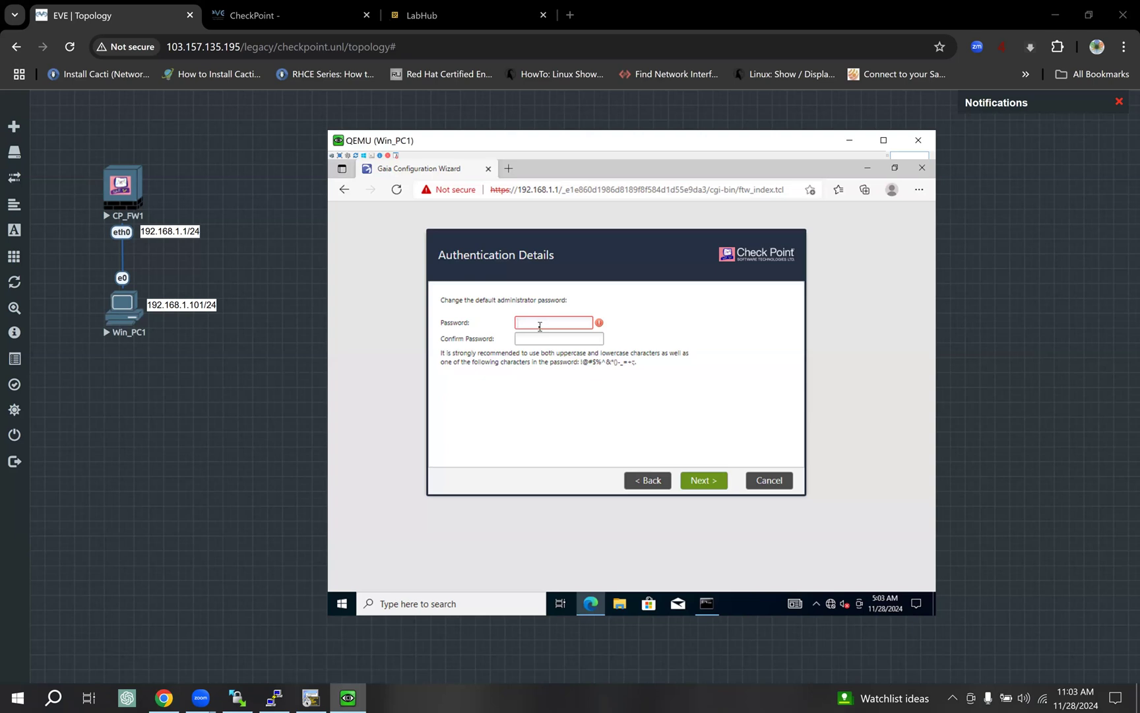
pyautogui.write('•')
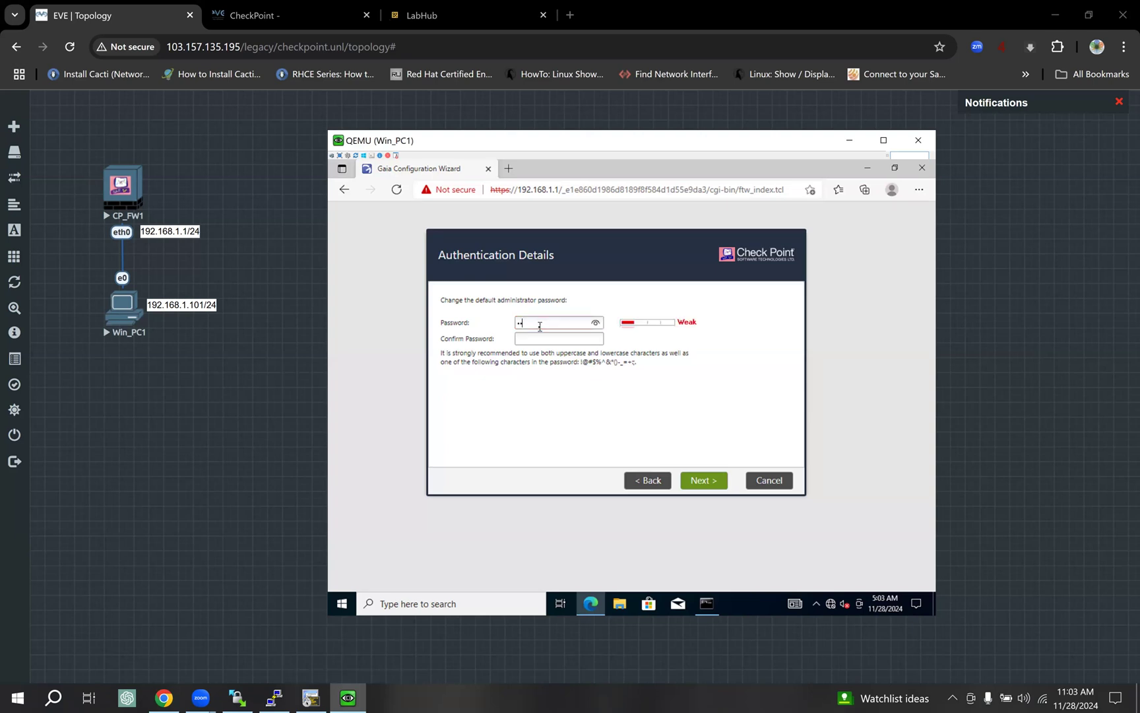
pyautogui.write('••••••••')
pyautogui.click(535, 338)
pyautogui.write('•')
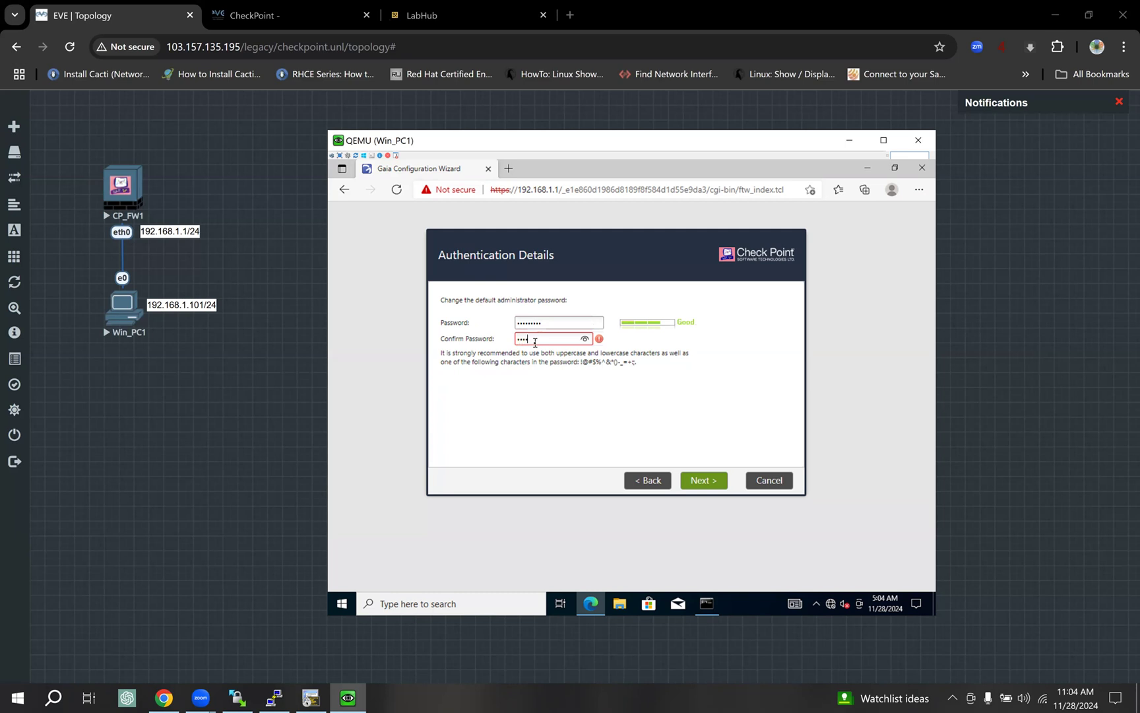
pyautogui.write('••••••••')
# Add a canvas text note with the Gaia admin username and password near CP_FW1.
pyautogui.rightClick(215, 146)
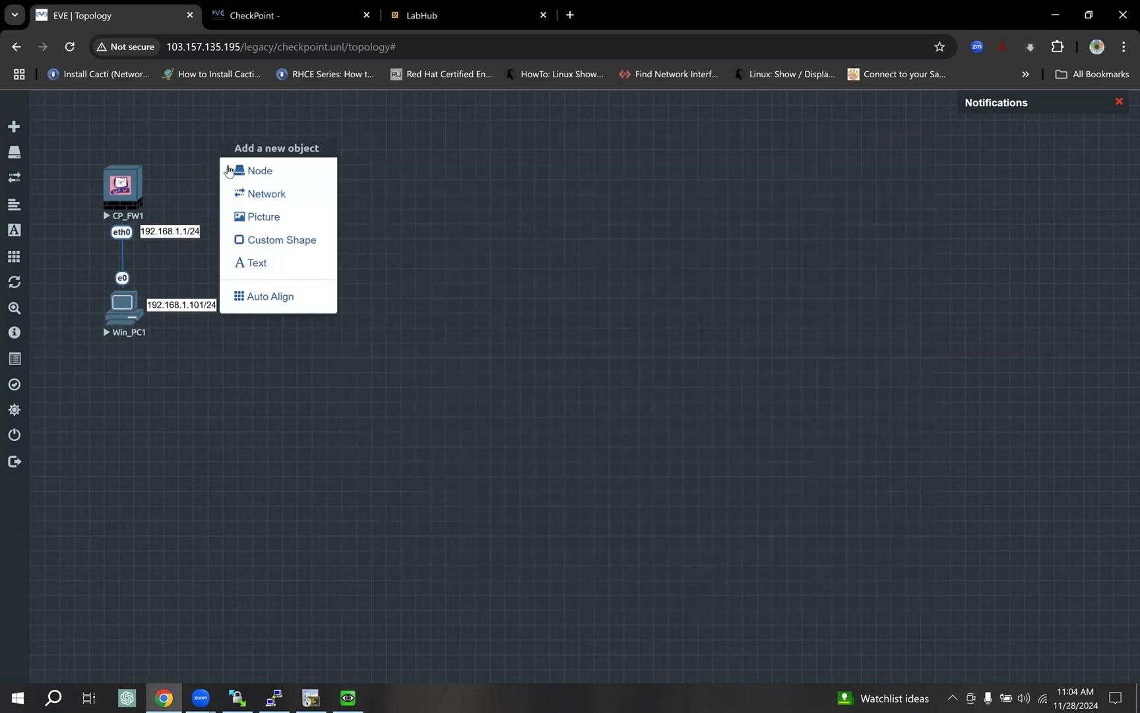
pyautogui.click(307, 266)
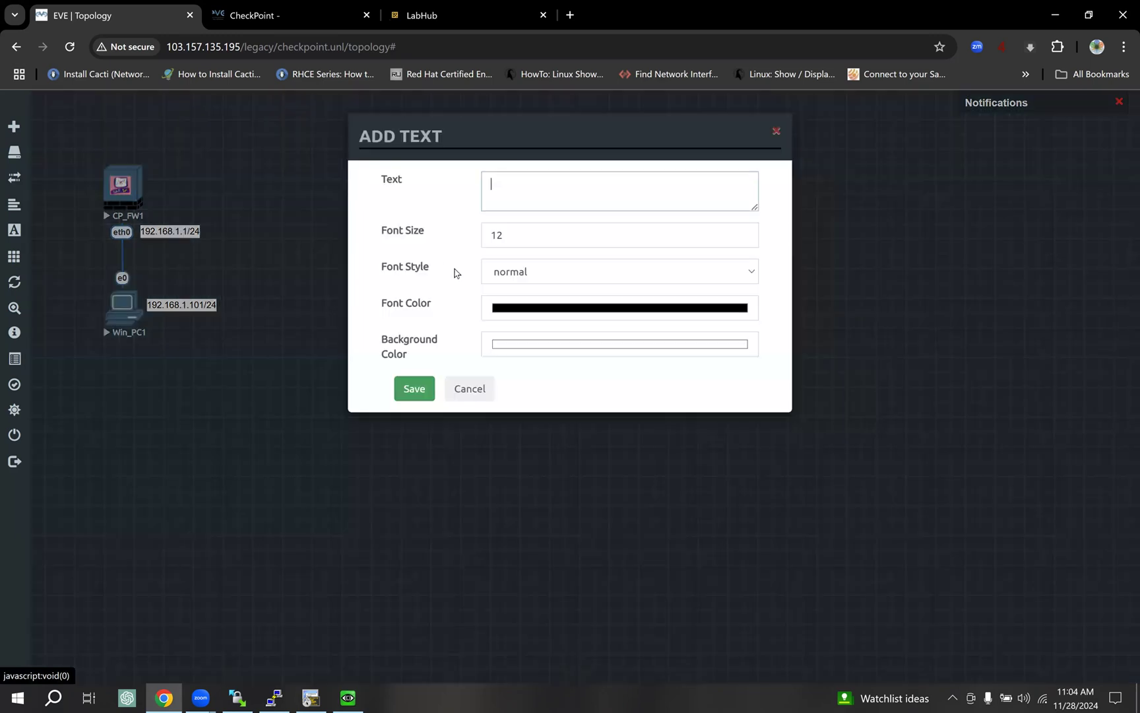
pyautogui.write('ad')
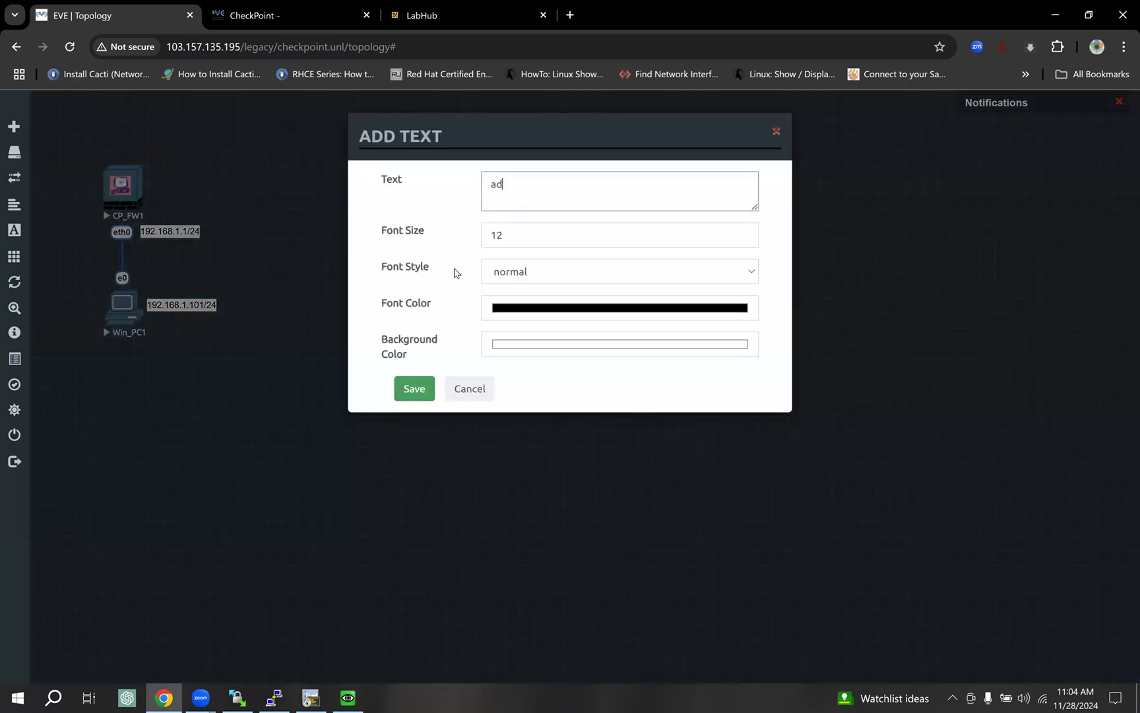
pyautogui.write('min/Admin@123')
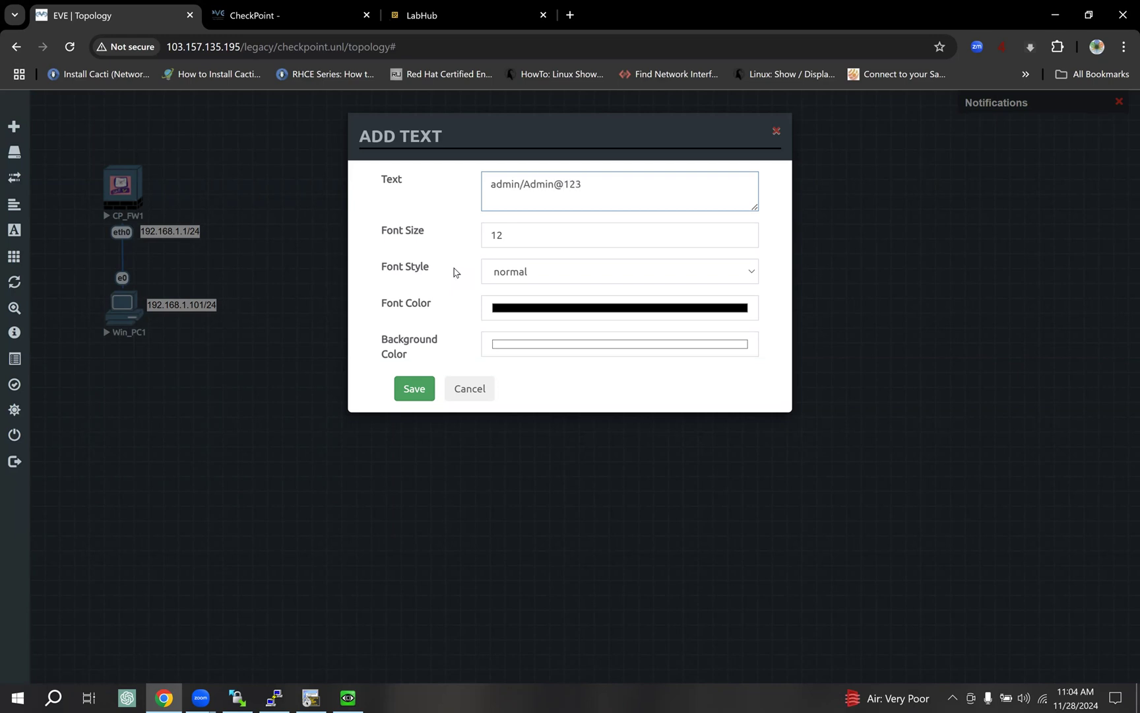
pyautogui.click(410, 388)
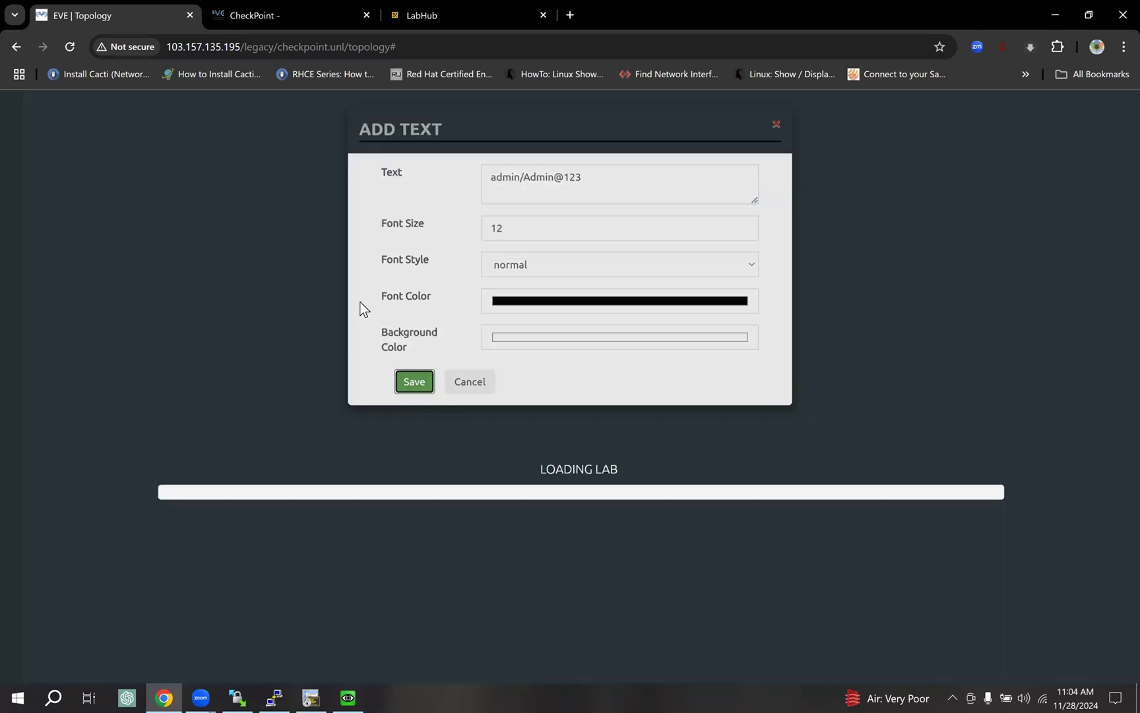
pyautogui.click(348, 698)
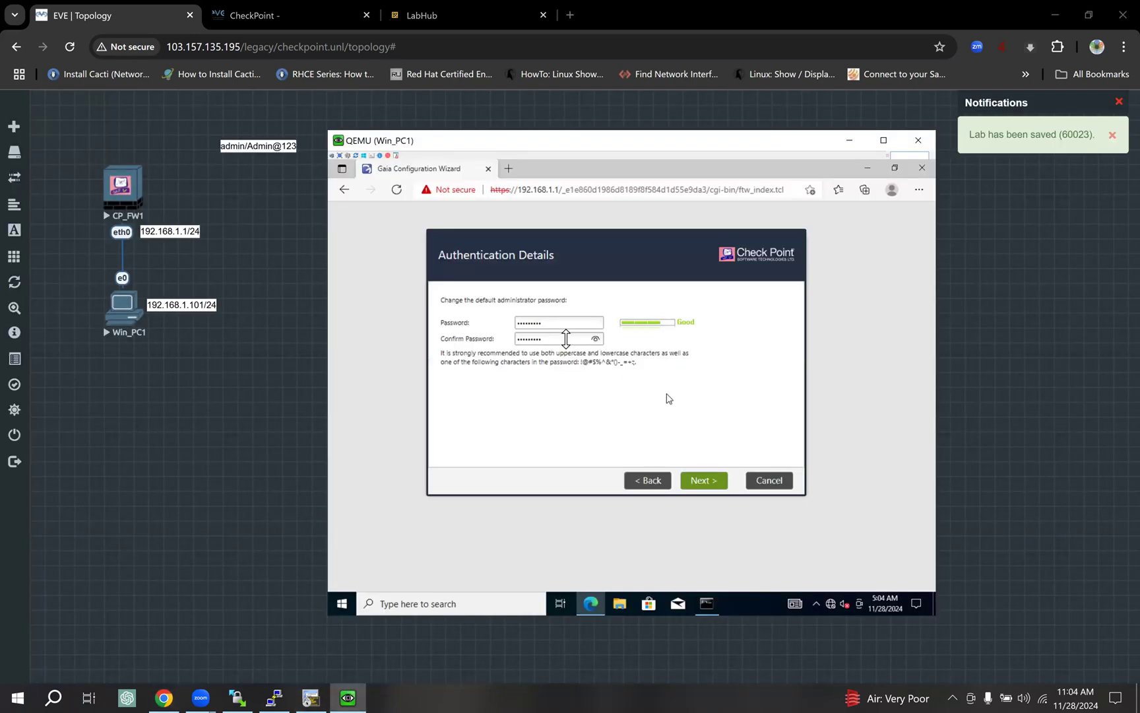
# Retype the administrator password after declining the Sticky Keys prompt.
pyautogui.doubleClick(529, 322)
pyautogui.write('A')
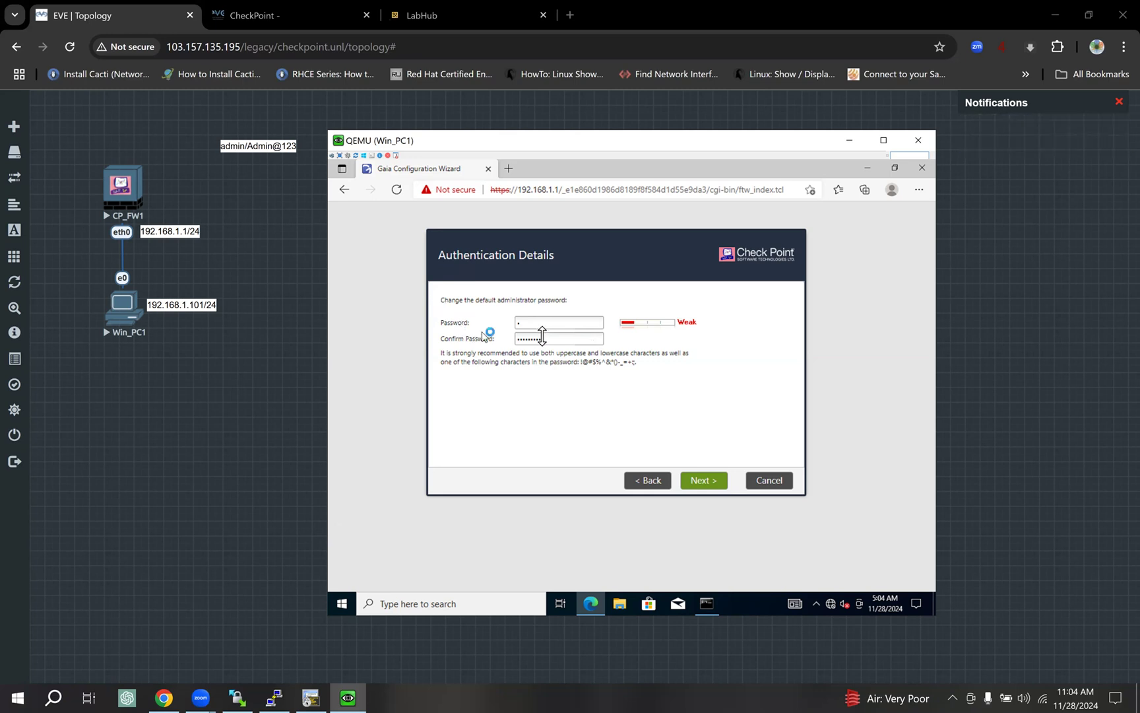
pyautogui.press('shift')
pyautogui.press('shift')
pyautogui.press('shift')
pyautogui.press('shift')
pyautogui.press('shift')
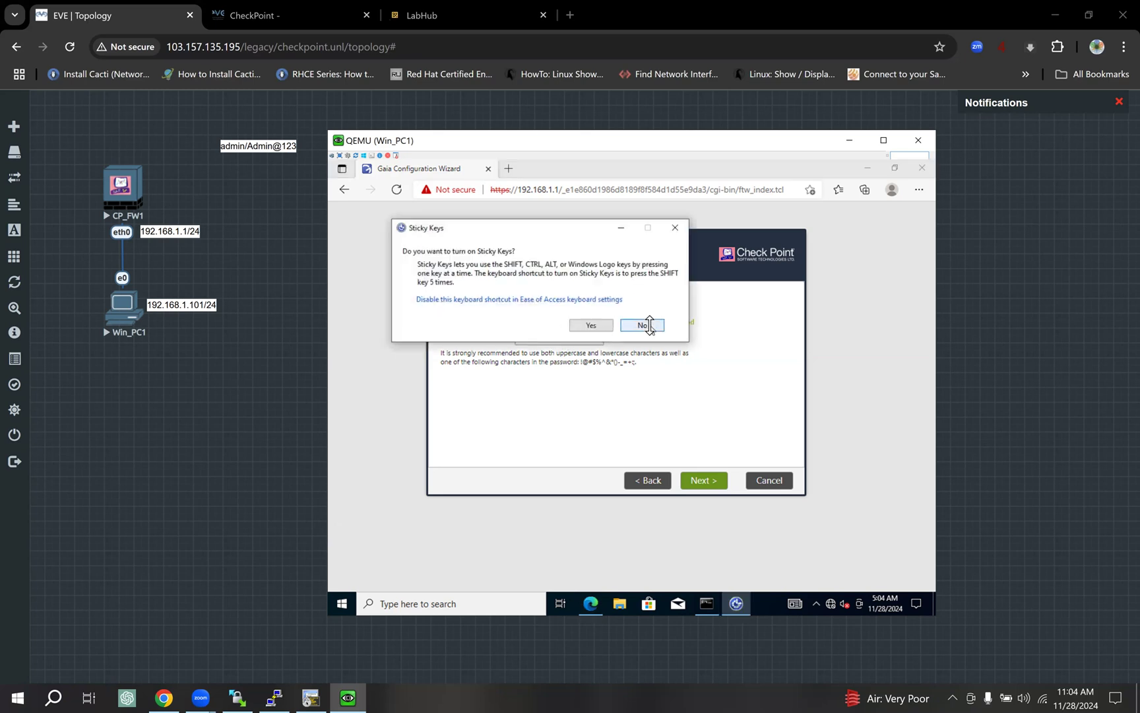
pyautogui.click(644, 324)
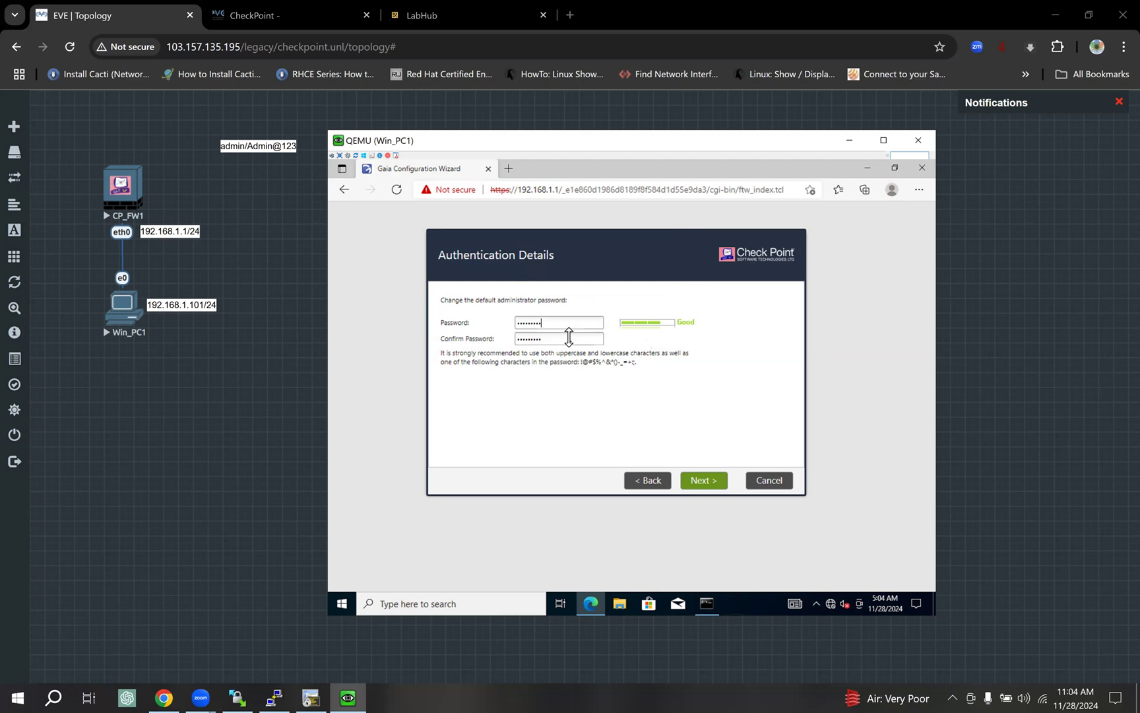
pyautogui.press('BackSpace')
pyautogui.press('BackSpace')
pyautogui.press('BackSpace')
pyautogui.press('BackSpace')
pyautogui.press('BackSpace')
pyautogui.press('BackSpace')
pyautogui.press('BackSpace')
pyautogui.write('Admin@123')
# Retype the matching confirmation password and advance to Management Connection.
pyautogui.doubleClick(569, 338)
pyautogui.write('Admin@123')
pyautogui.click(706, 480)
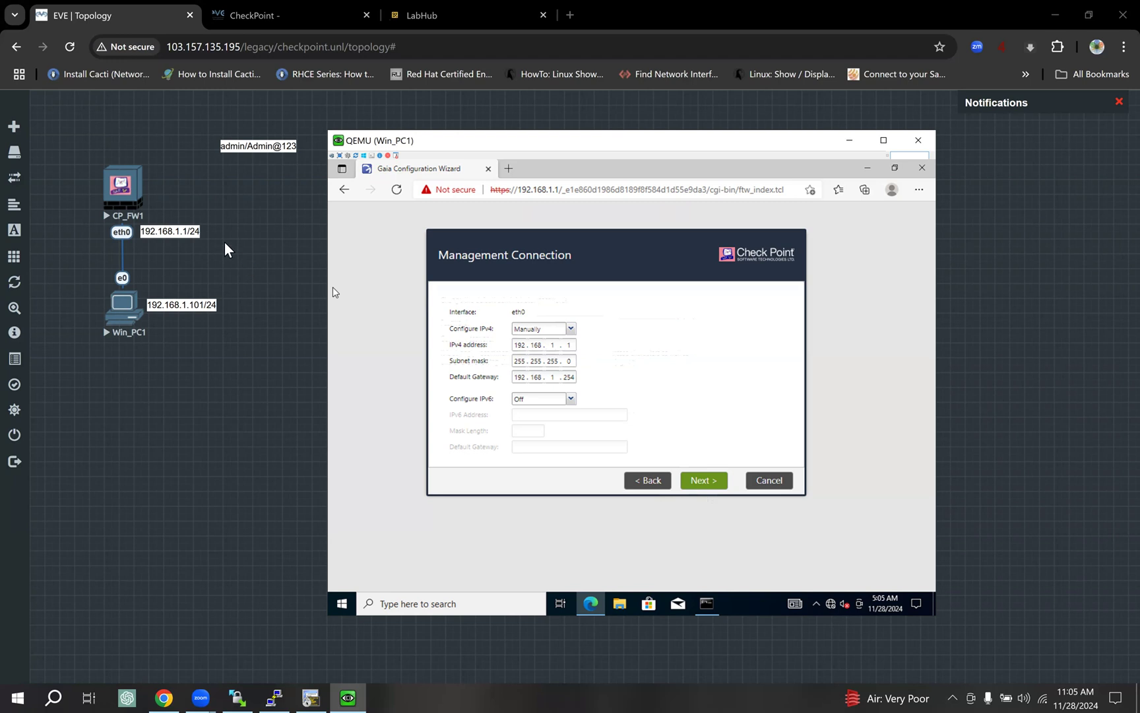
# Accept eth0 at 192.168.1.1/24, gateway 192.168.1.254, with IPv6 left off.
pyautogui.click(544, 377)
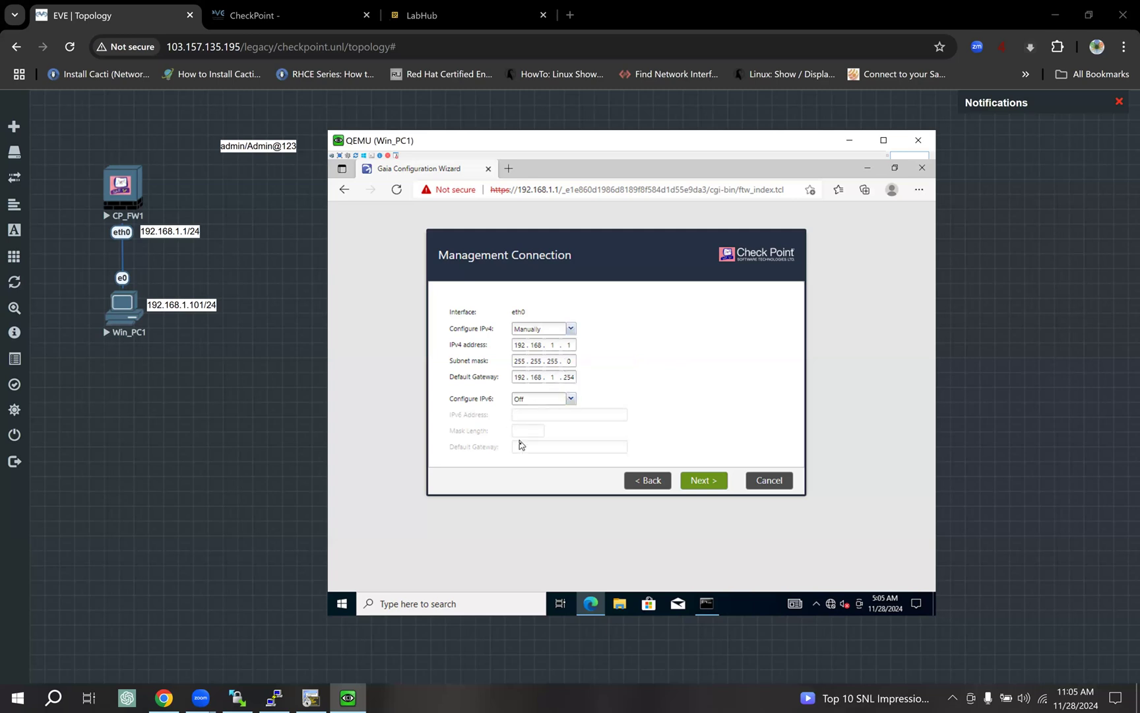
pyautogui.click(571, 398)
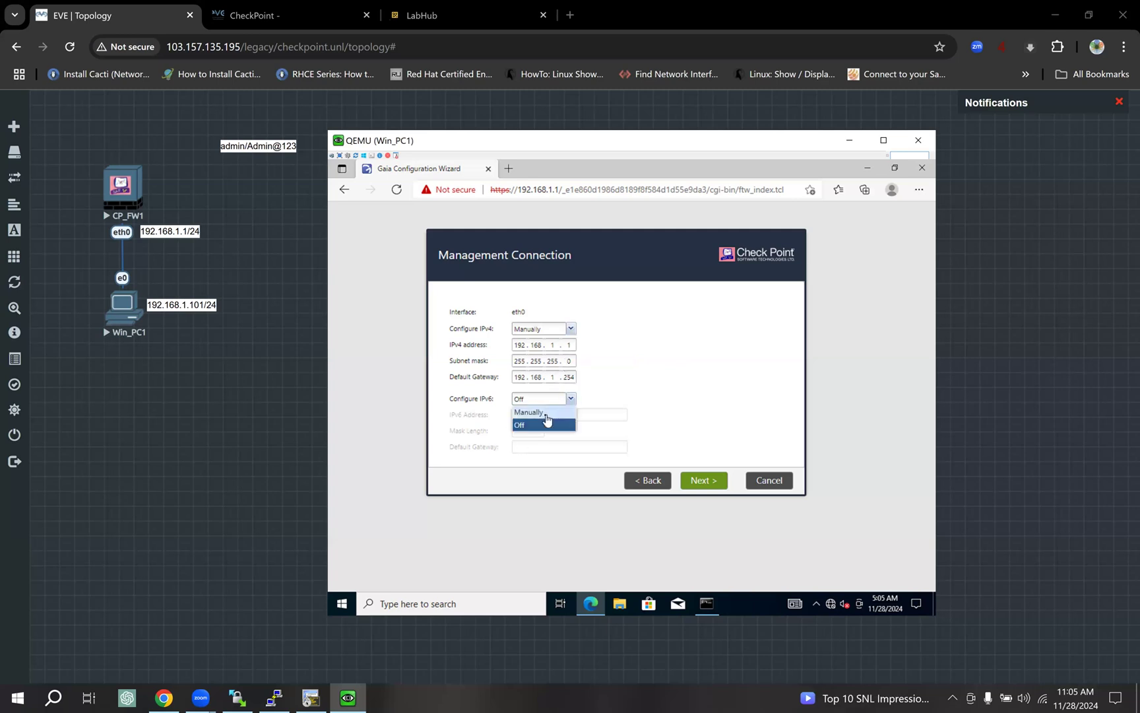
pyautogui.click(648, 388)
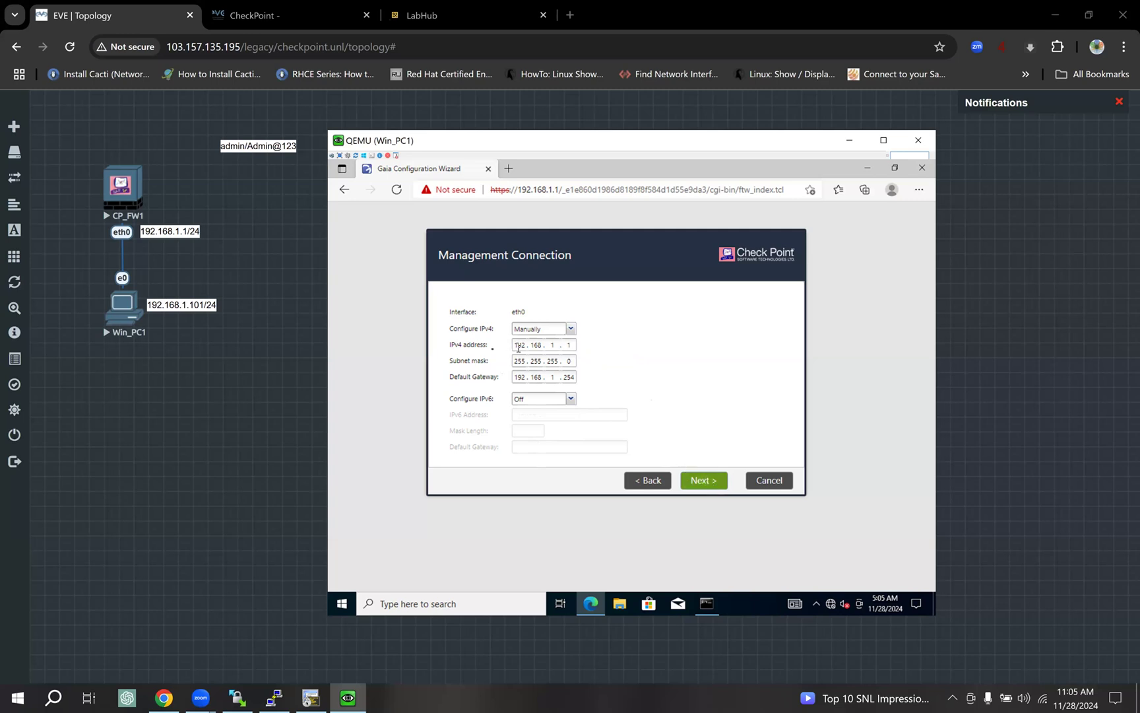
pyautogui.click(704, 481)
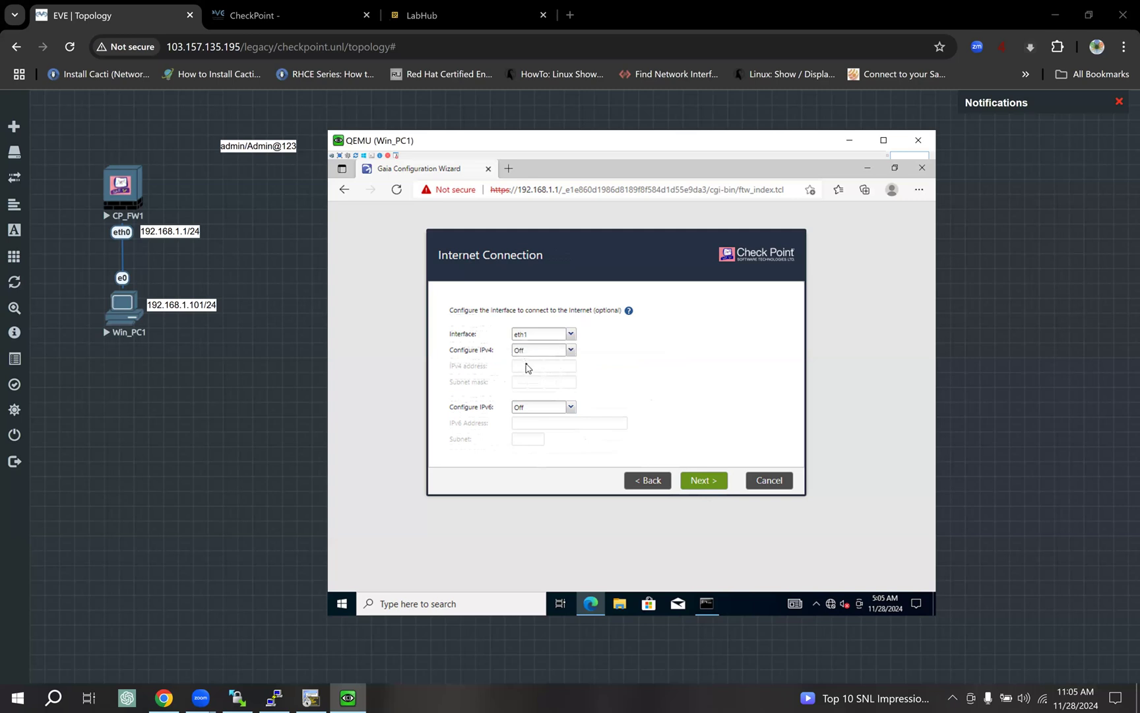
# Leave eth1 as the internet interface with IPv4 off and skip to Device Information.
pyautogui.click(571, 334)
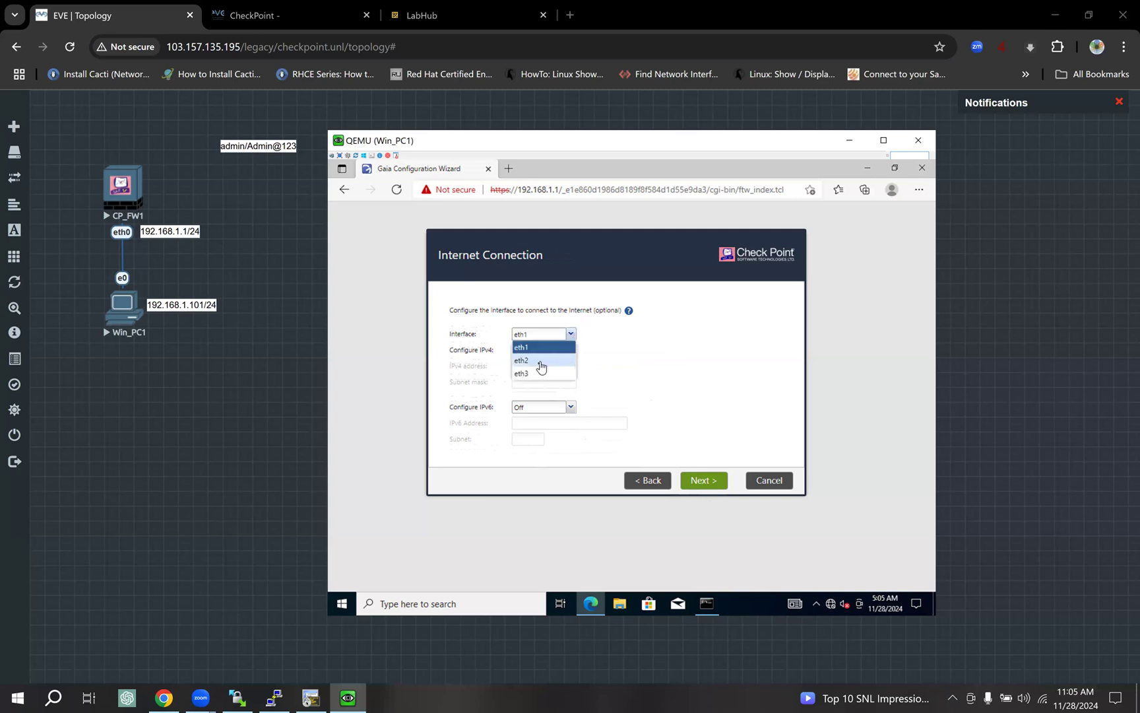
pyautogui.click(658, 370)
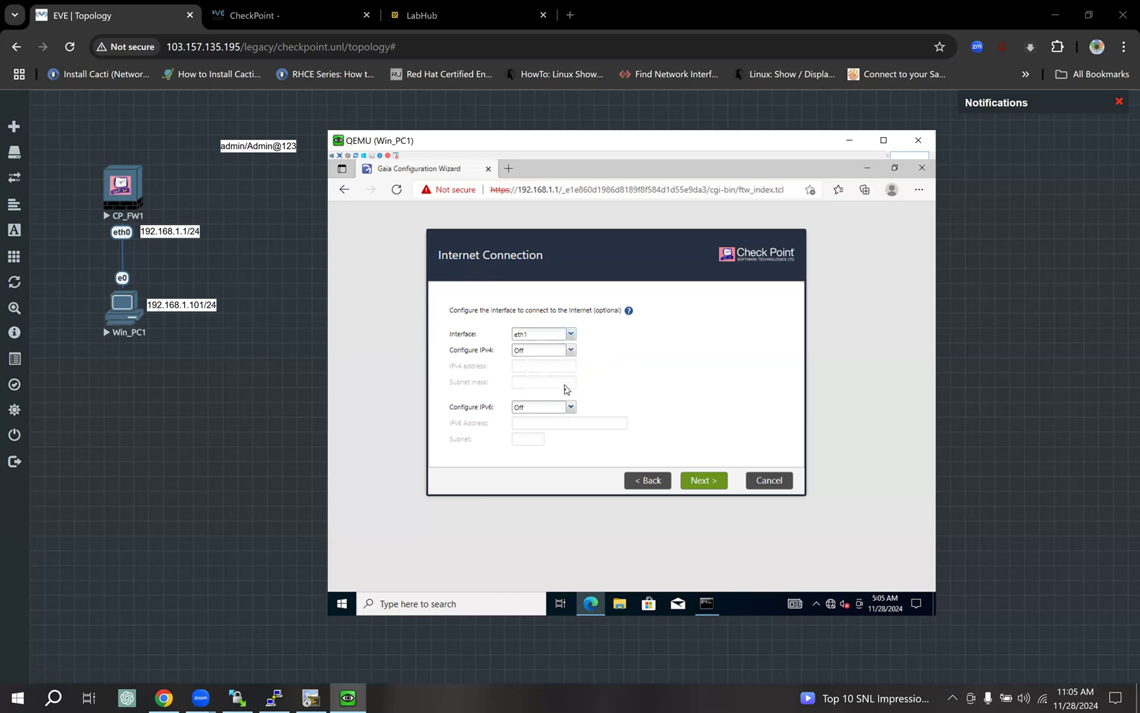
pyautogui.click(705, 485)
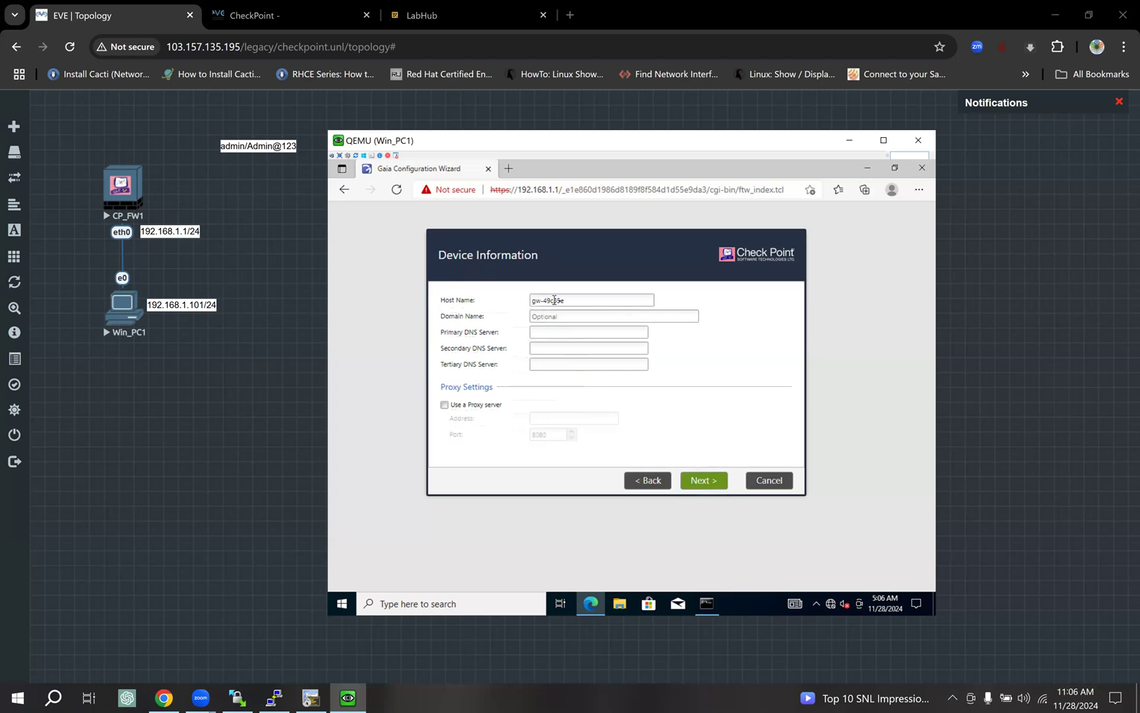
# Replace the host name gw-49c35e with CP_FW1, declining the Sticky Keys prompt.
pyautogui.moveTo(541, 300); pyautogui.dragTo(514, 299)
pyautogui.write('CP')
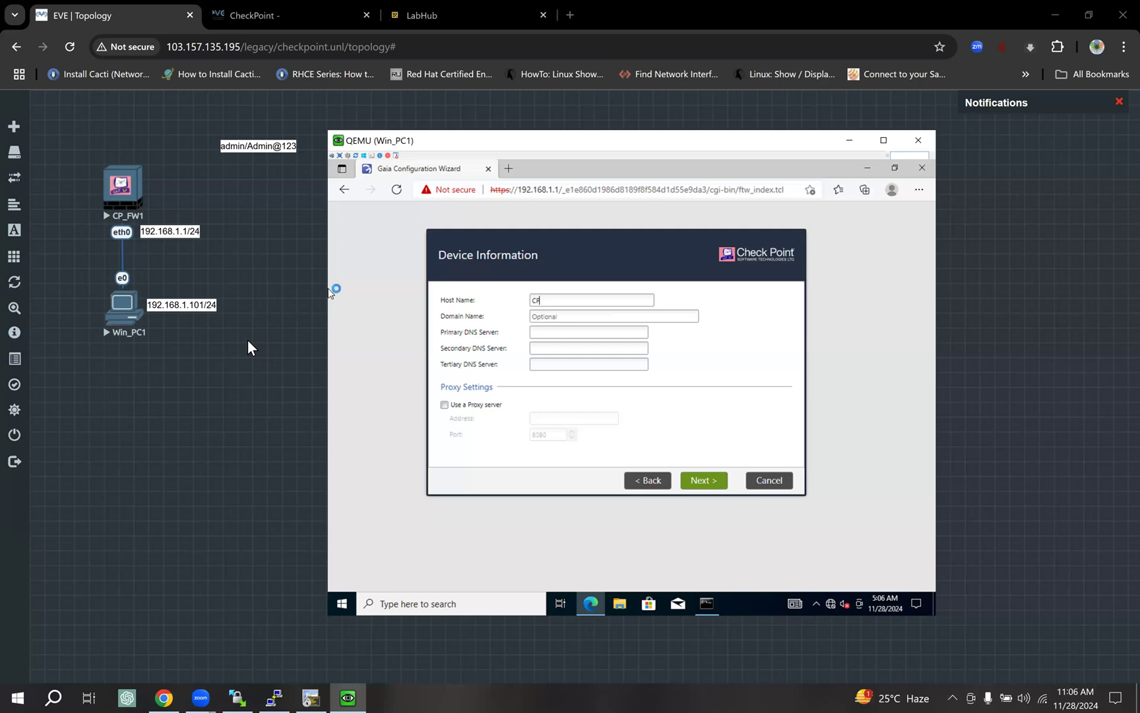
pyautogui.write('_')
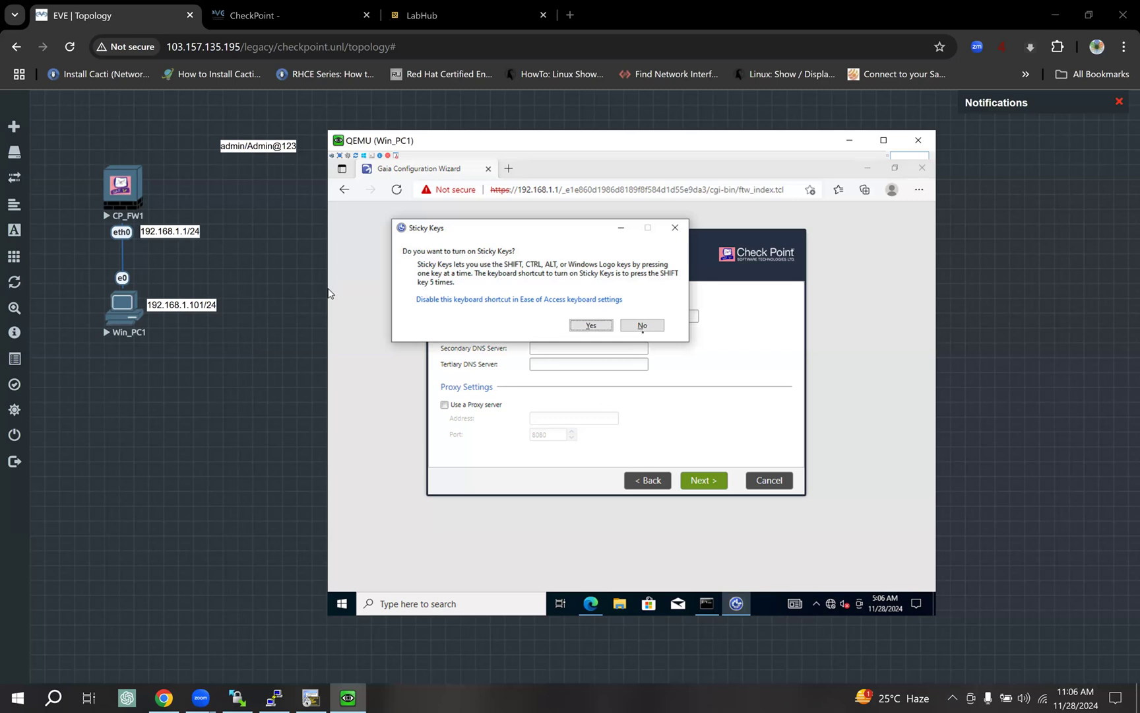
pyautogui.click(642, 326)
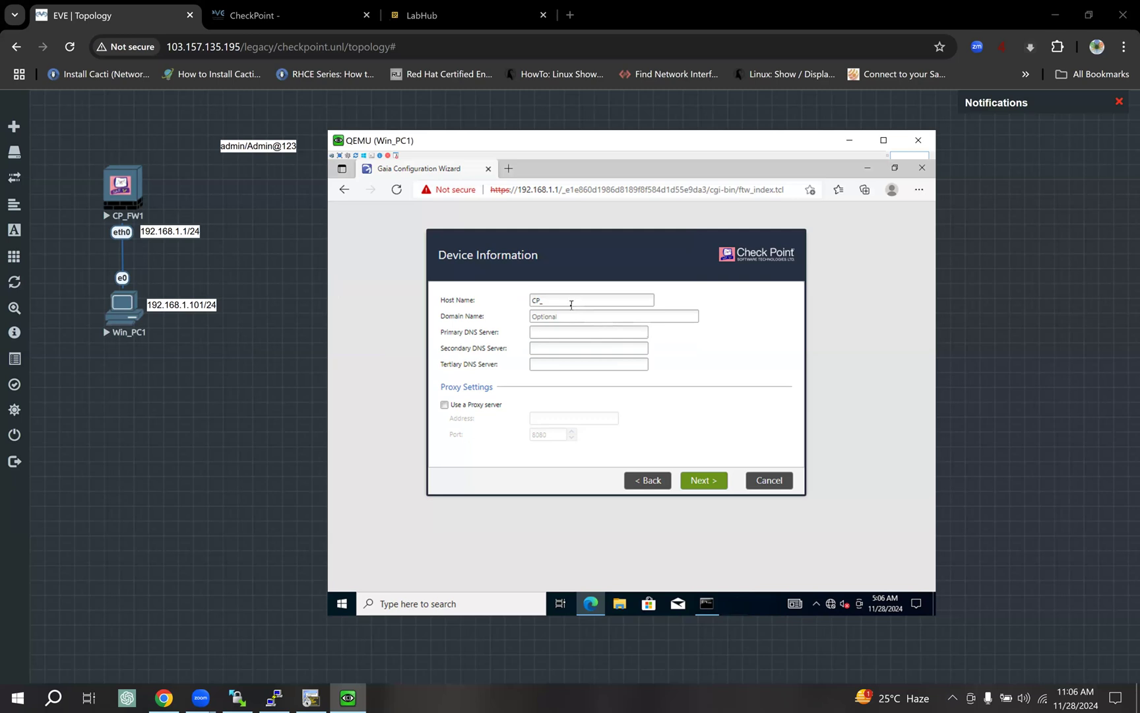
pyautogui.write('FW1')
# Advance to Date and Time Settings and keep the time set manually instead of NTP.
pyautogui.click(704, 486)
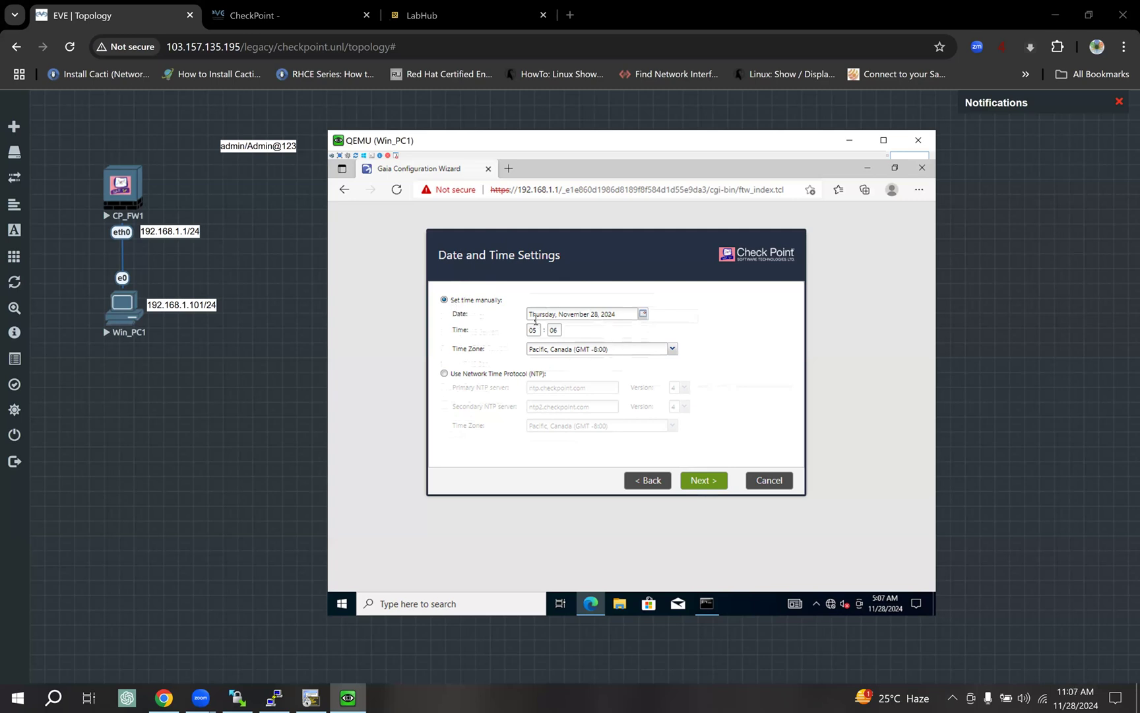
pyautogui.click(444, 374)
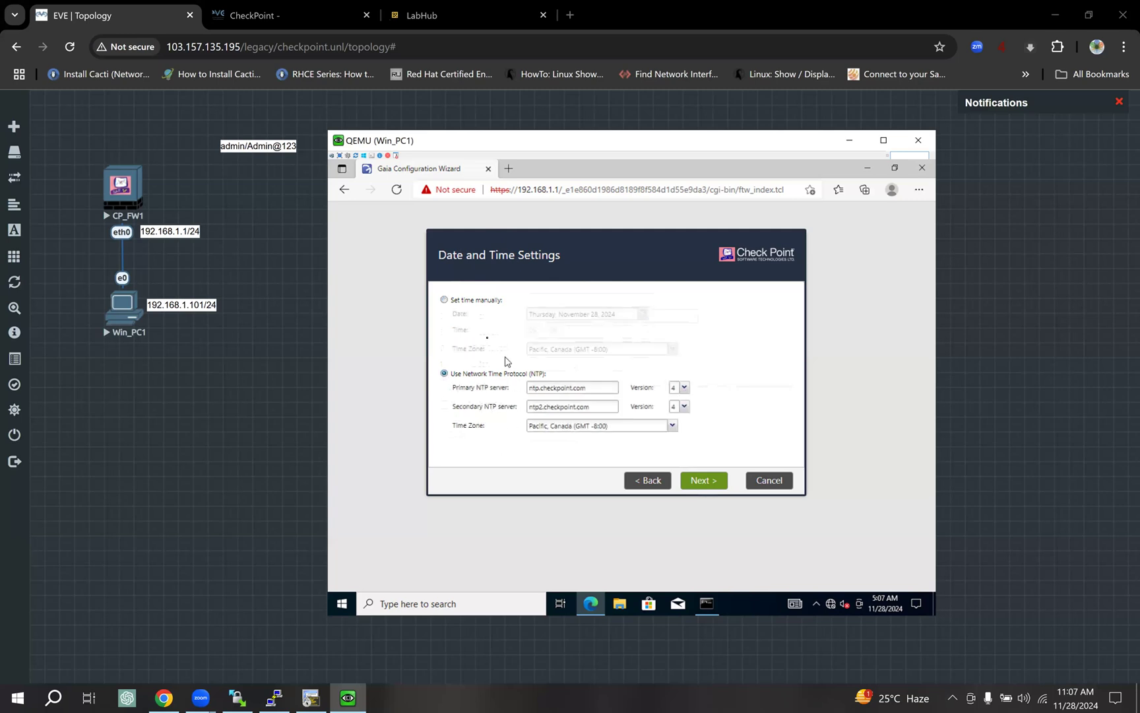
pyautogui.click(445, 300)
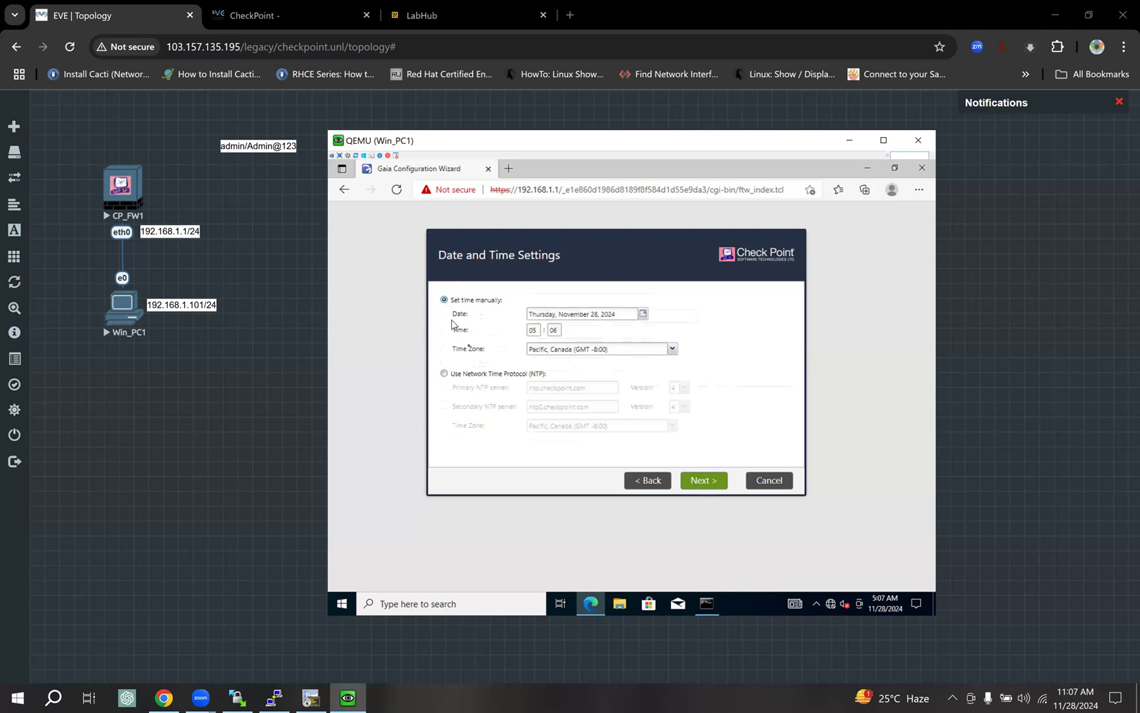
# Accept the manual date and time (November 28, 2024, 05:06, Pacific) and continue.
pyautogui.click(704, 480)
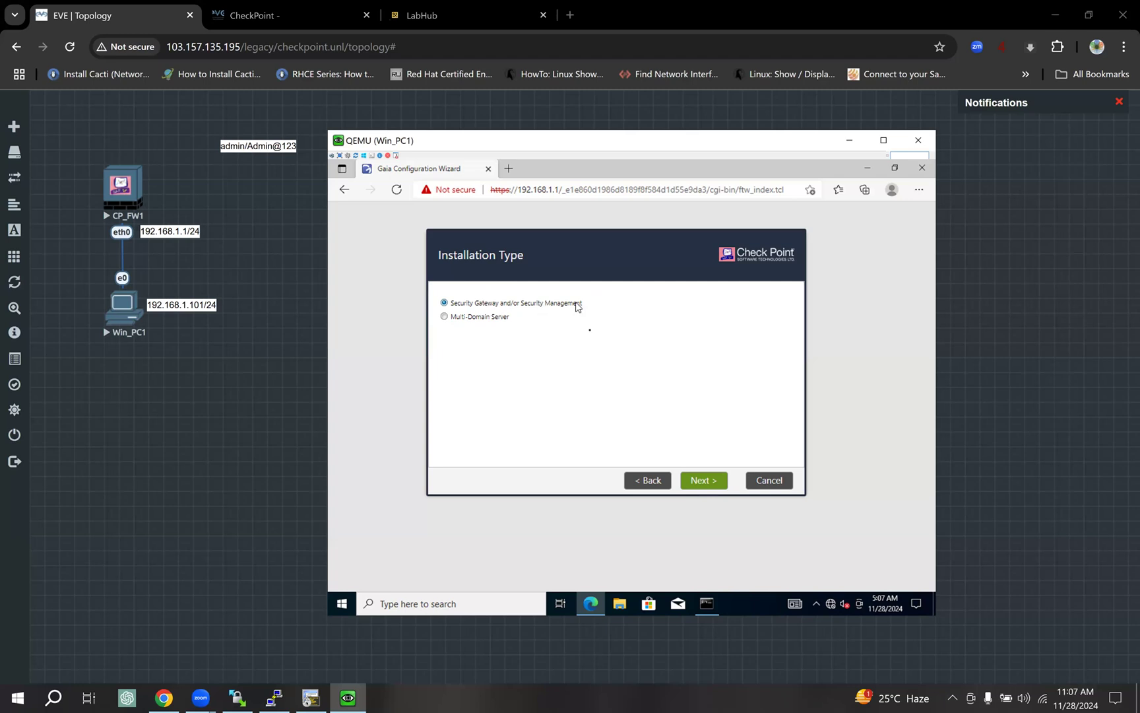
# Accept the gateway-plus-management install and both products as Primary management.
pyautogui.click(703, 480)
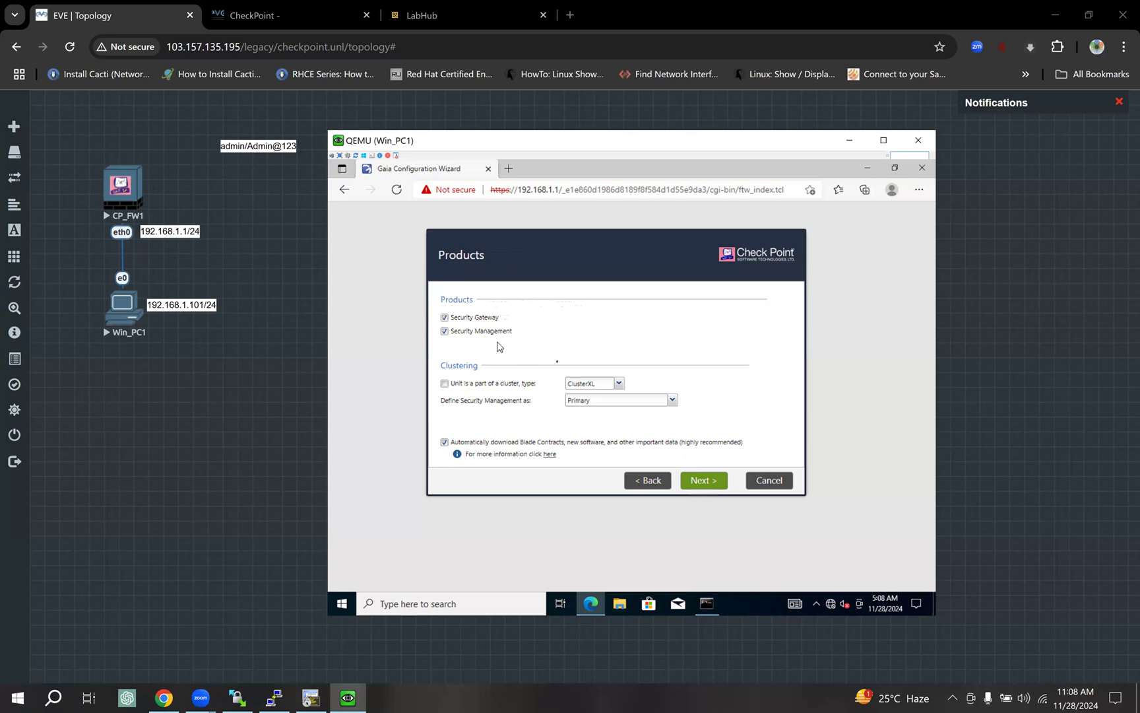
pyautogui.click(709, 487)
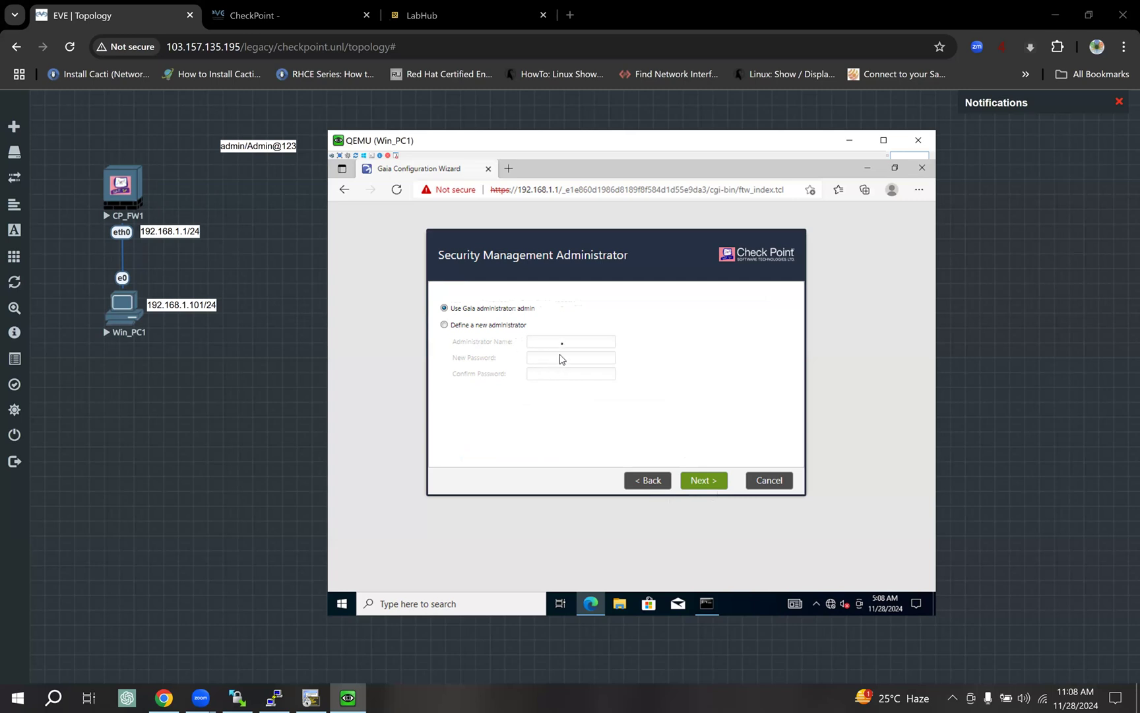
# Keep the Gaia administrator 'admin' as the Security Management administrator and continue.
pyautogui.click(444, 325)
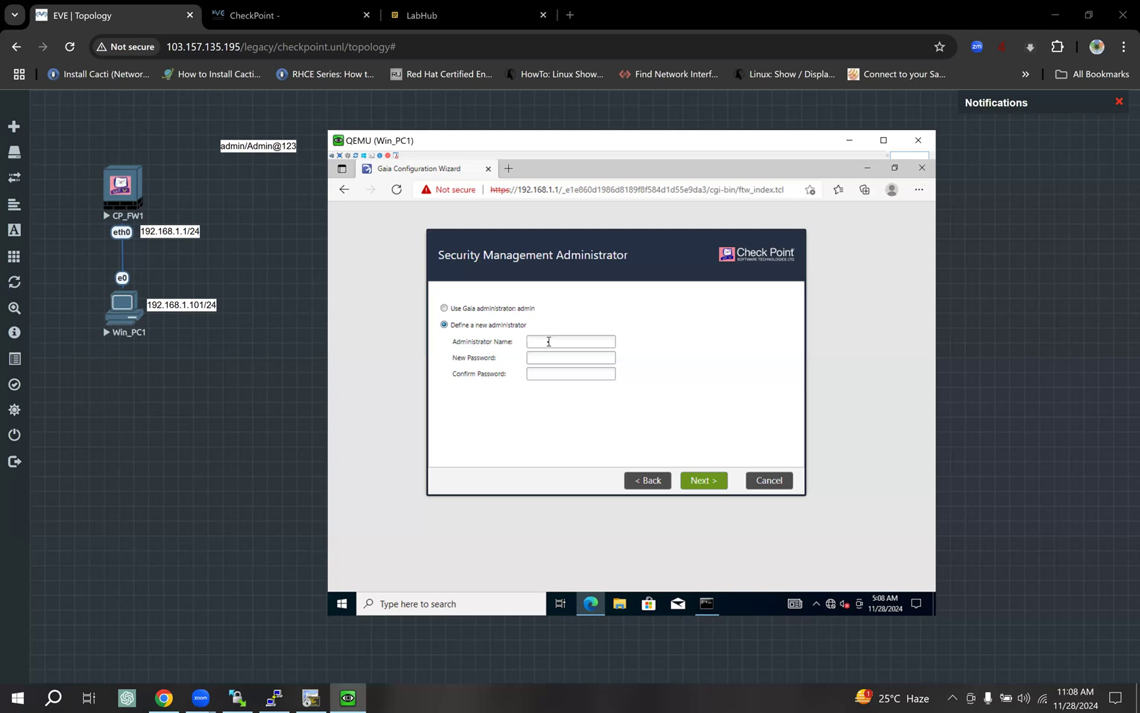
pyautogui.click(548, 374)
pyautogui.click(445, 308)
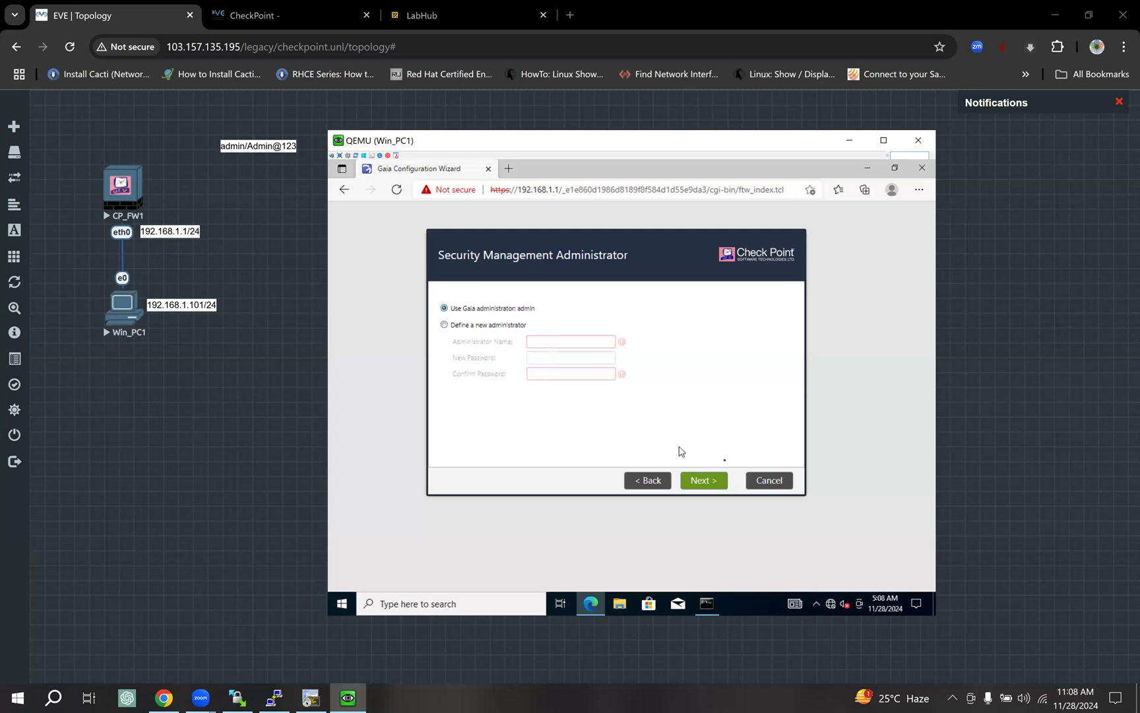
pyautogui.click(709, 480)
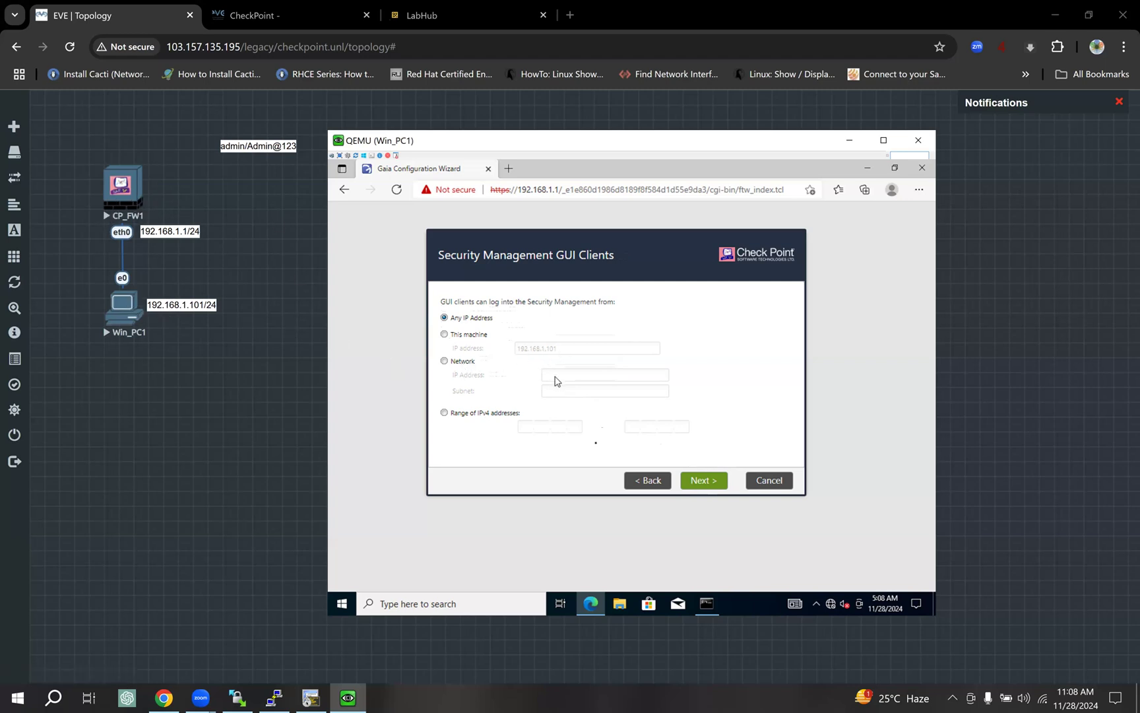
# Allow GUI clients from Any IP Address, finish the wizard, and confirm starting configuration.
pyautogui.click(713, 486)
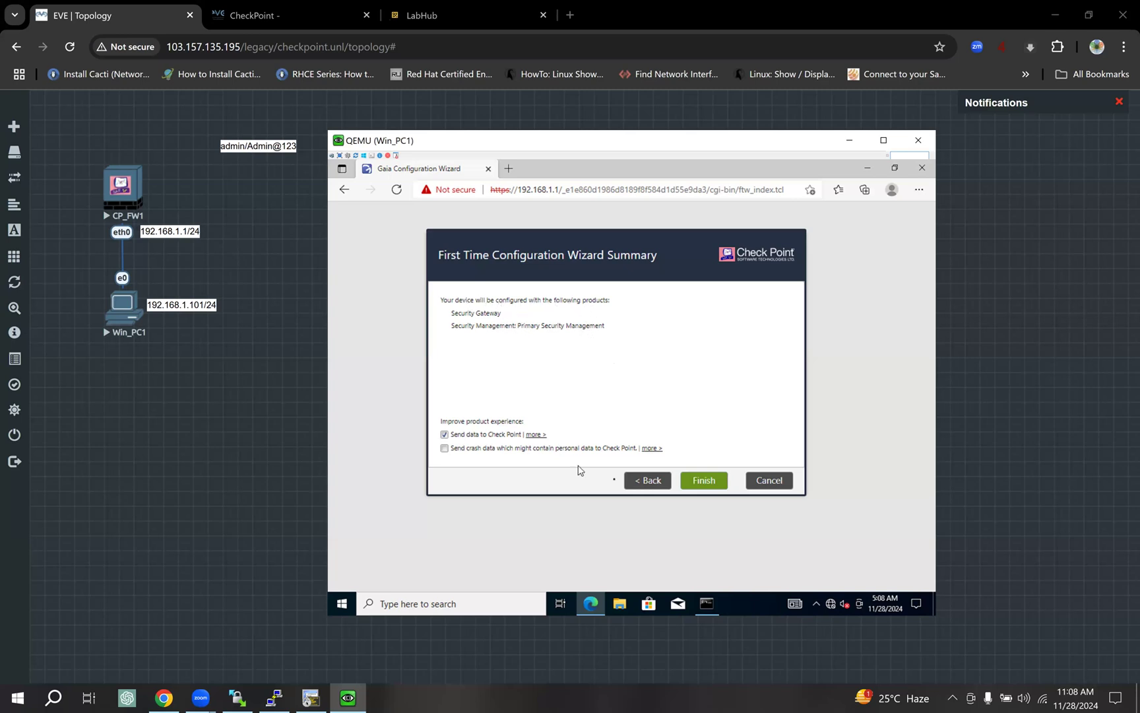
pyautogui.click(710, 484)
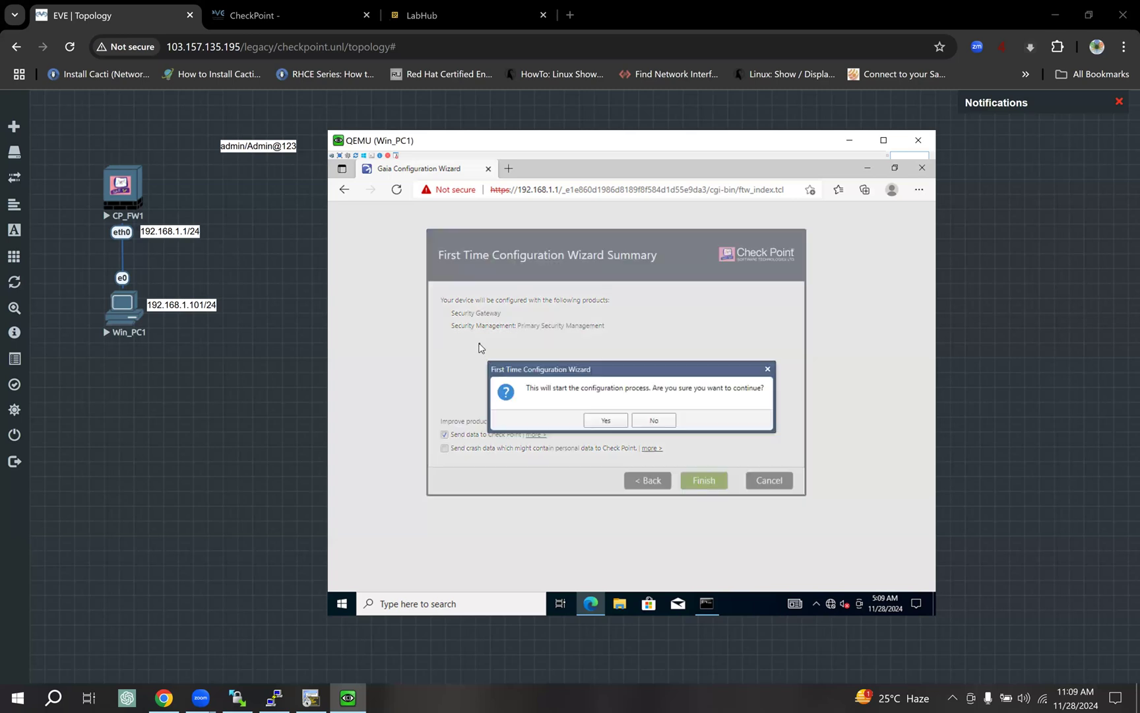
pyautogui.click(607, 426)
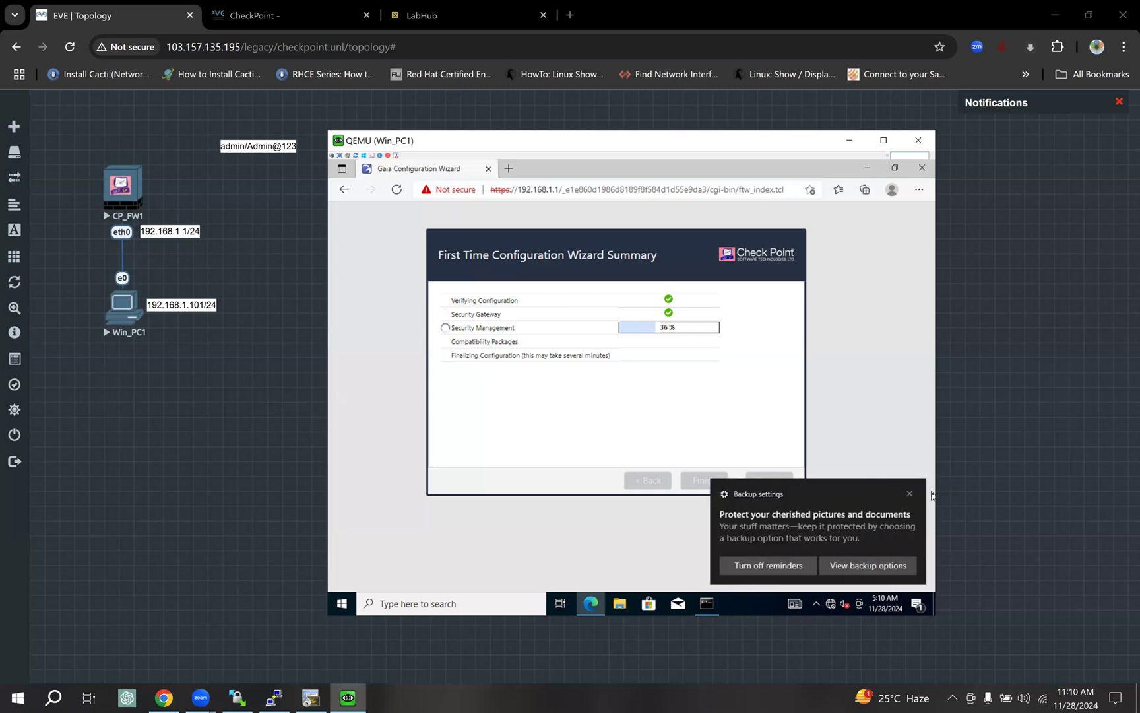
# Dismiss the Windows backup reminder, then open Win_PC1's Action Center notification panel.
pyautogui.click(909, 494)
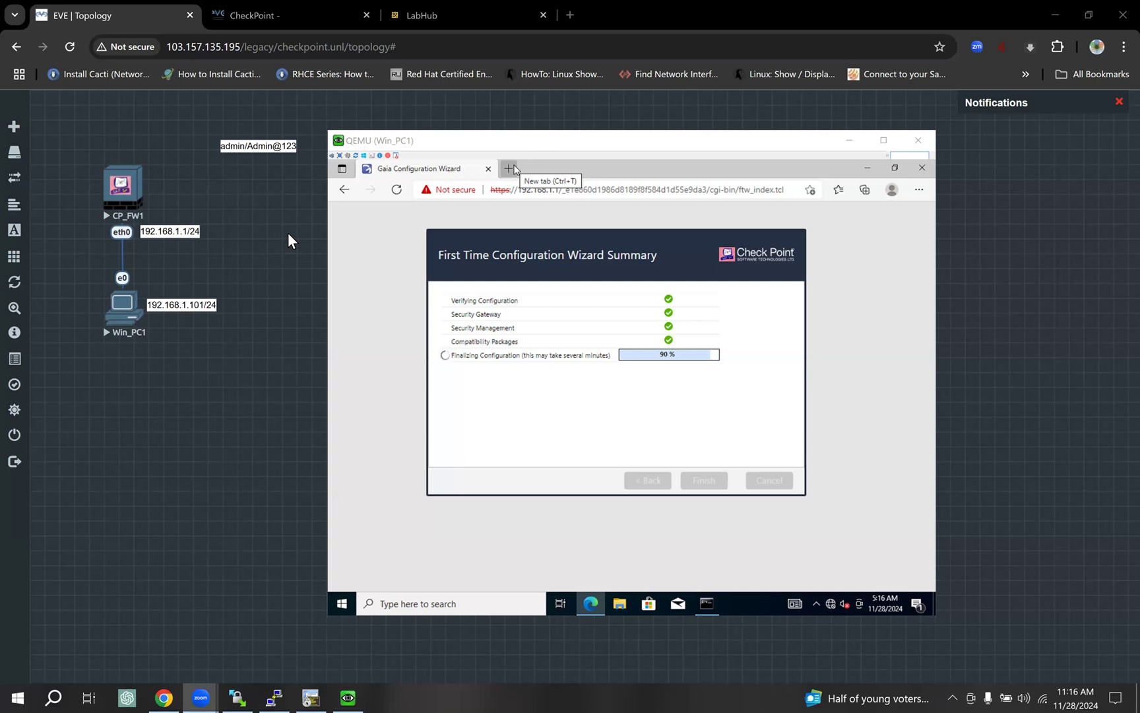
pyautogui.click(932, 579)
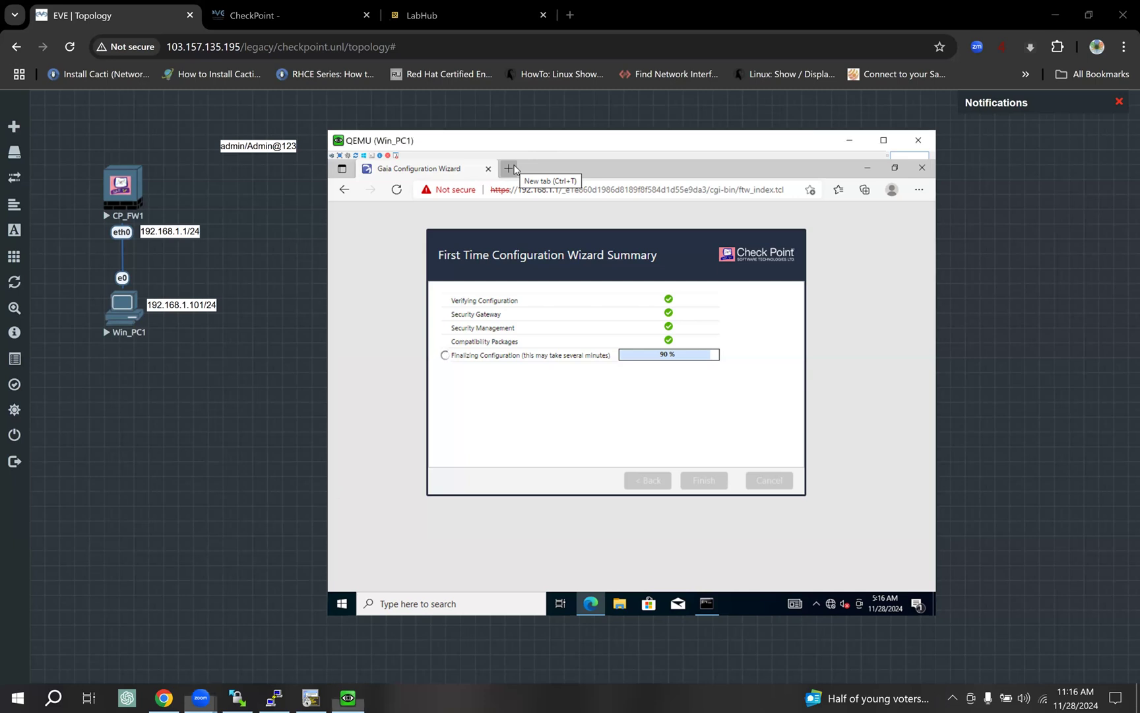
pyautogui.click(921, 604)
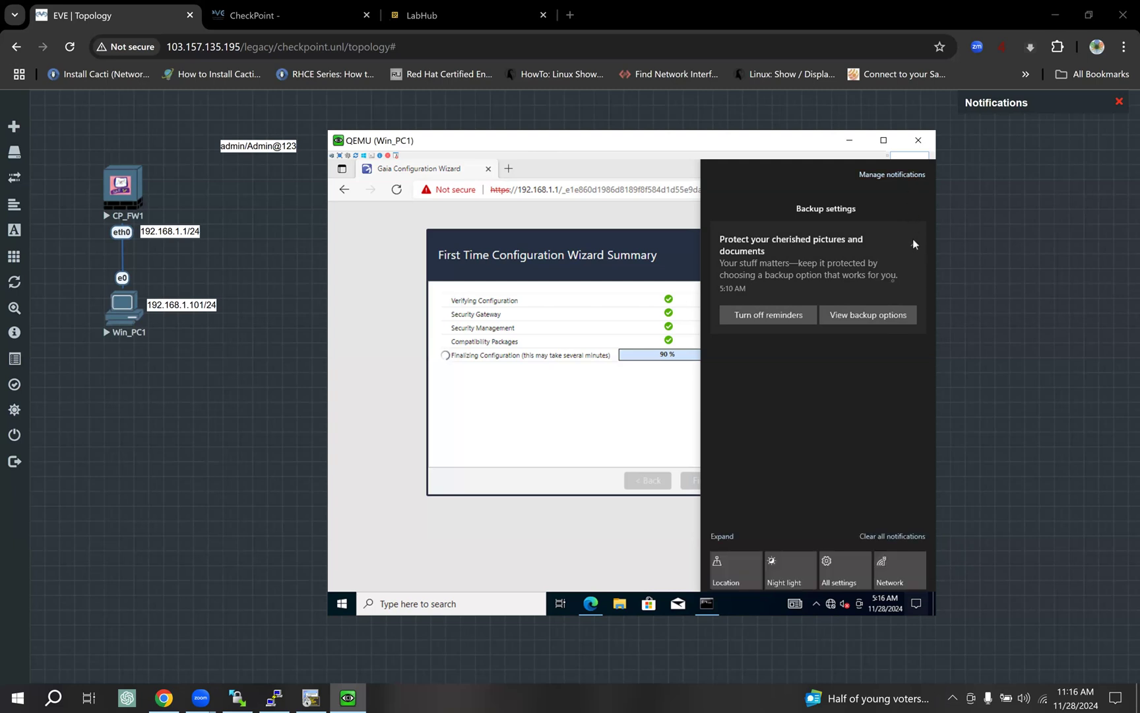
# Clear all Windows notifications on Win_PC1 and close Action Center.
pyautogui.click(903, 537)
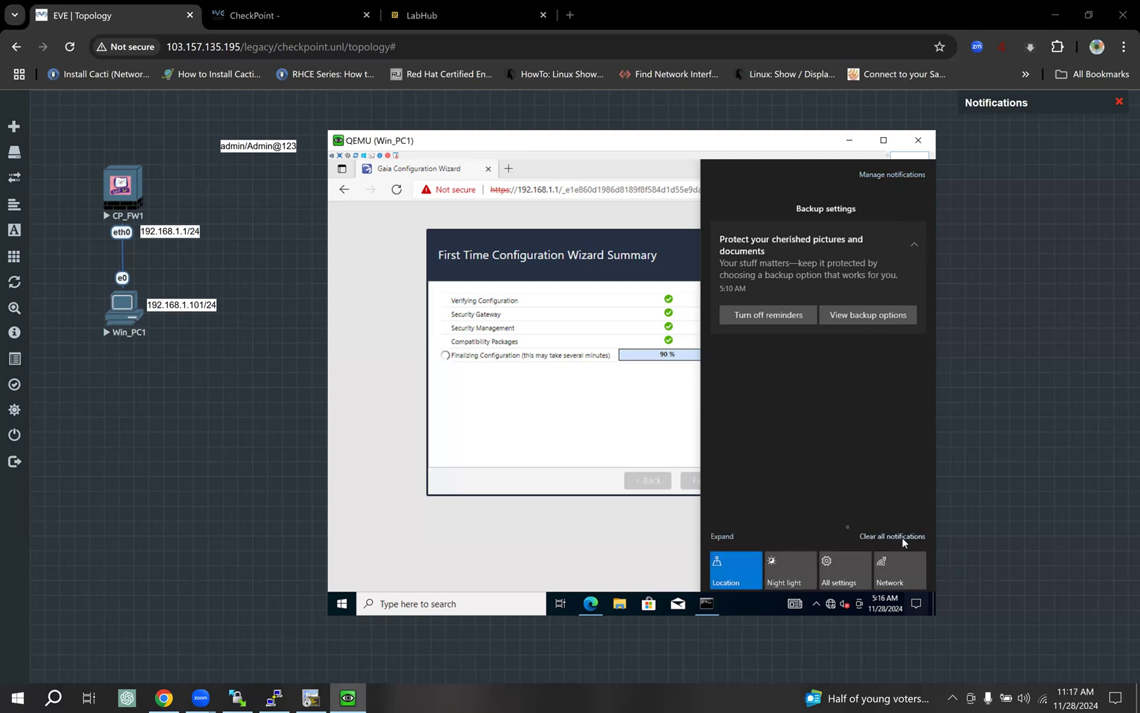
pyautogui.click(585, 239)
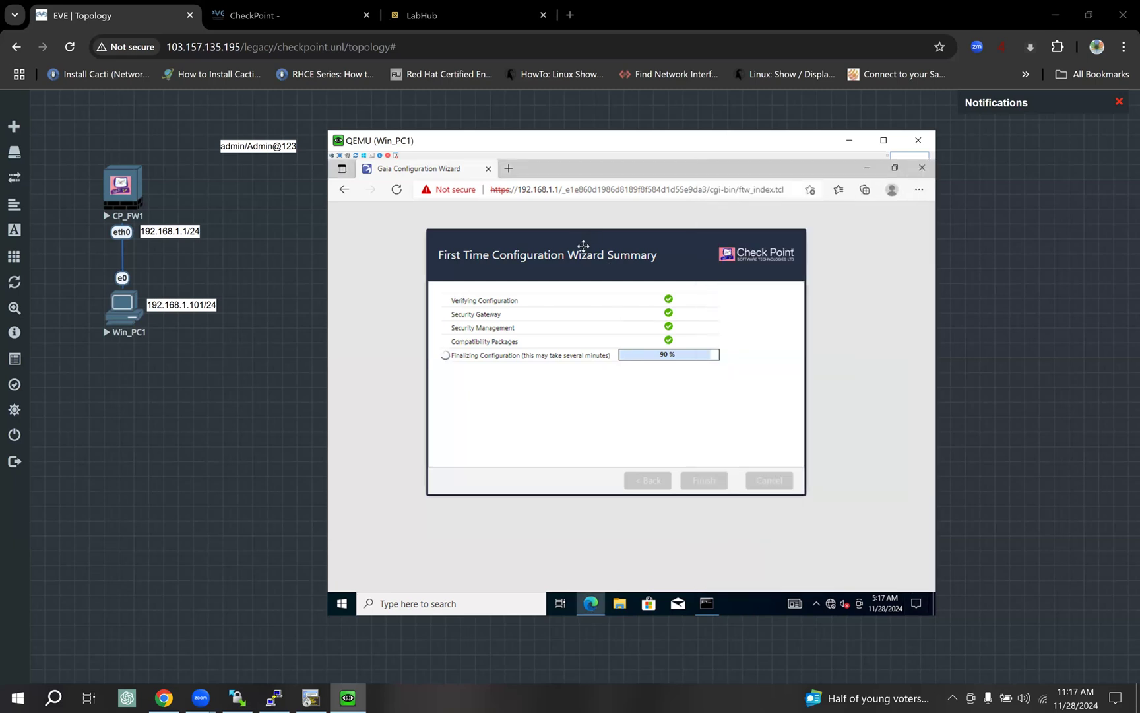
pyautogui.moveTo(549, 241)
pyautogui.mouseDown()
pyautogui.moveTo(522, 232)
pyautogui.moveTo(567, 237)
pyautogui.mouseUp()
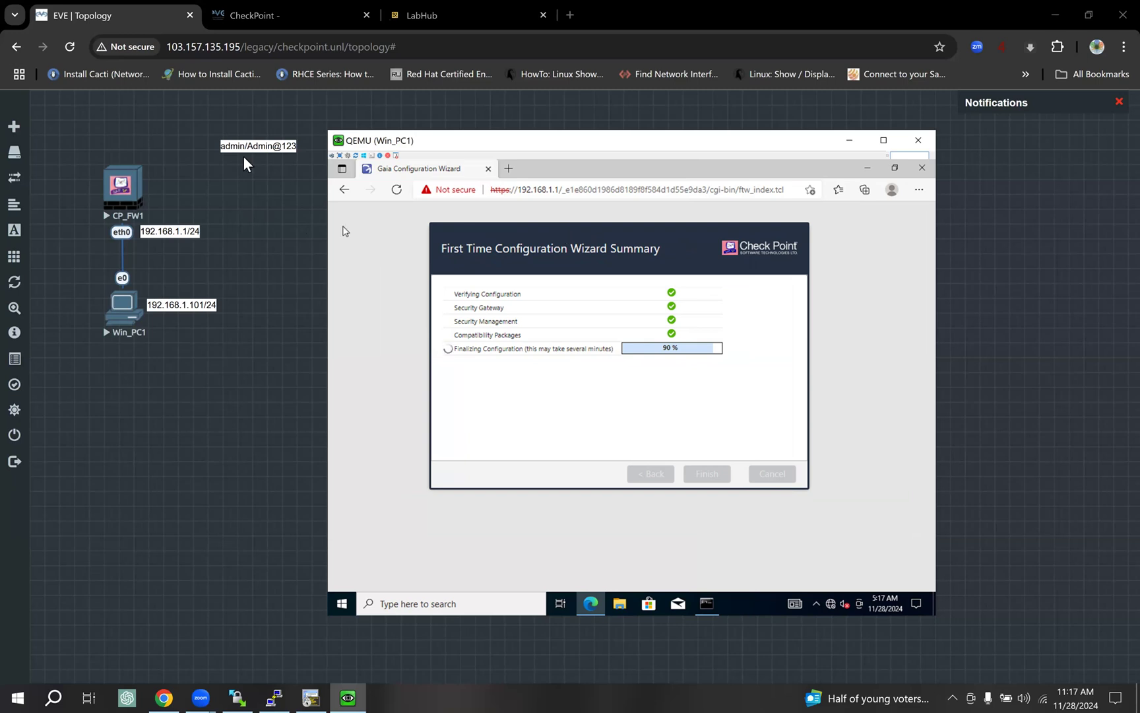
# Move the credentials note to the canvas's top-left and reposition the Win_PC1 console.
pyautogui.click(144, 136)
pyautogui.moveTo(243, 145); pyautogui.dragTo(62, 132)
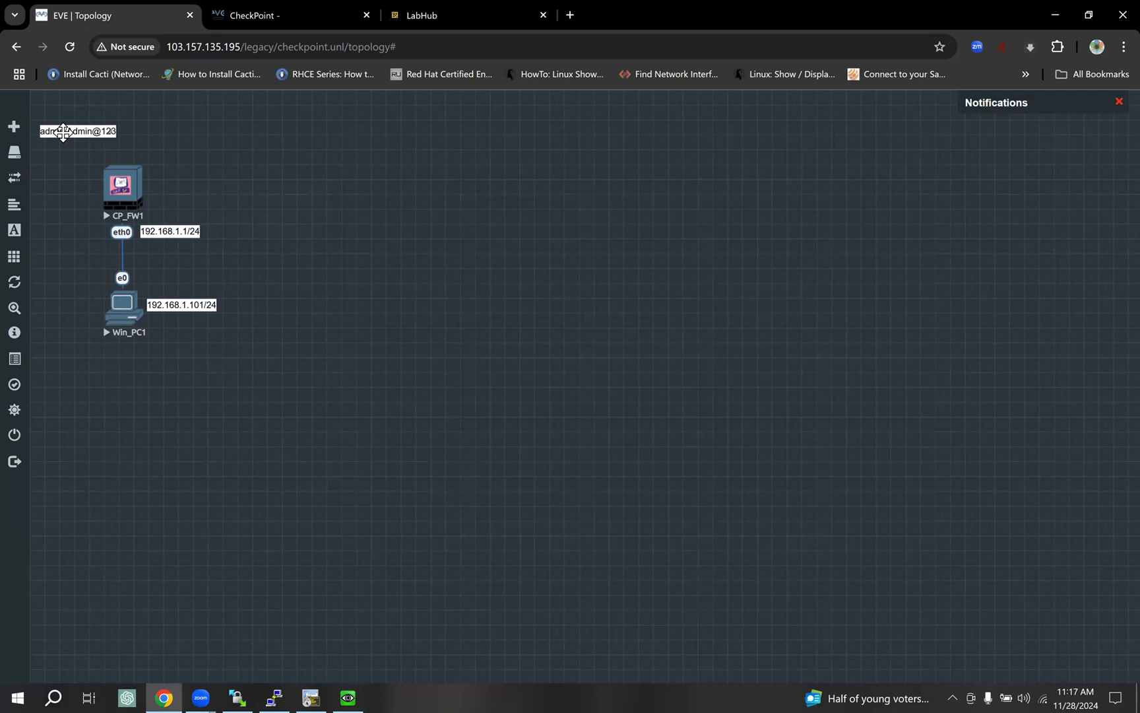
pyautogui.click(348, 698)
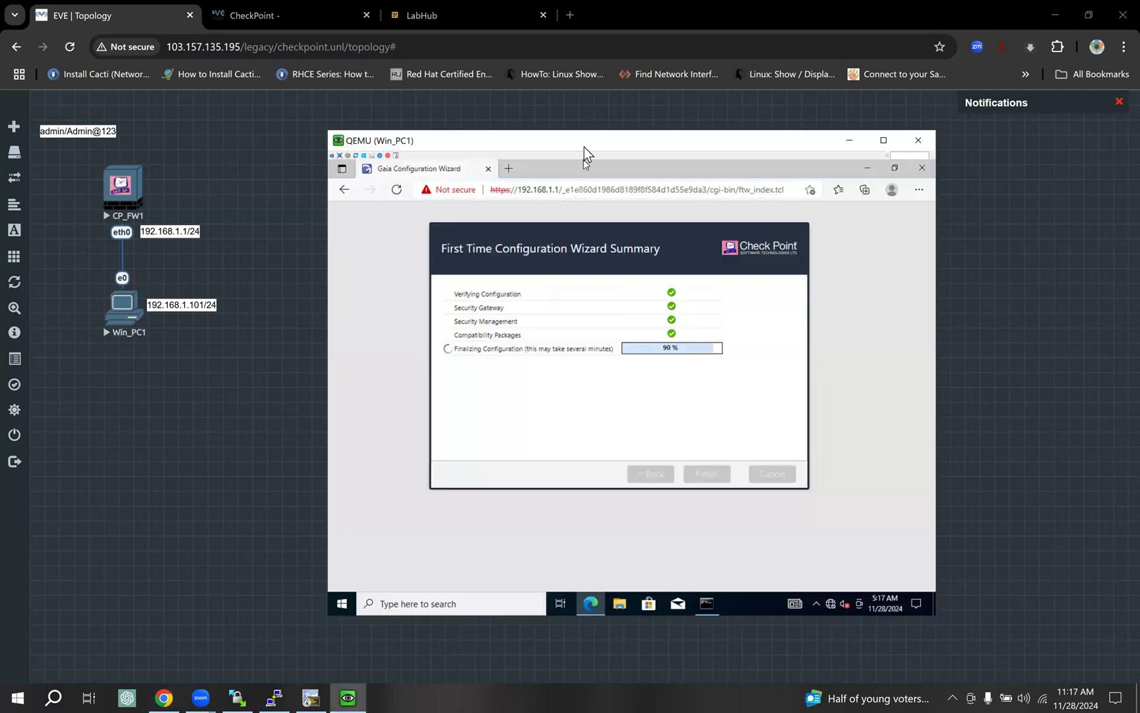
pyautogui.moveTo(583, 142); pyautogui.dragTo(544, 128)
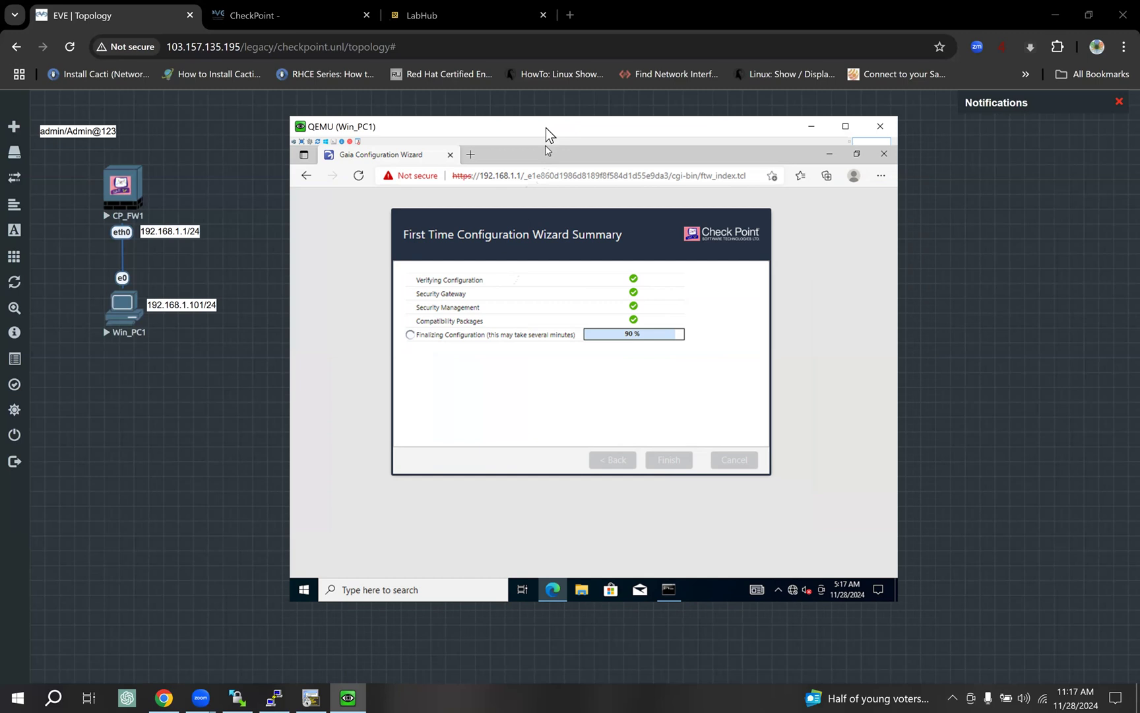
pyautogui.moveTo(545, 125); pyautogui.dragTo(542, 136)
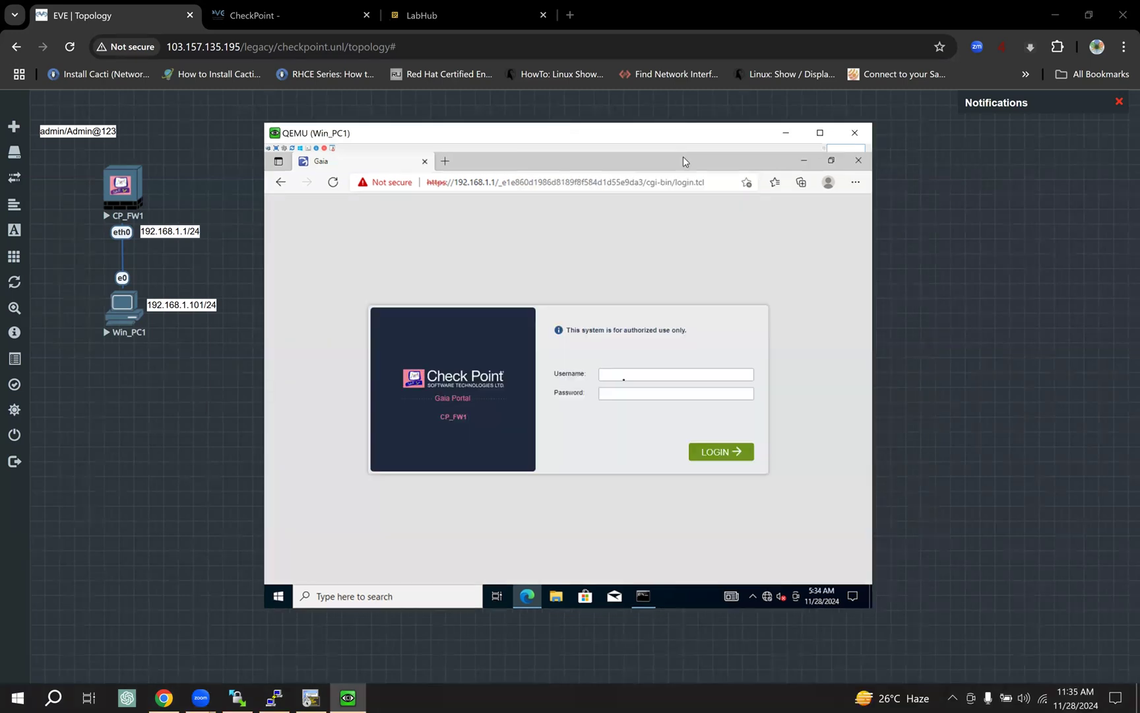
# Log in to the Gaia Portal as admin with the account password.
pyautogui.click(622, 376)
pyautogui.write('admin')
pyautogui.press('Tab')
pyautogui.write('Admin@123')
pyautogui.click(733, 455)
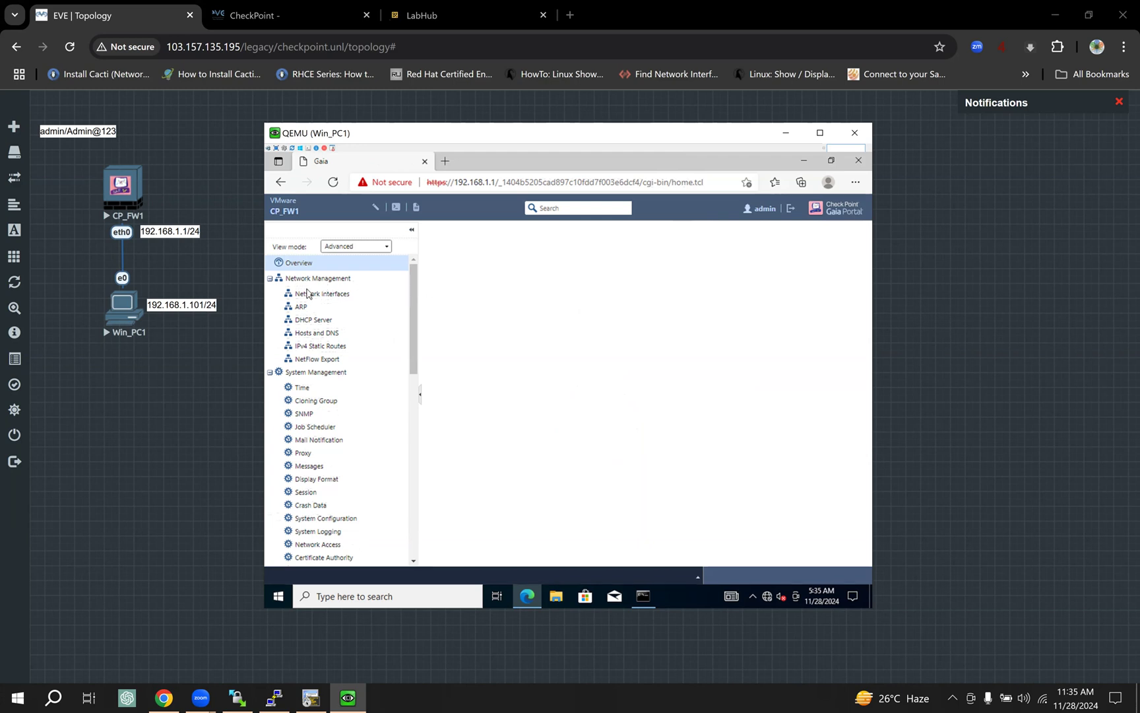
# Check the R80.40 version and kernel on Overview, then open Network Interfaces.
pyautogui.click(335, 296)
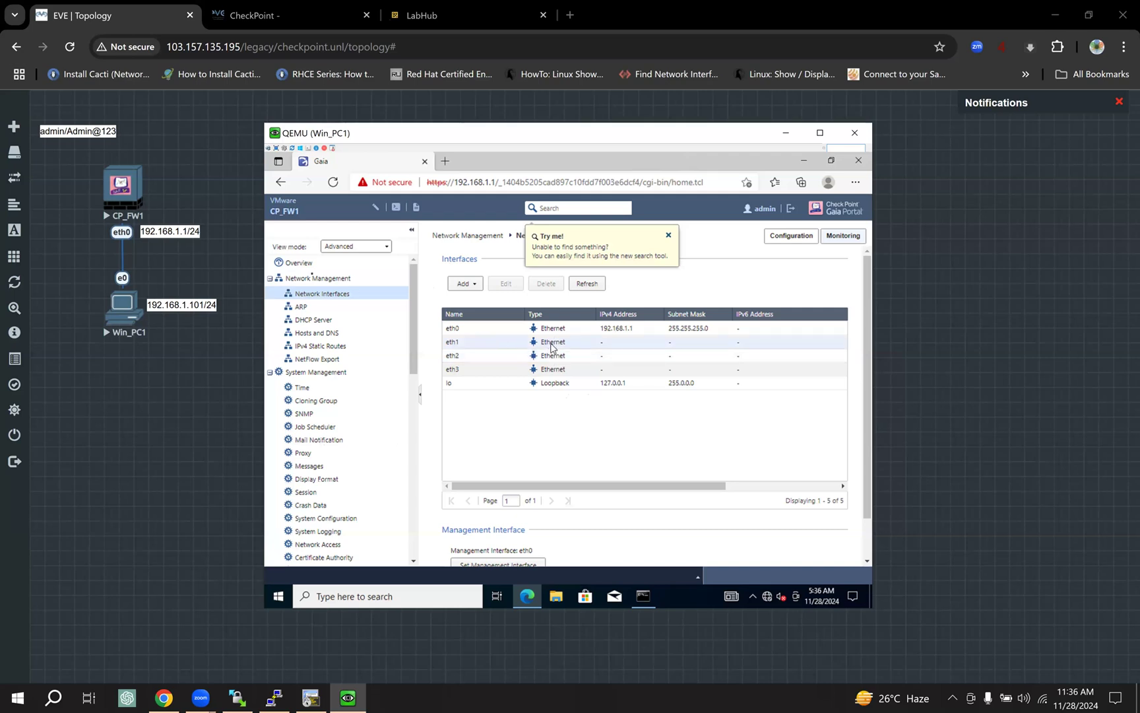
pyautogui.click(334, 266)
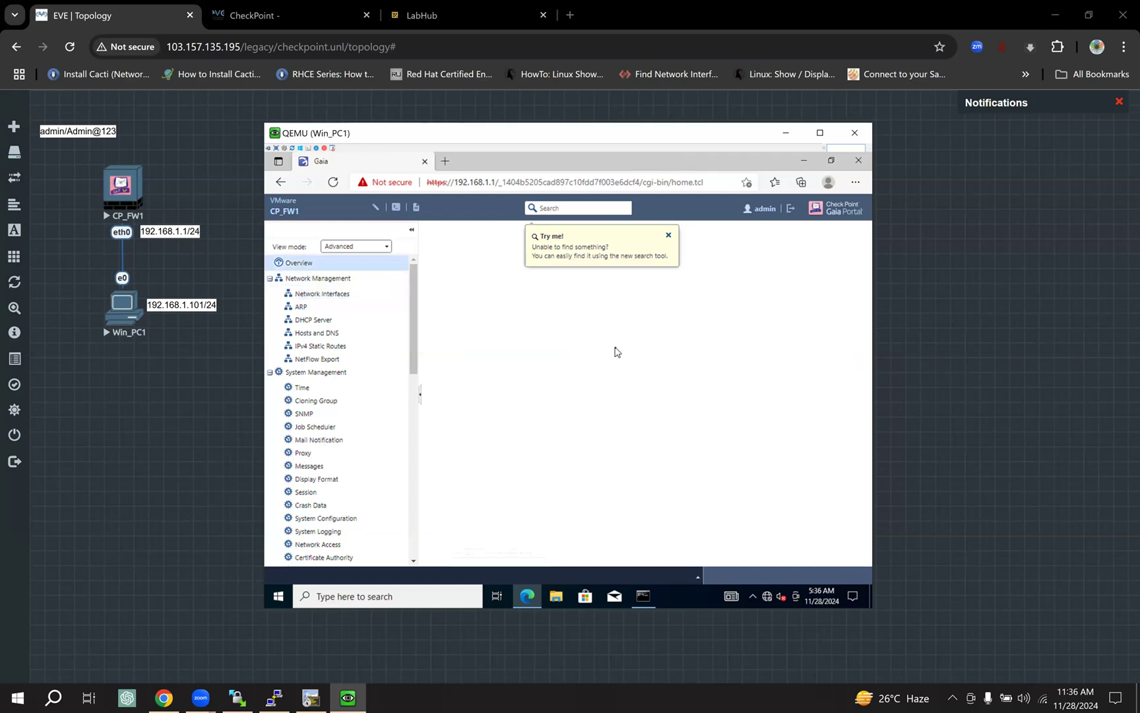
pyautogui.click(669, 236)
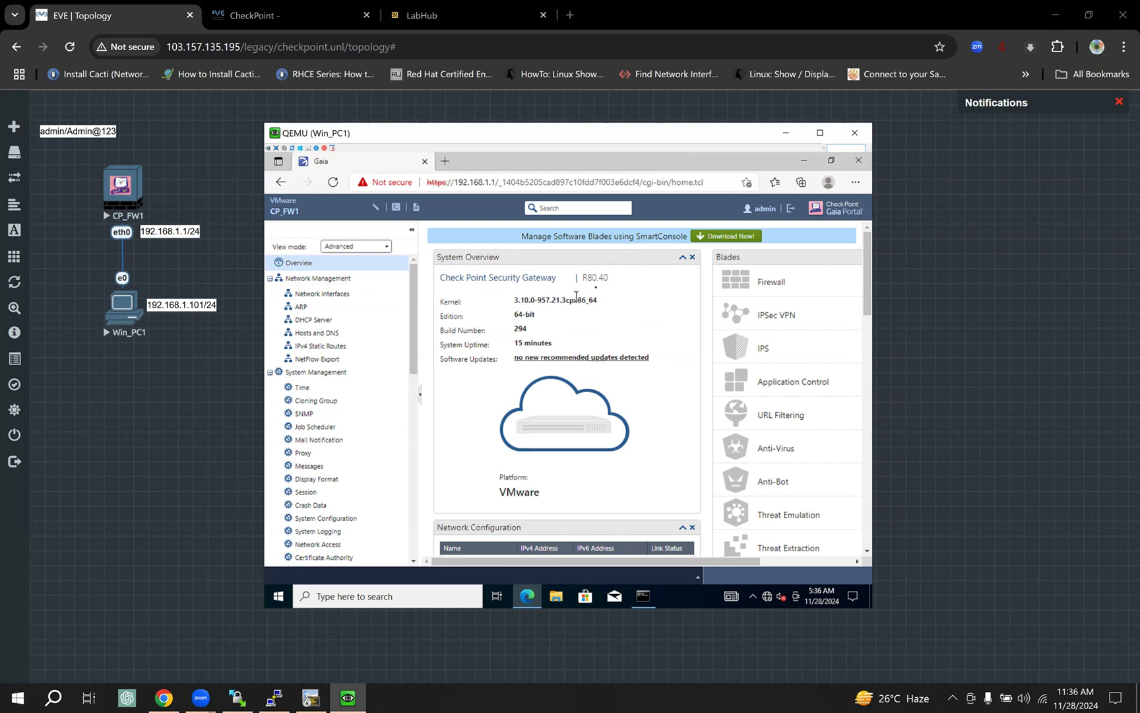
pyautogui.moveTo(610, 287); pyautogui.dragTo(587, 281)
pyautogui.moveTo(518, 301); pyautogui.dragTo(528, 326)
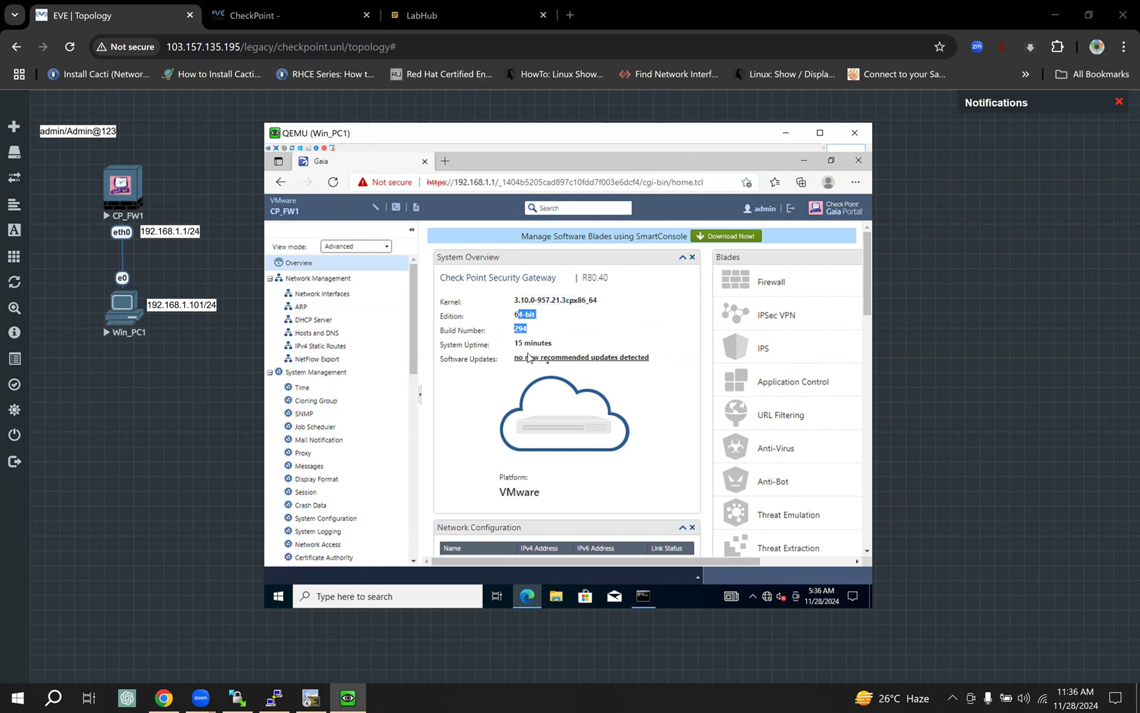
pyautogui.moveTo(528, 357); pyautogui.dragTo(555, 368)
pyautogui.scroll(-3, 604, 394)
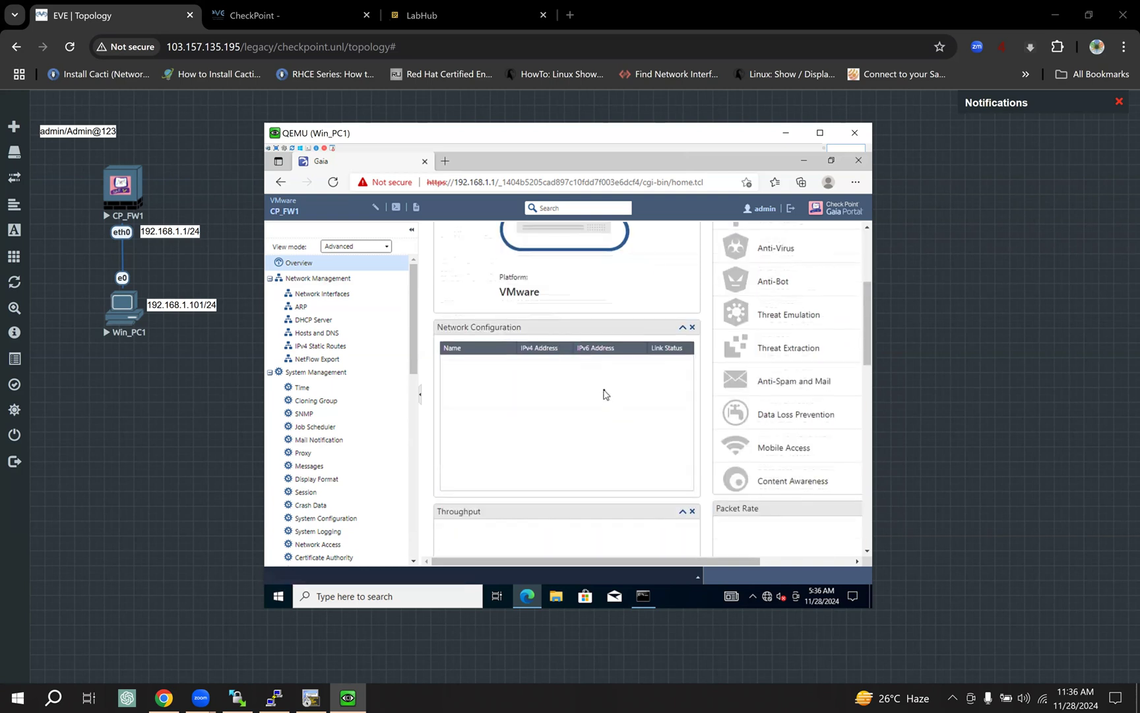
pyautogui.scroll(3, 605, 394)
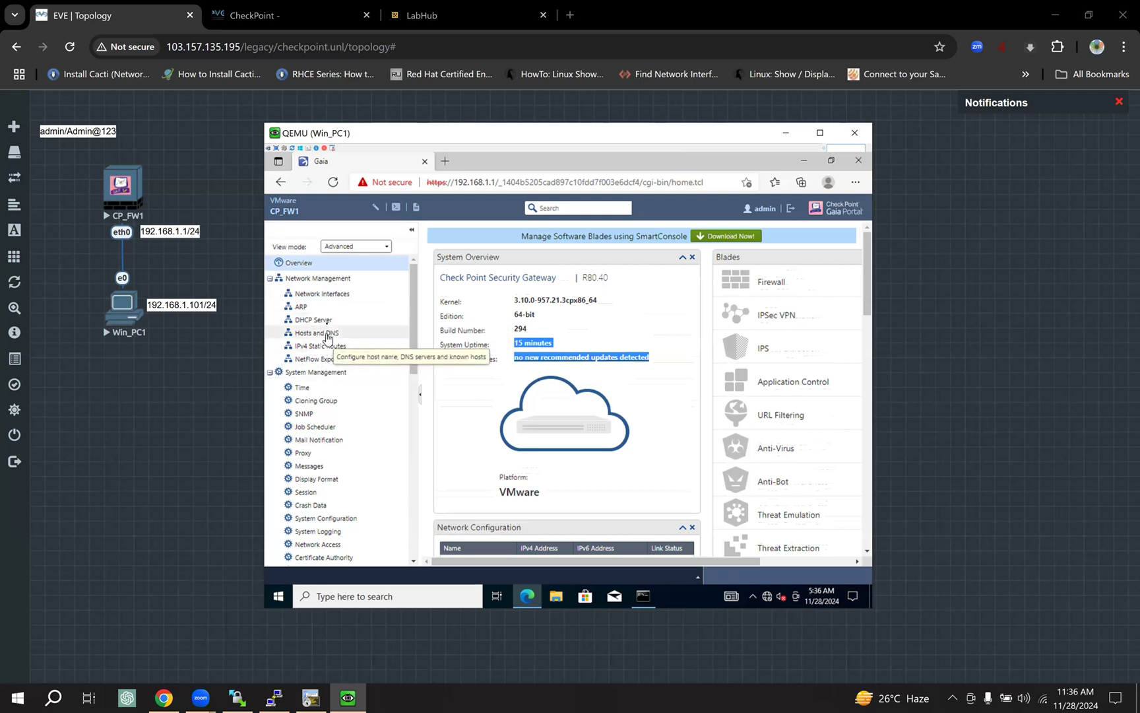
pyautogui.click(328, 297)
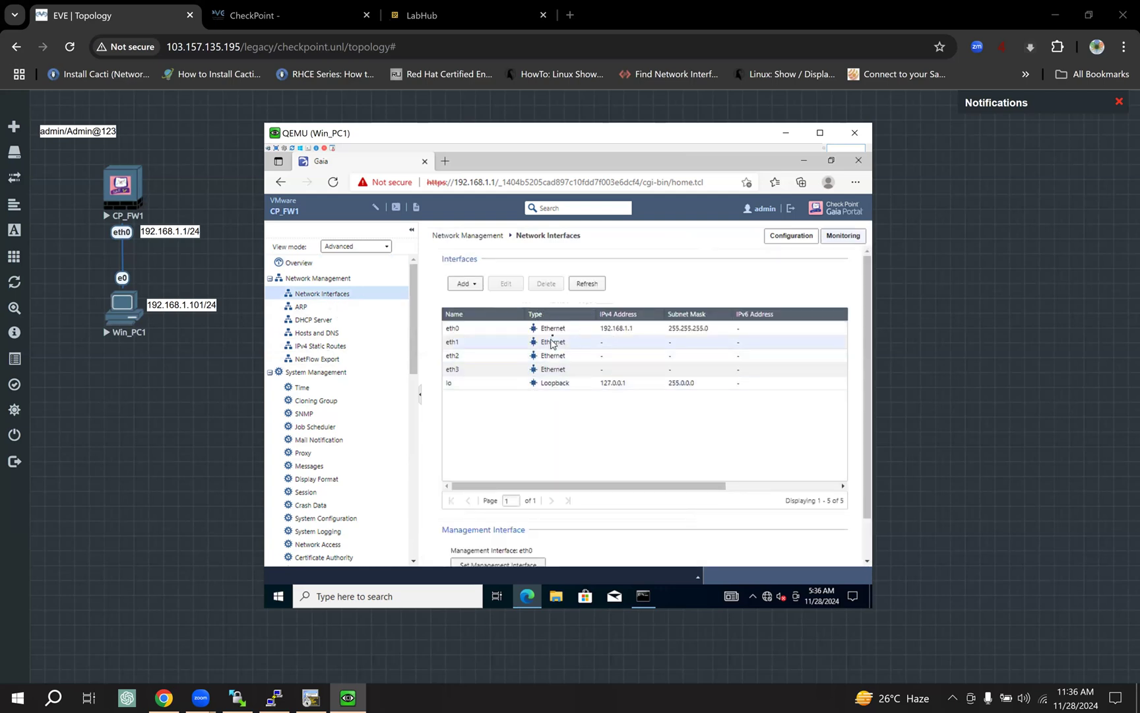
# Review eth0's settings (192.168.1.1/24), accepting the caution and cancelling without changes.
pyautogui.click(616, 329)
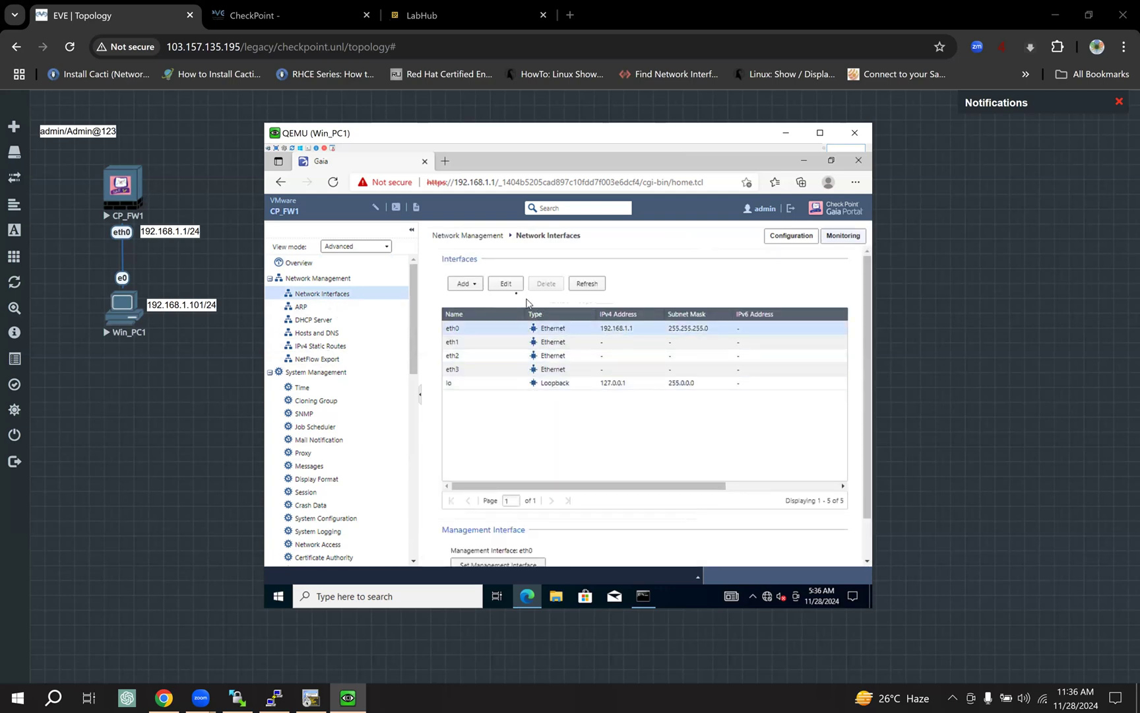
pyautogui.click(506, 284)
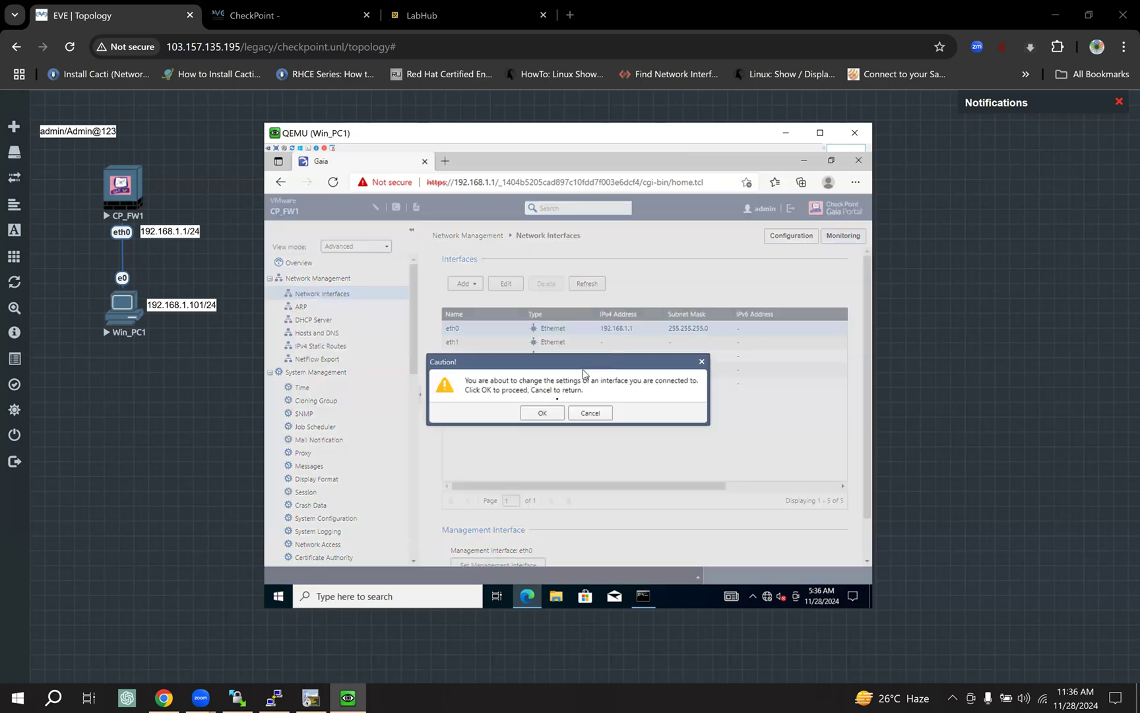
pyautogui.click(543, 414)
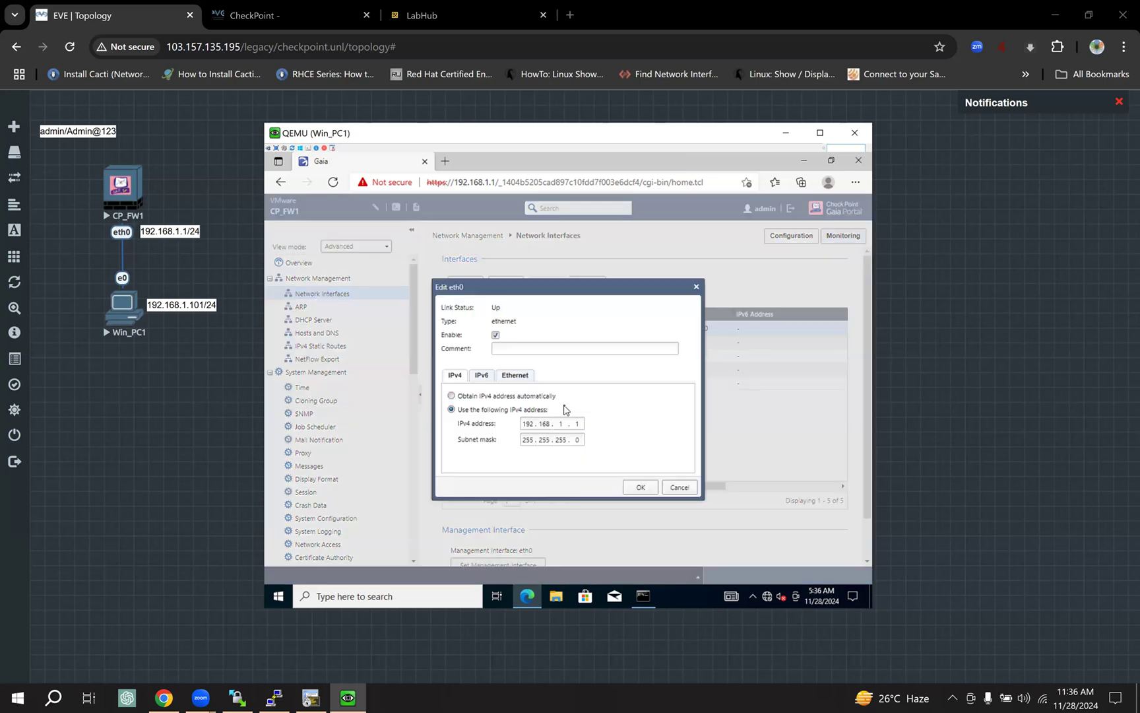
pyautogui.click(679, 487)
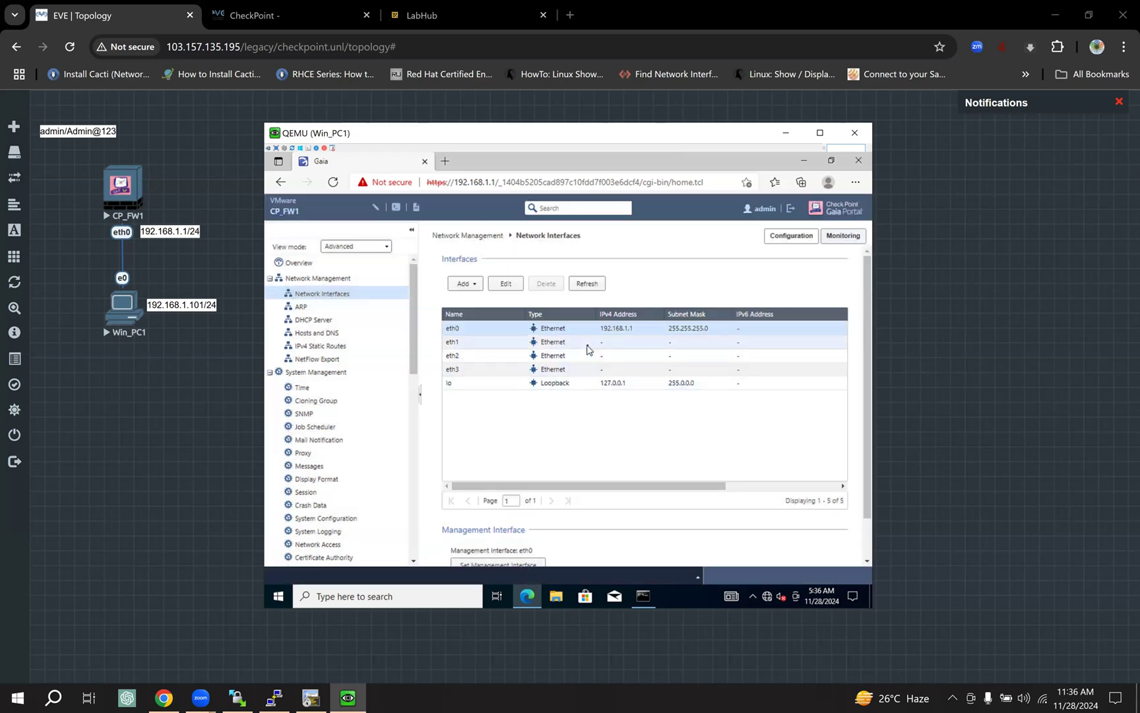
# Check that eth1 is unconfigured, then view the IPv4 static routes with default via 192.168.1.254.
pyautogui.click(557, 341)
pyautogui.click(506, 284)
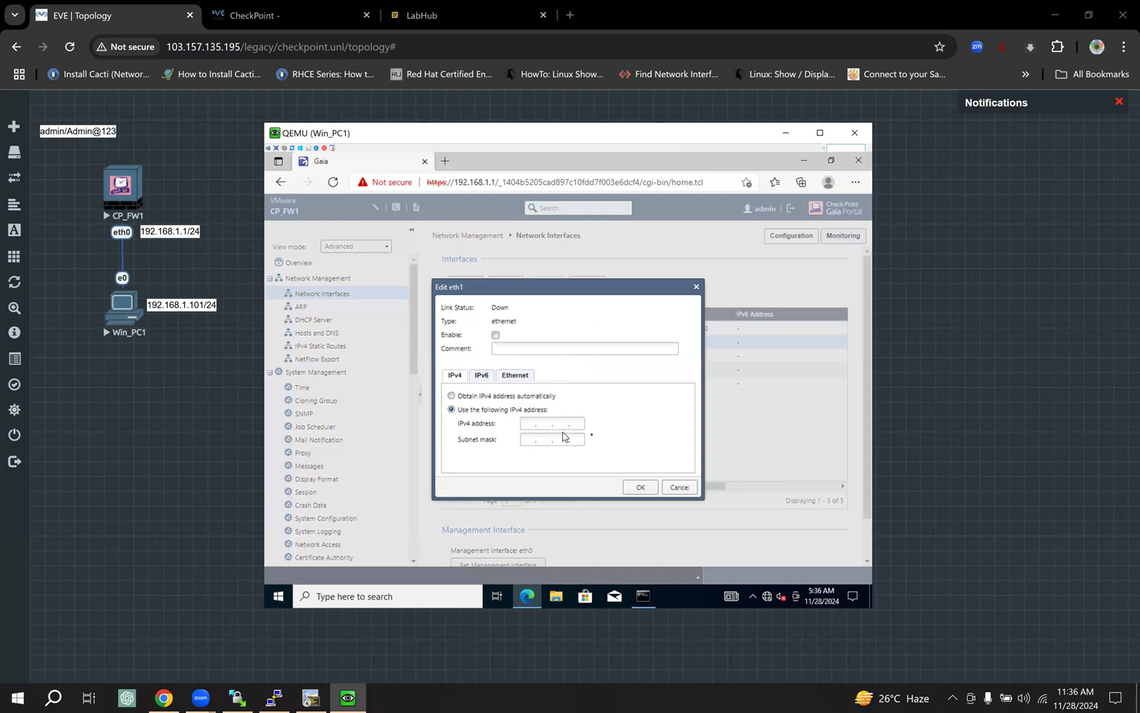
pyautogui.click(678, 488)
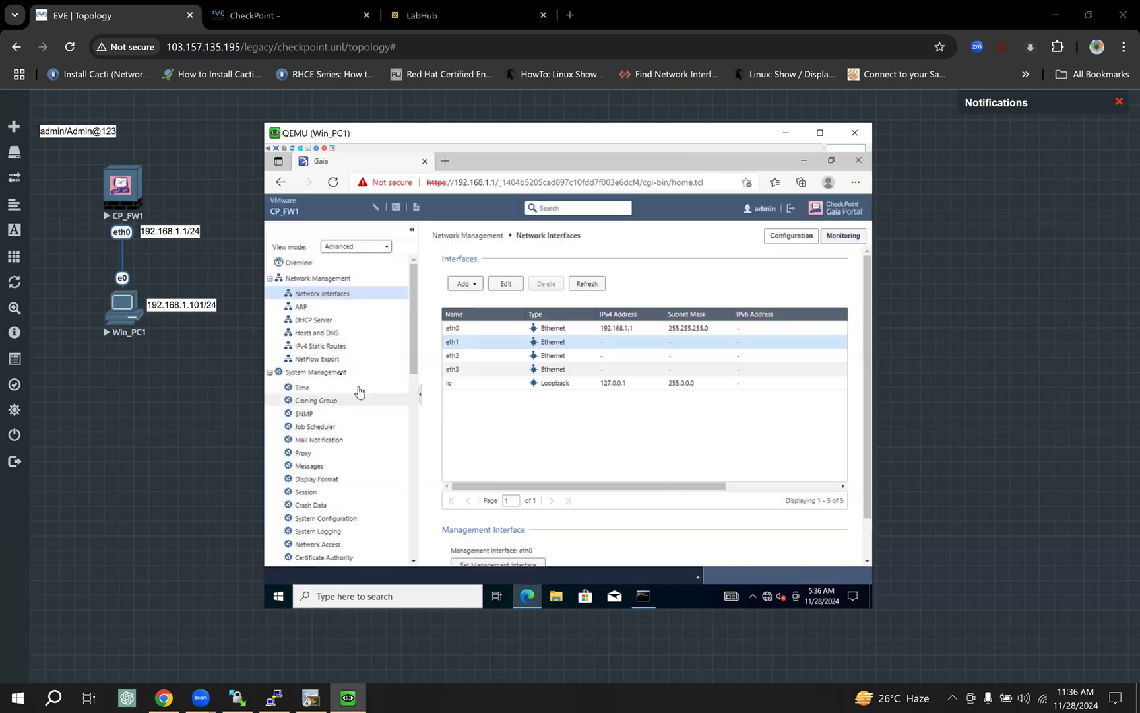
pyautogui.click(325, 347)
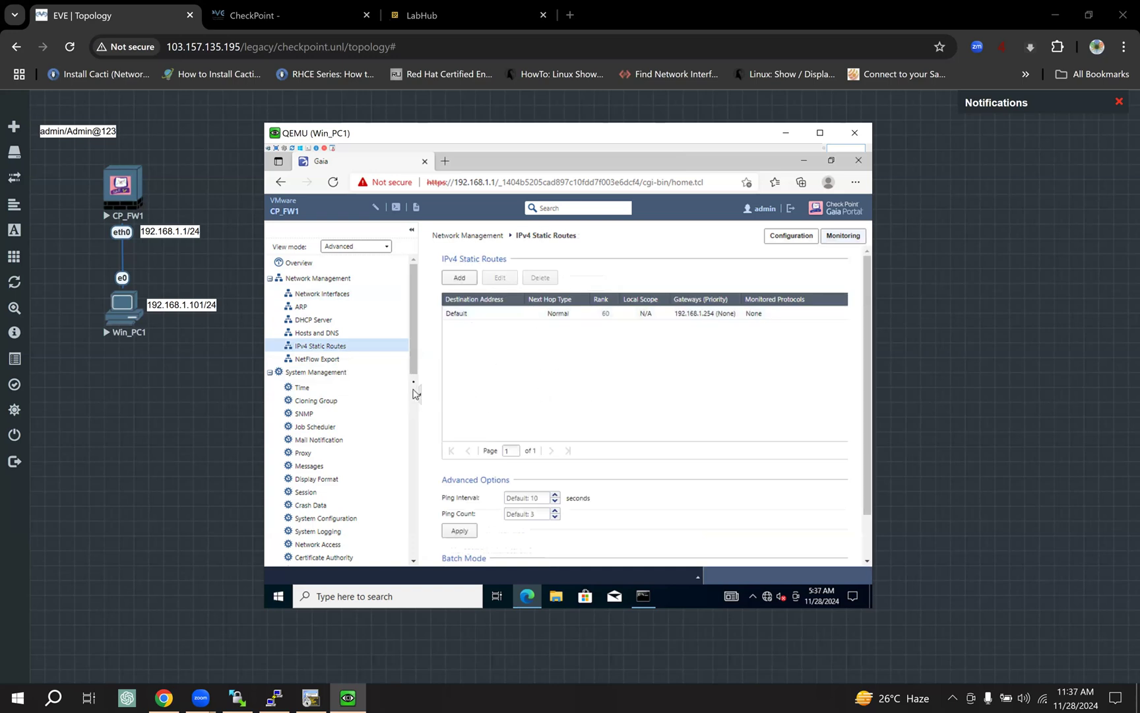
pyautogui.moveTo(413, 368); pyautogui.dragTo(408, 427)
pyautogui.scroll(-2, 407, 428)
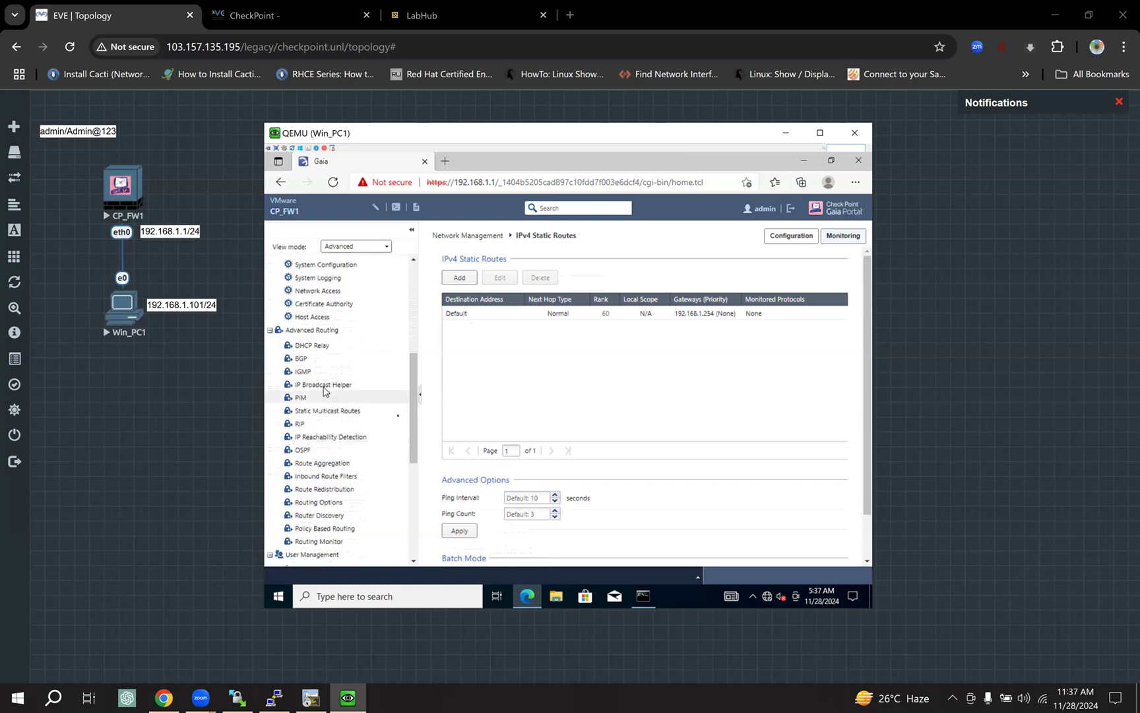
pyautogui.moveTo(414, 423); pyautogui.dragTo(409, 304)
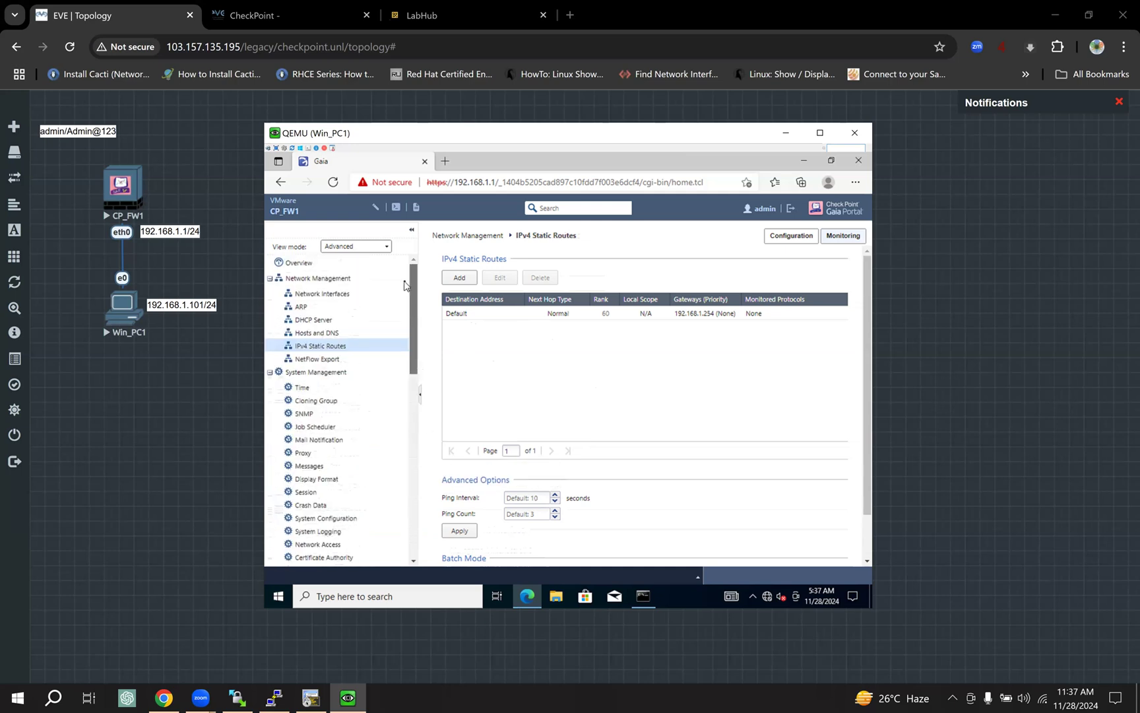